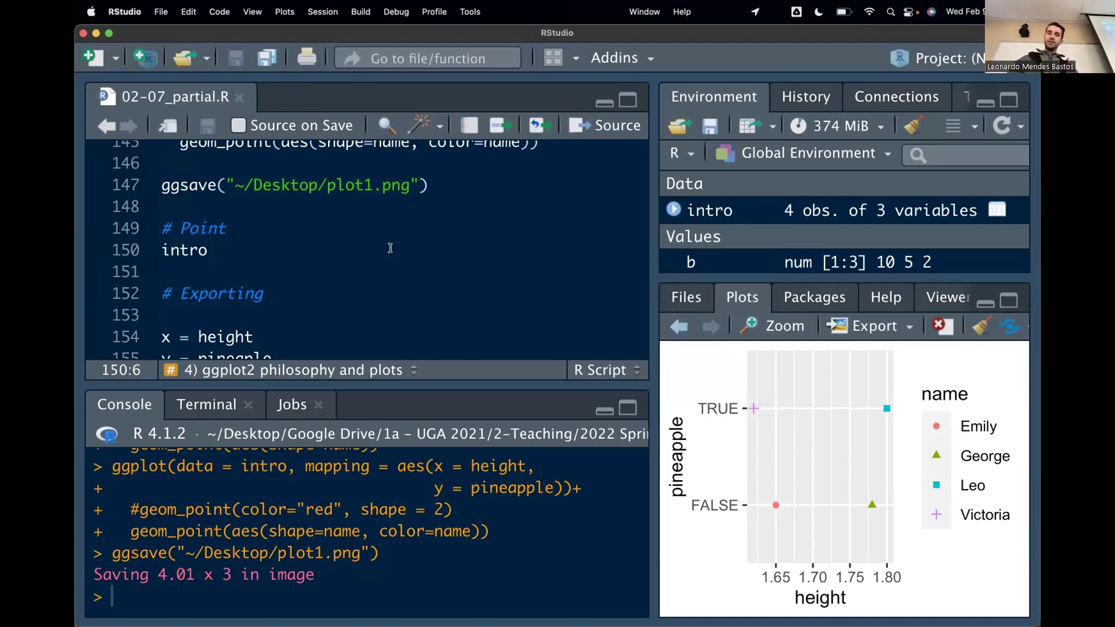
Enlarge the script editor pane to bring the RStudio projects section of 02-07_partial.R into view
left_click(511, 295)
scroll(567, 298, "down", 1)
scroll(568, 298, "down", 1)
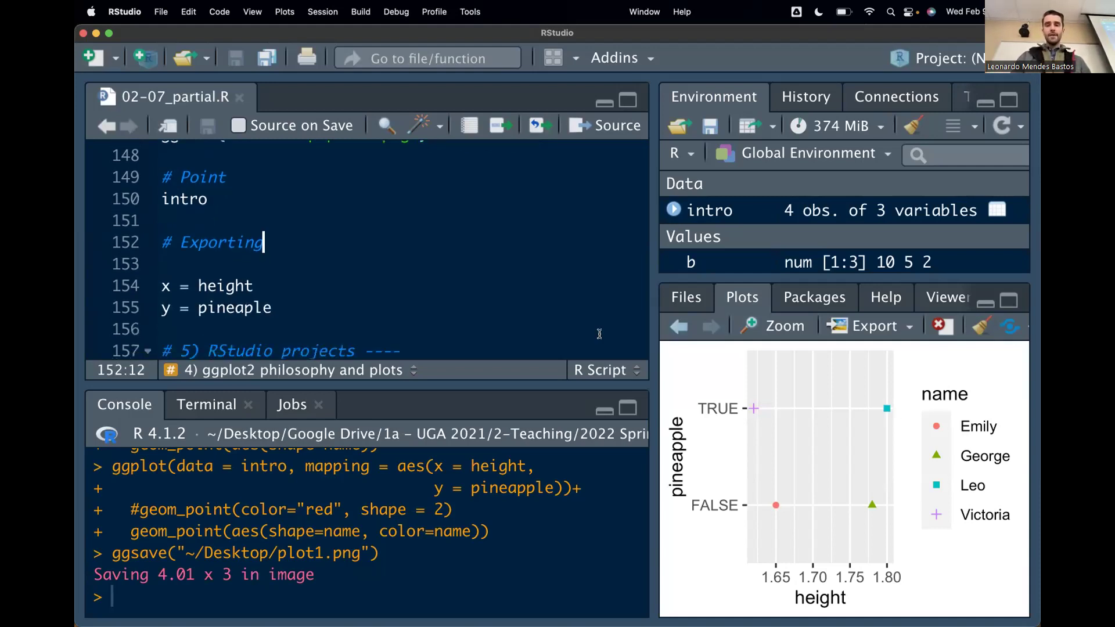
left_click_drag(459, 387, 459, 453)
left_click(457, 267)
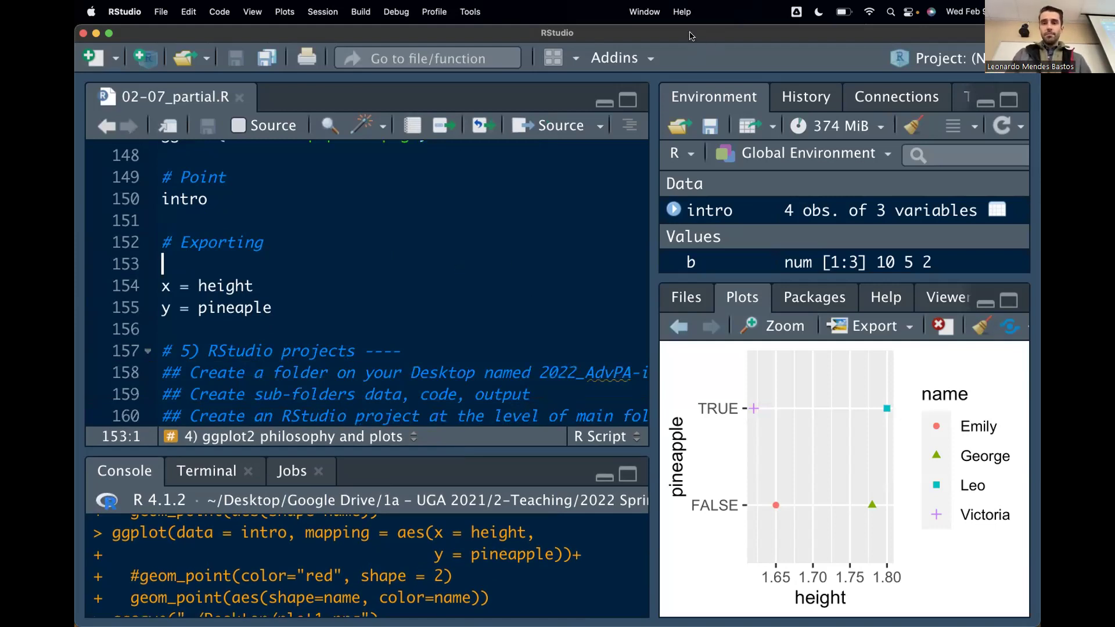
mouse_move(692, 36)
left_mouse_down()
mouse_move(693, 87)
mouse_move(691, 36)
mouse_move(688, 47)
left_mouse_up()
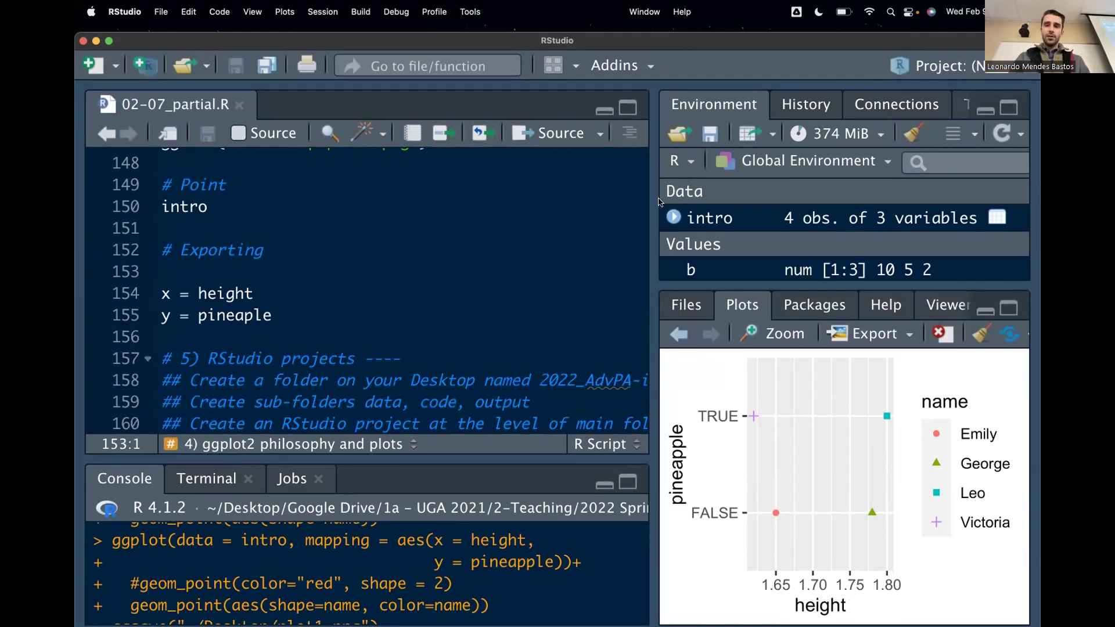
Switch to Finder, put its window on a separate desktop space, and open the 2022 Spring Advanced Topics in PA folder
key("ctrl+Left")
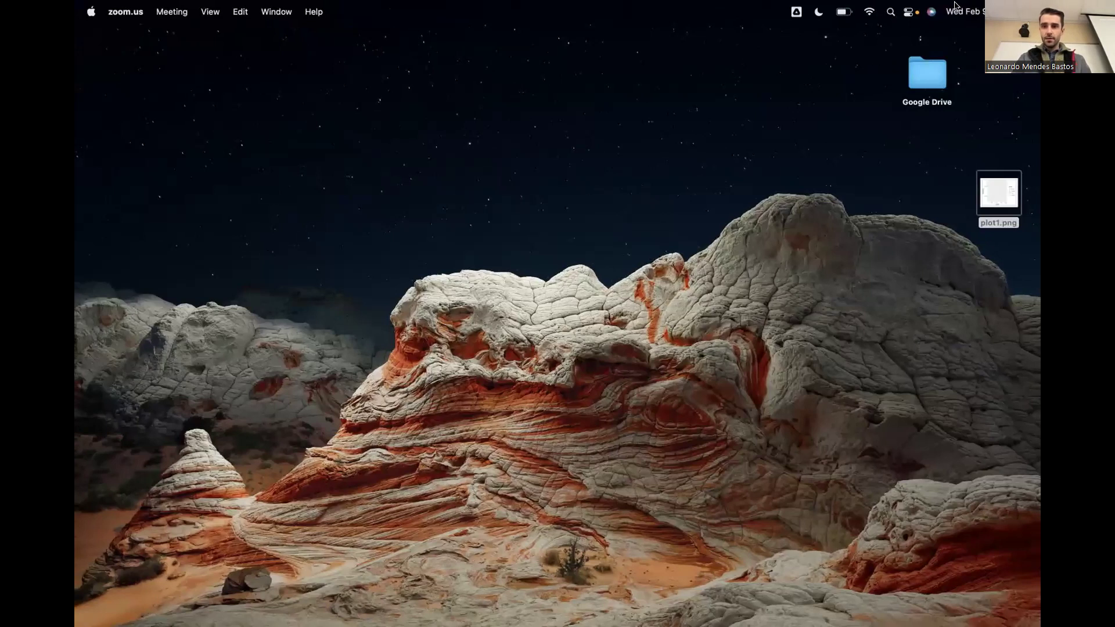
mouse_move(1036, 151)
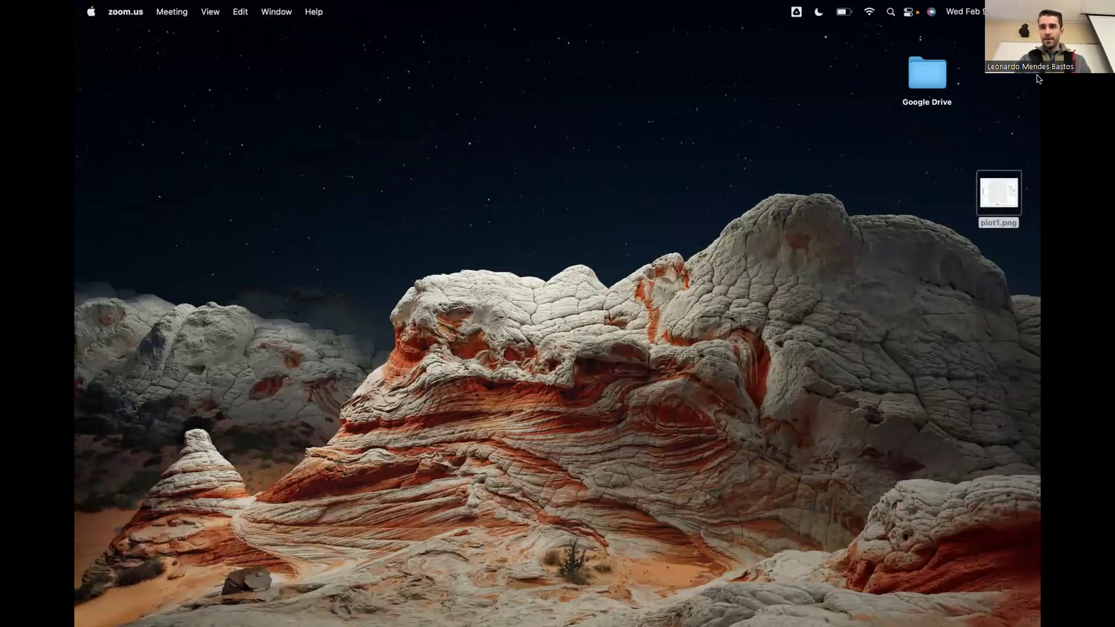
left_click(1021, 87)
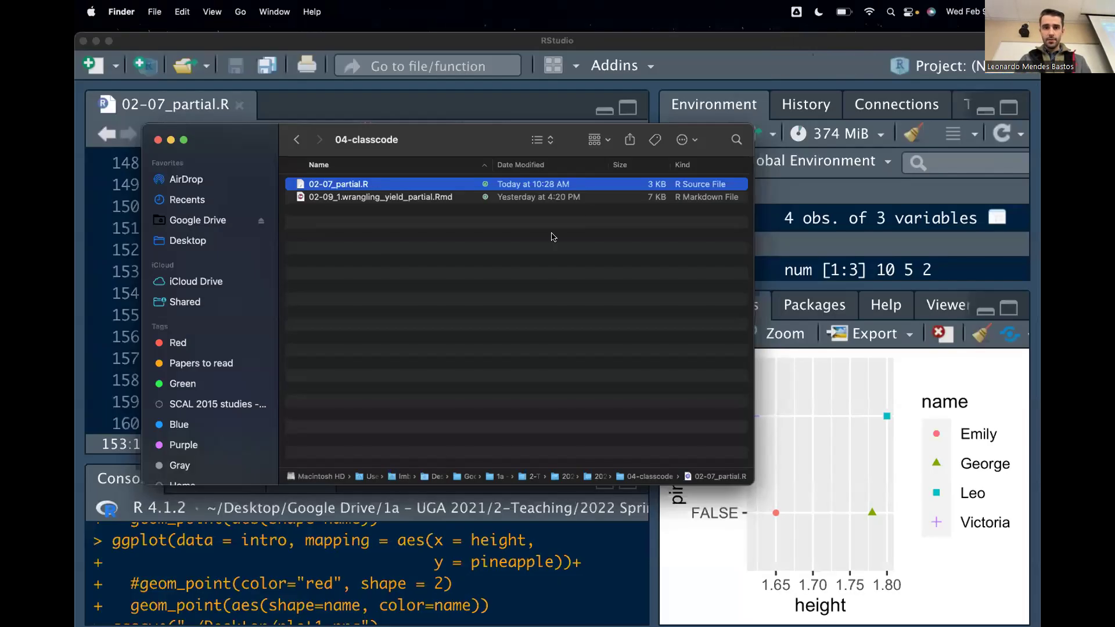
key("ctrl+Up")
left_click_drag(411, 238, 534, 76)
left_click(534, 76)
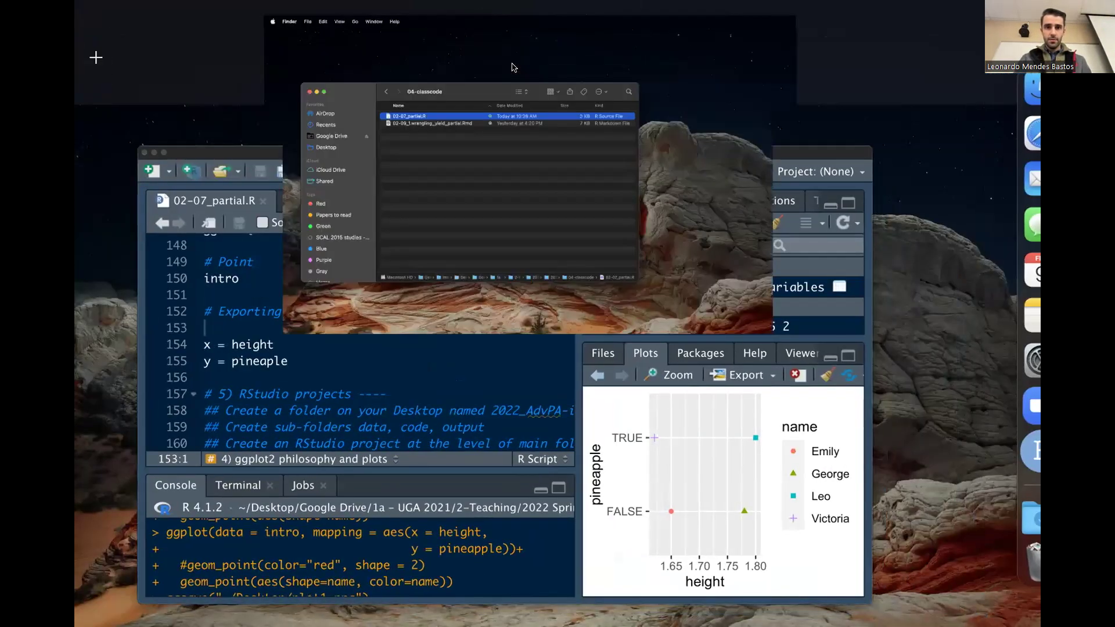
left_click(598, 270)
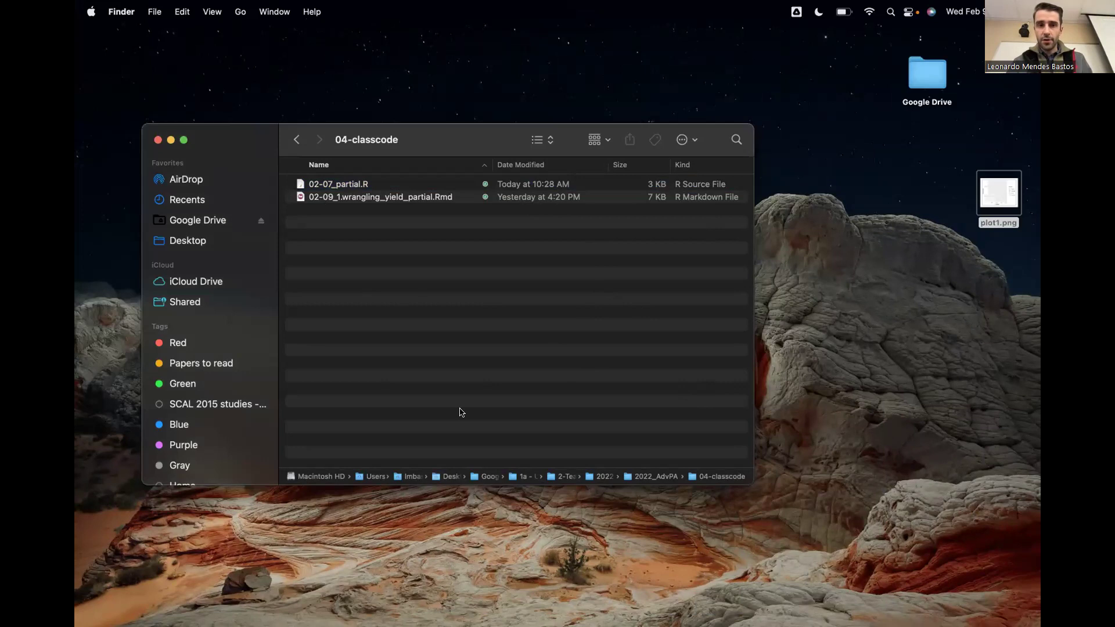
mouse_move(387, 150)
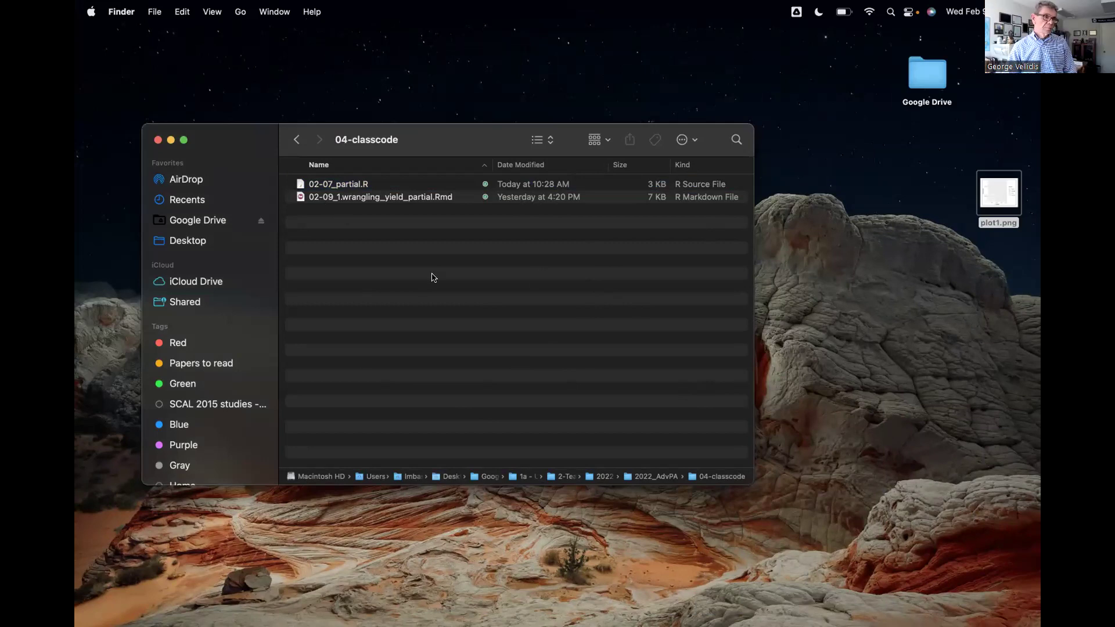
double_click(640, 476)
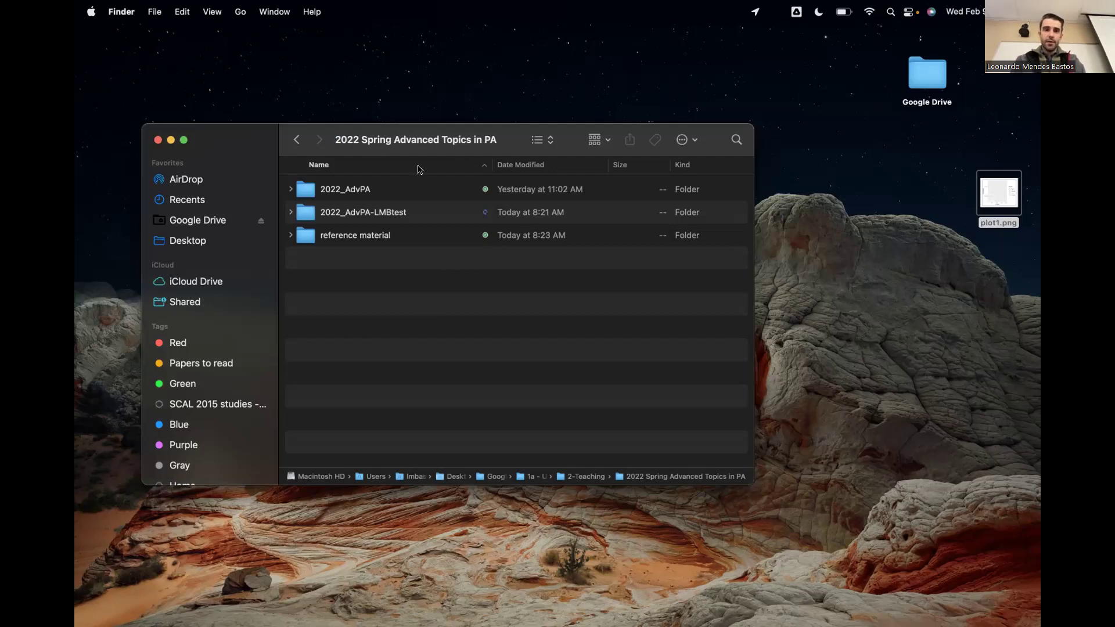
left_click(350, 192)
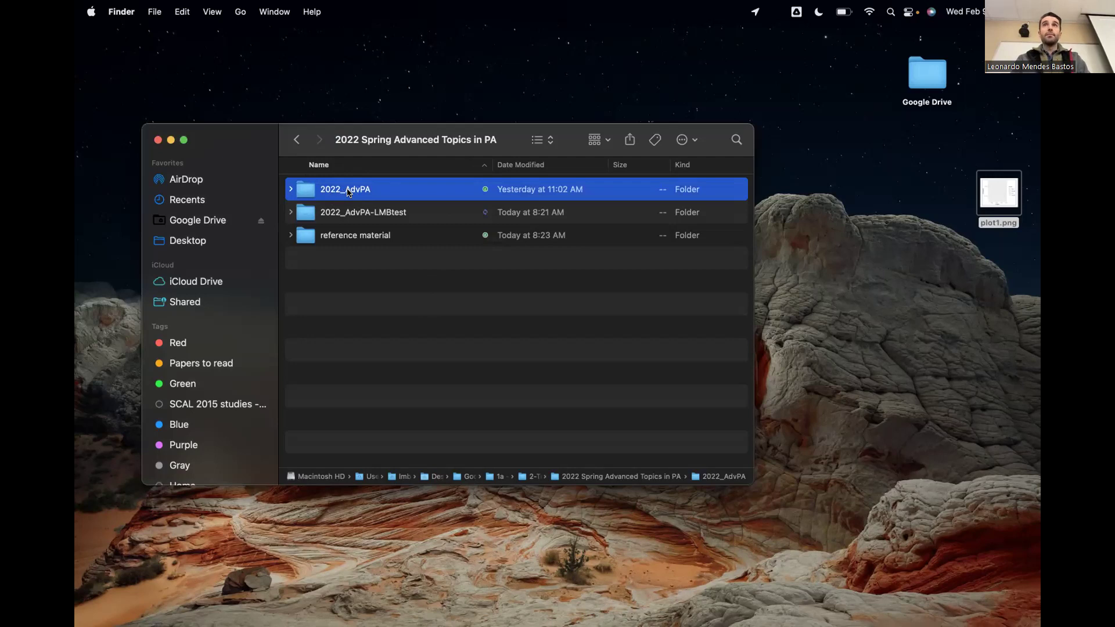
left_click(354, 236)
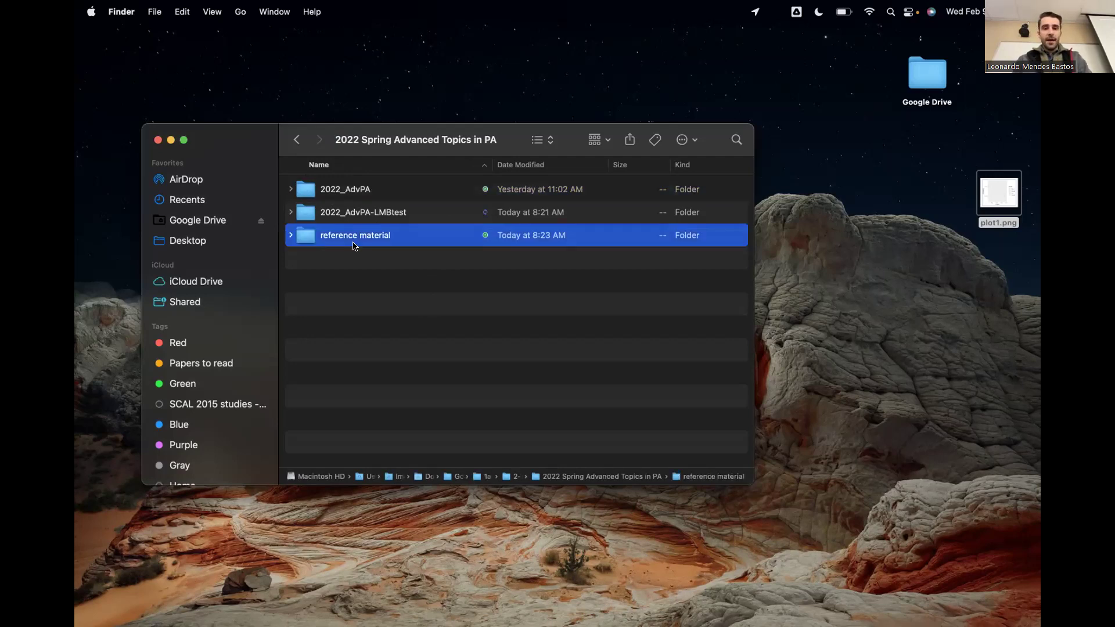
left_click(363, 283)
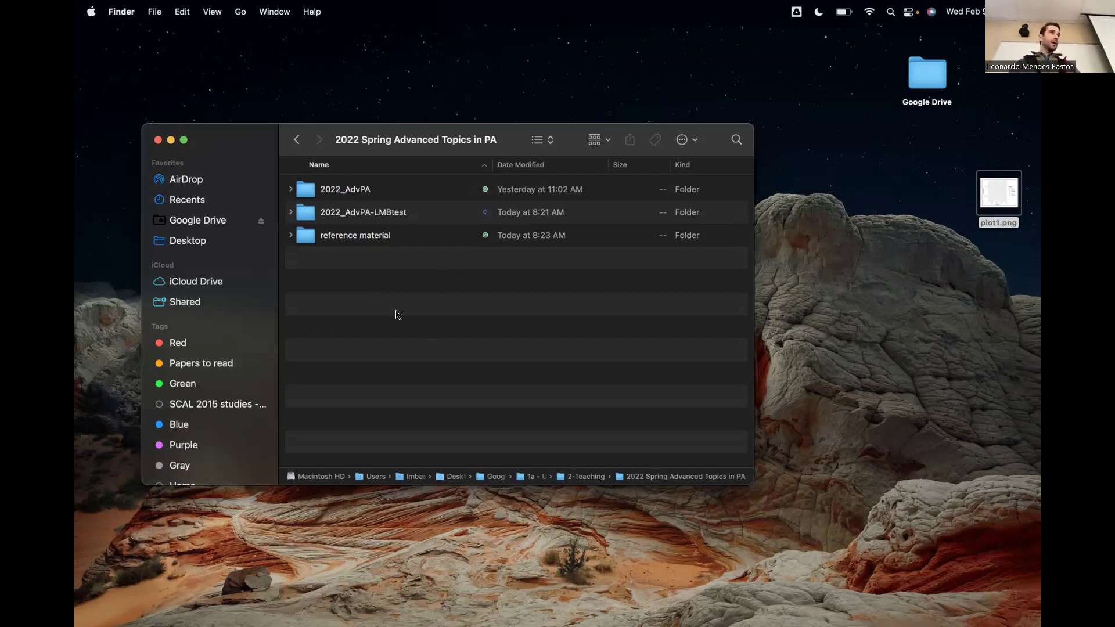
left_click(360, 195)
left_click(416, 325)
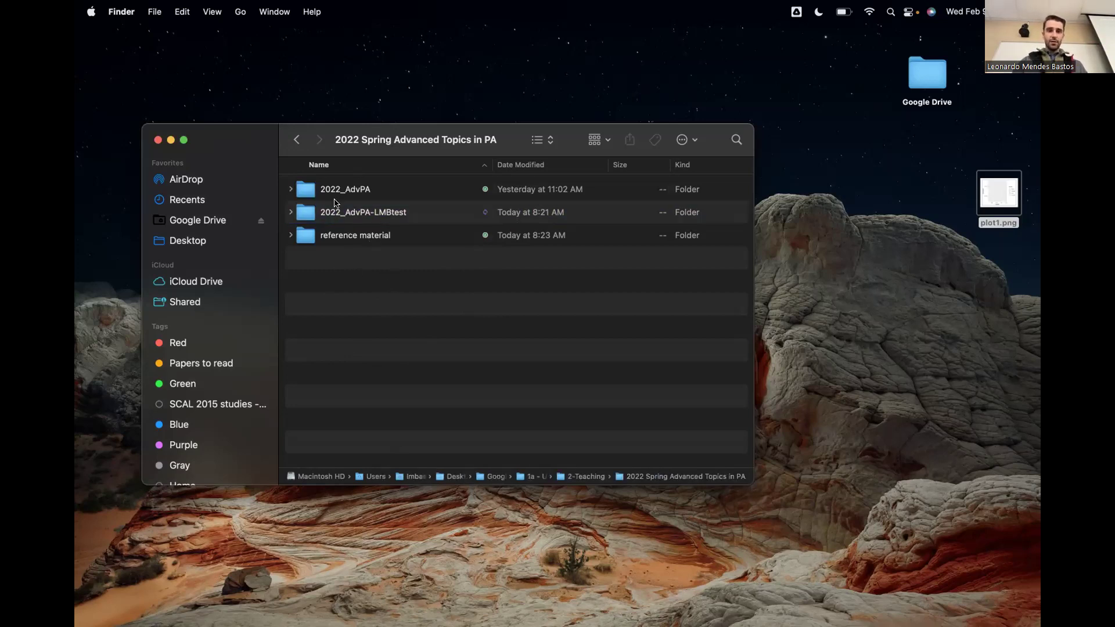
left_click(361, 213)
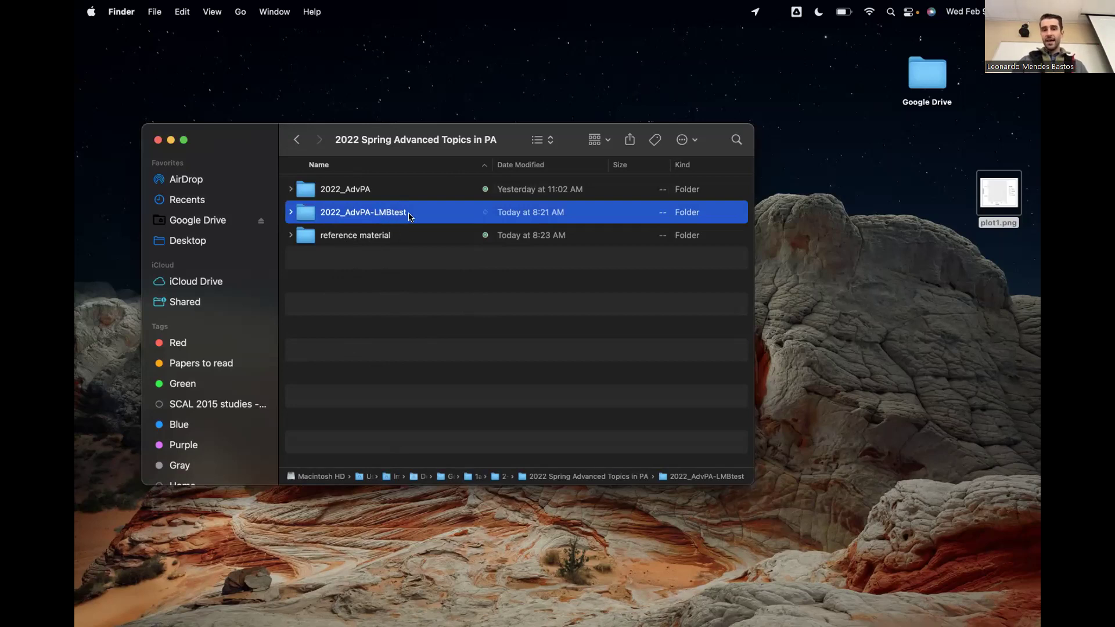
left_click(402, 298)
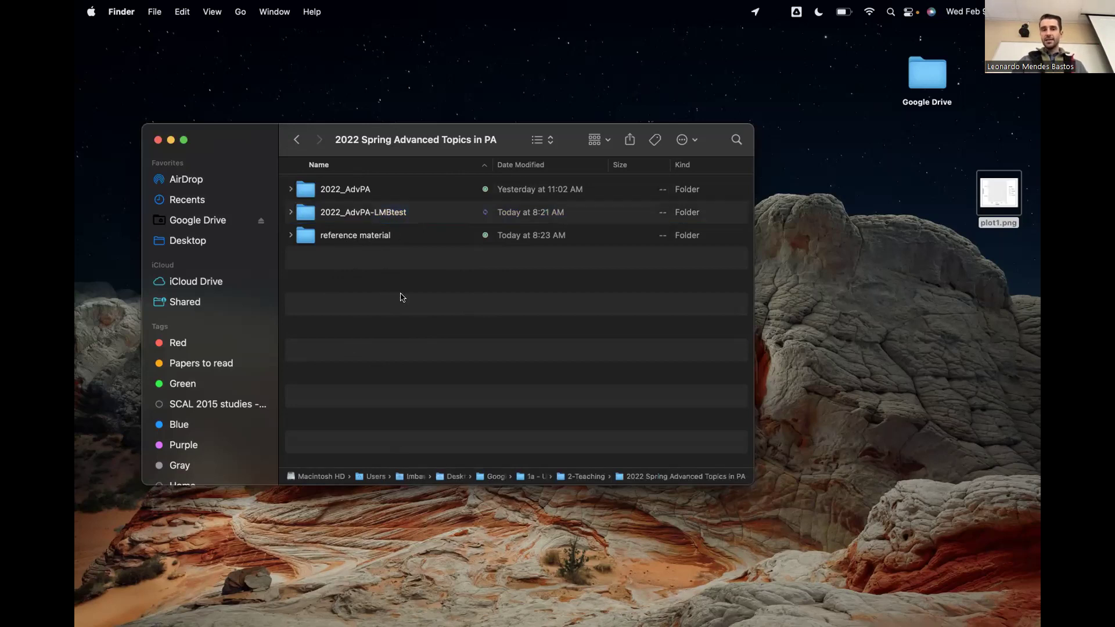
Create a folder named 2022_AdvPA-LMB inside 2022 Spring Advanced Topics in PA
right_click(365, 323)
left_click(381, 328)
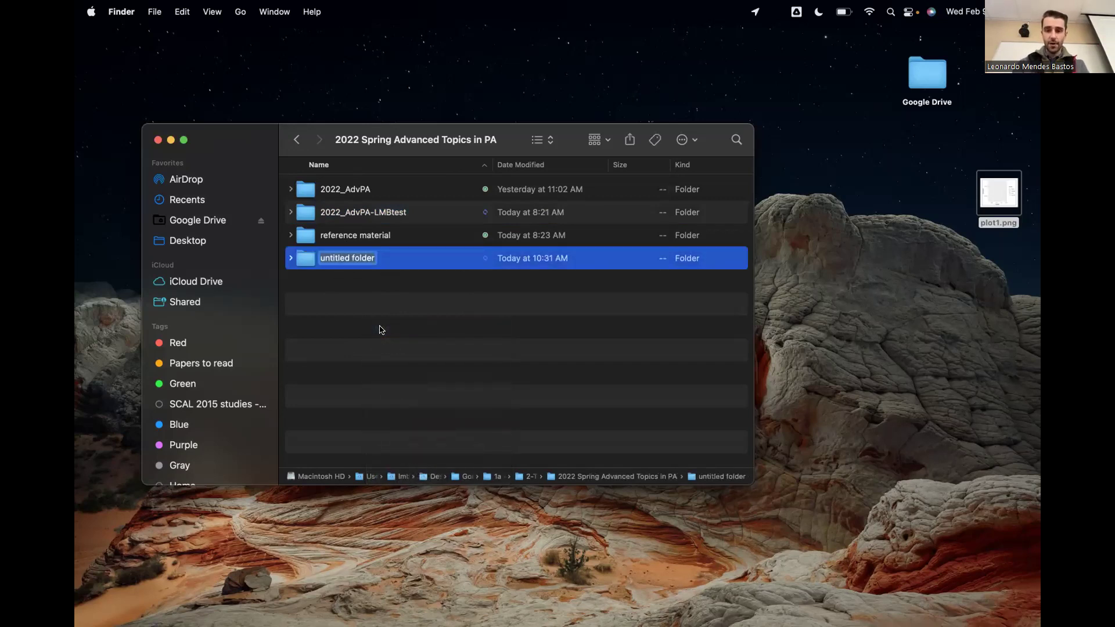
type("2022")
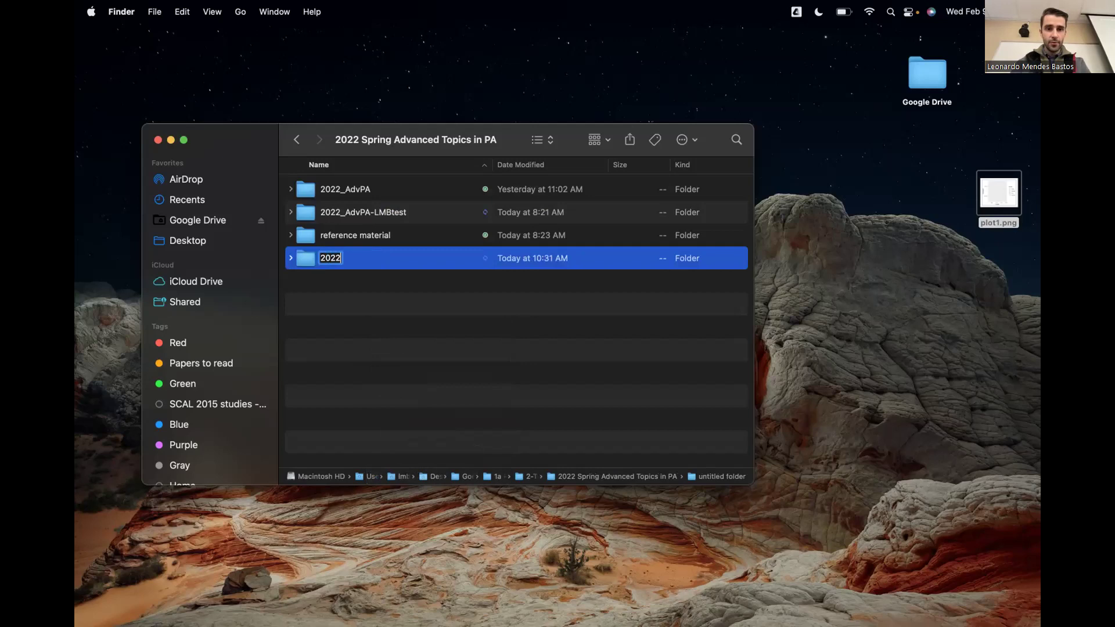
type("_Adv")
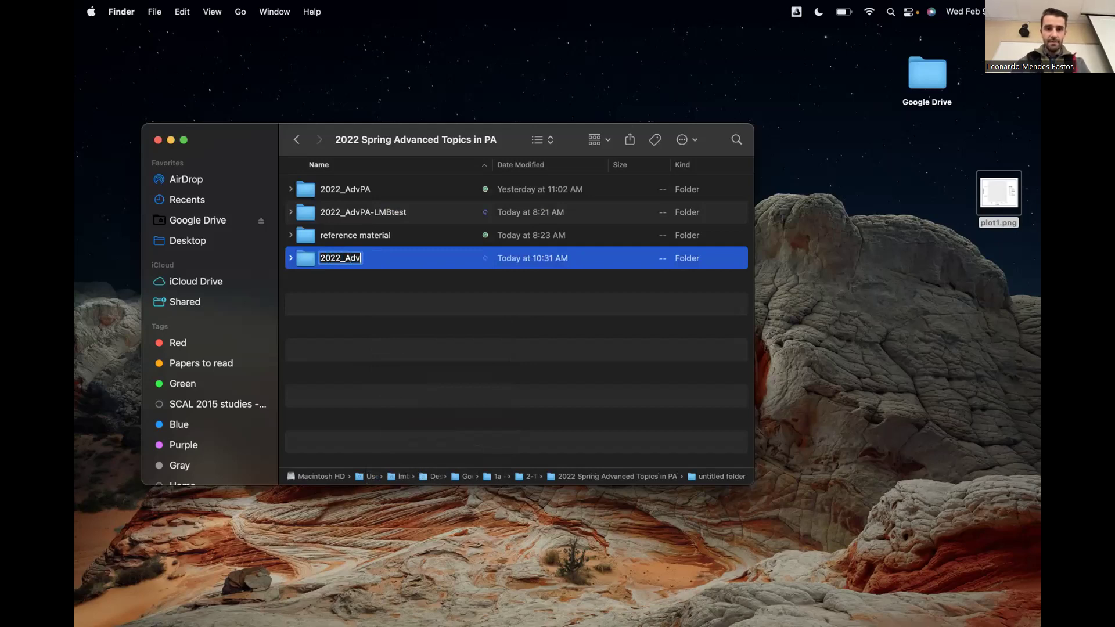
type("PA-LMB")
key("Return")
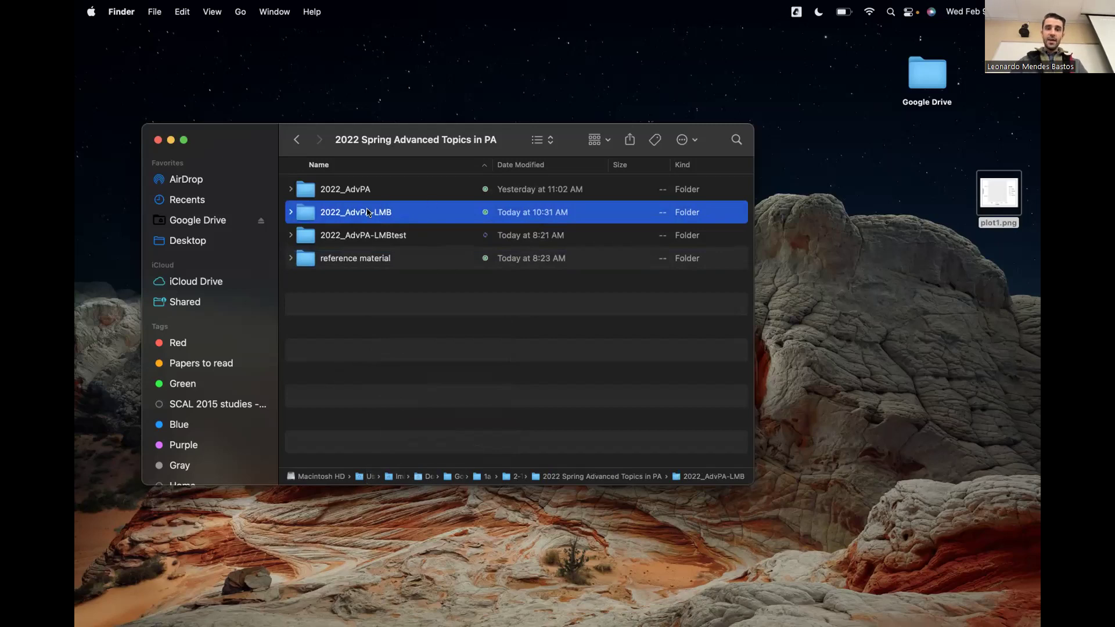
left_click(363, 234)
left_click(374, 215)
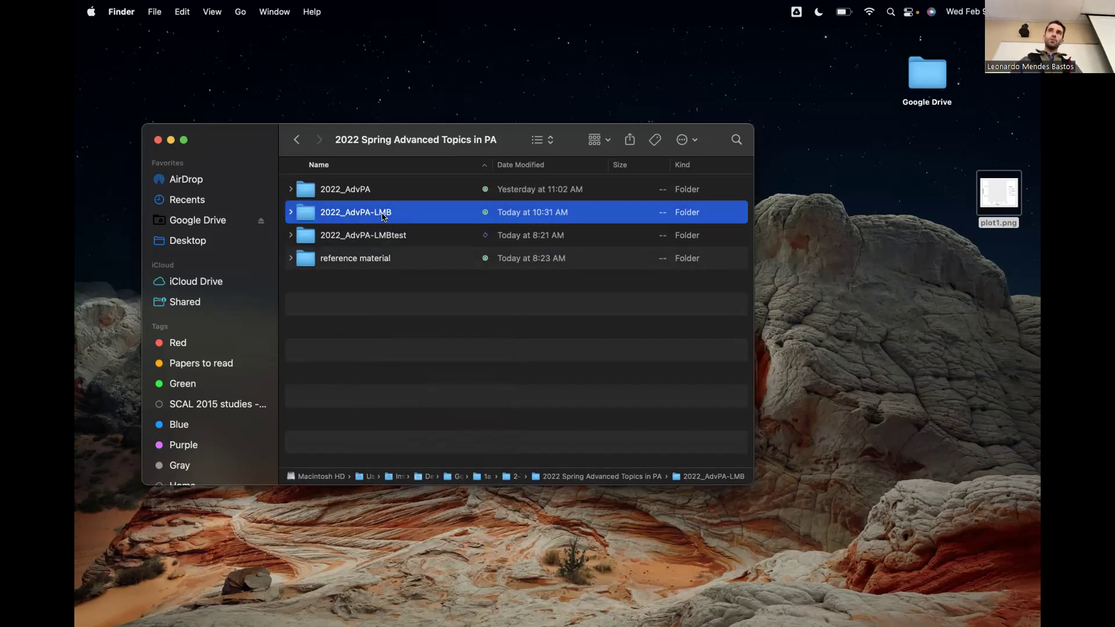
left_click(471, 325)
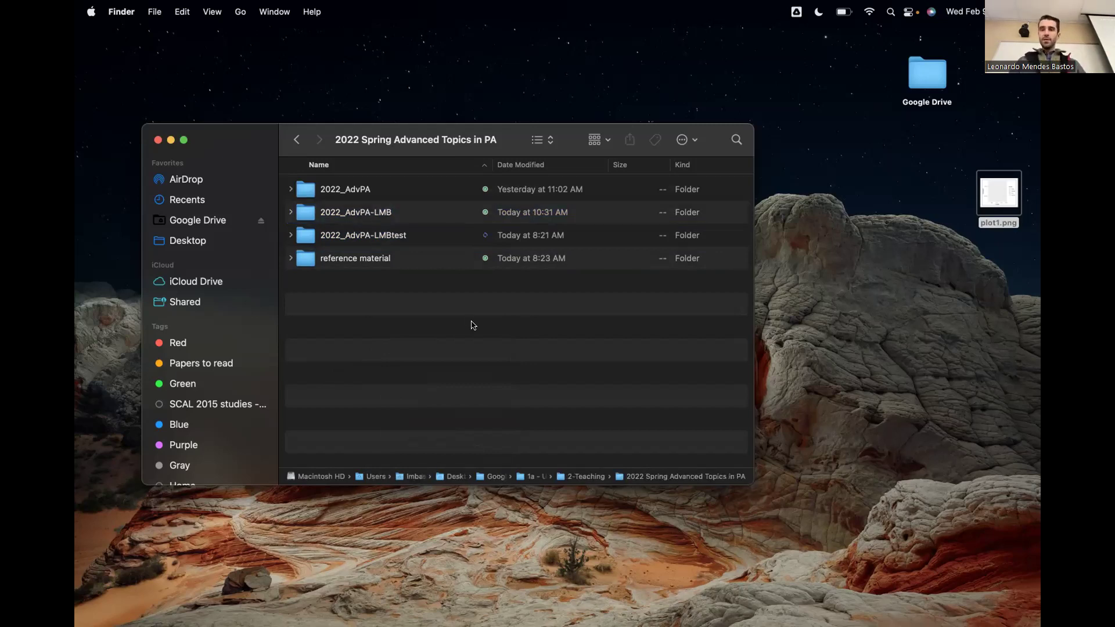
left_click(353, 188)
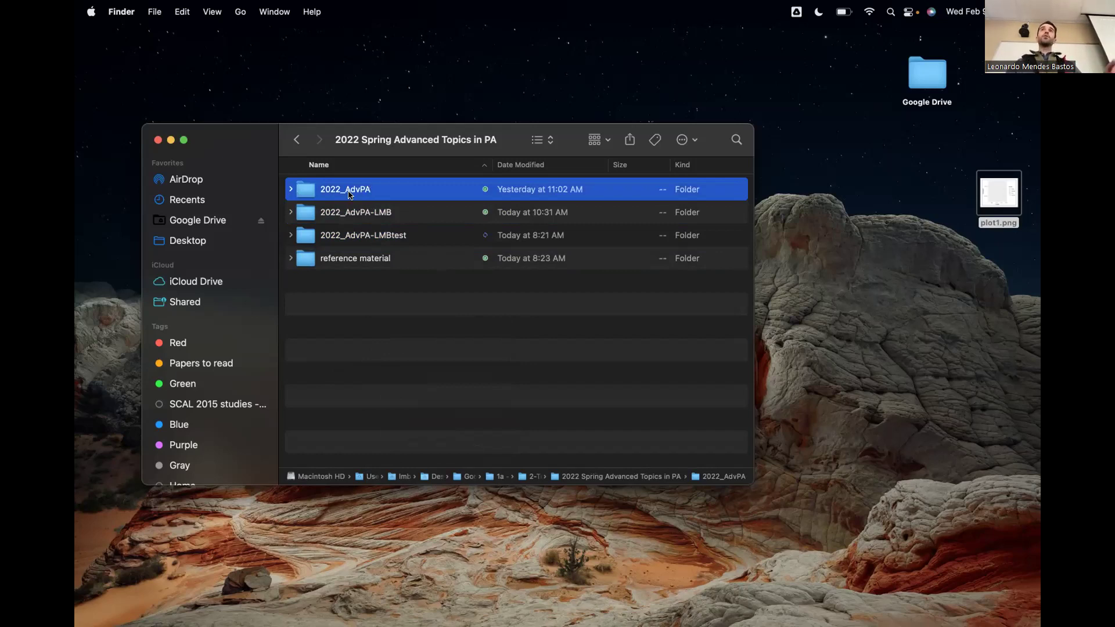
left_click(353, 210)
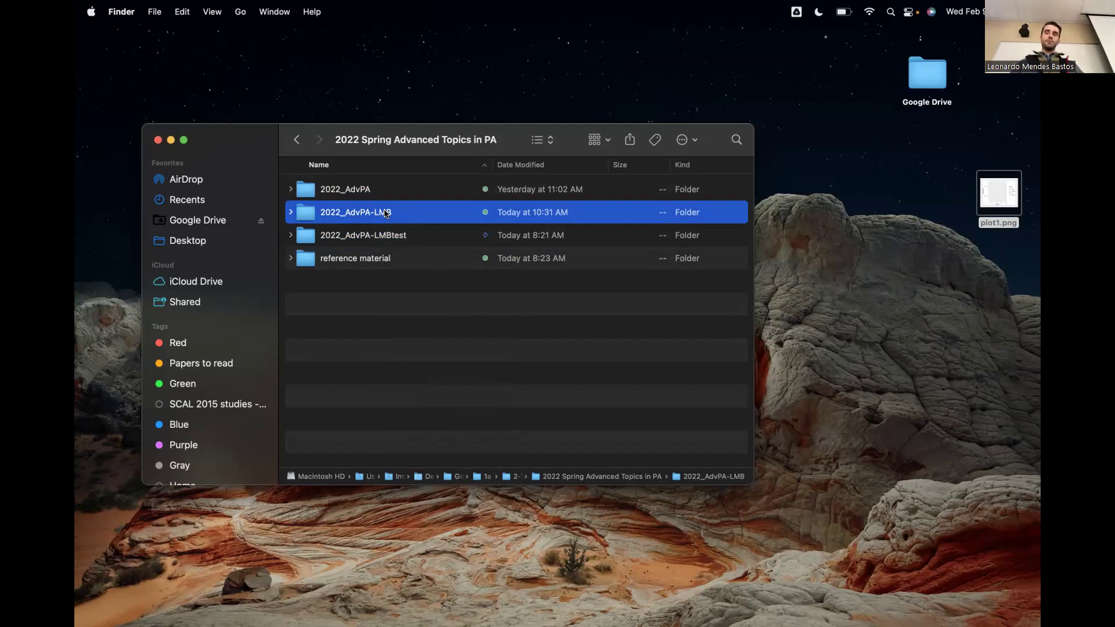
left_click(424, 324)
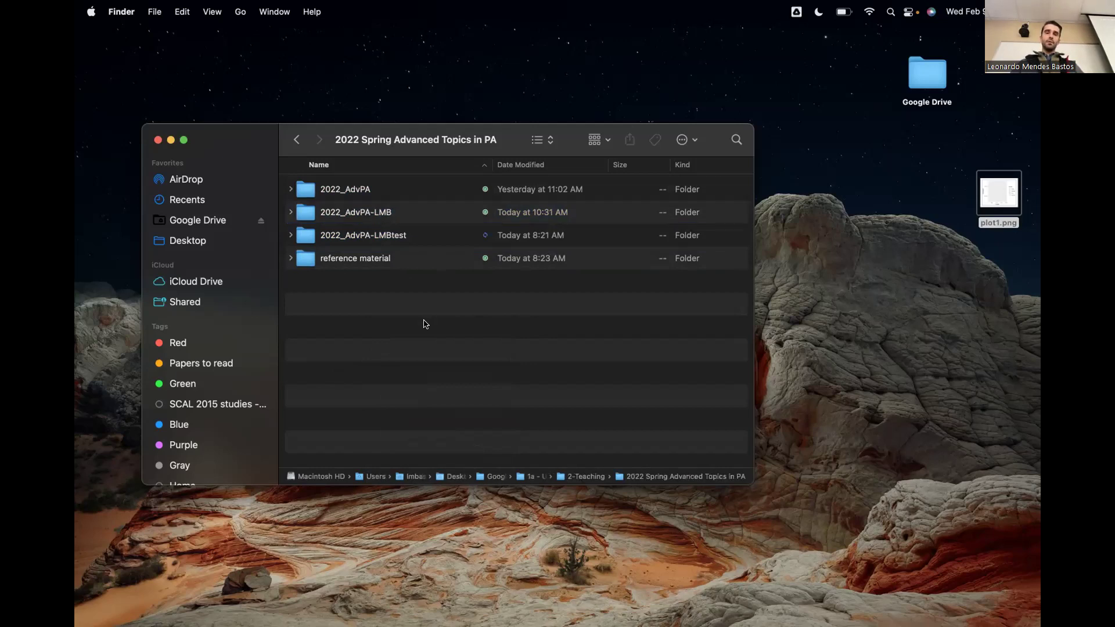
left_click(368, 224)
left_click(382, 373)
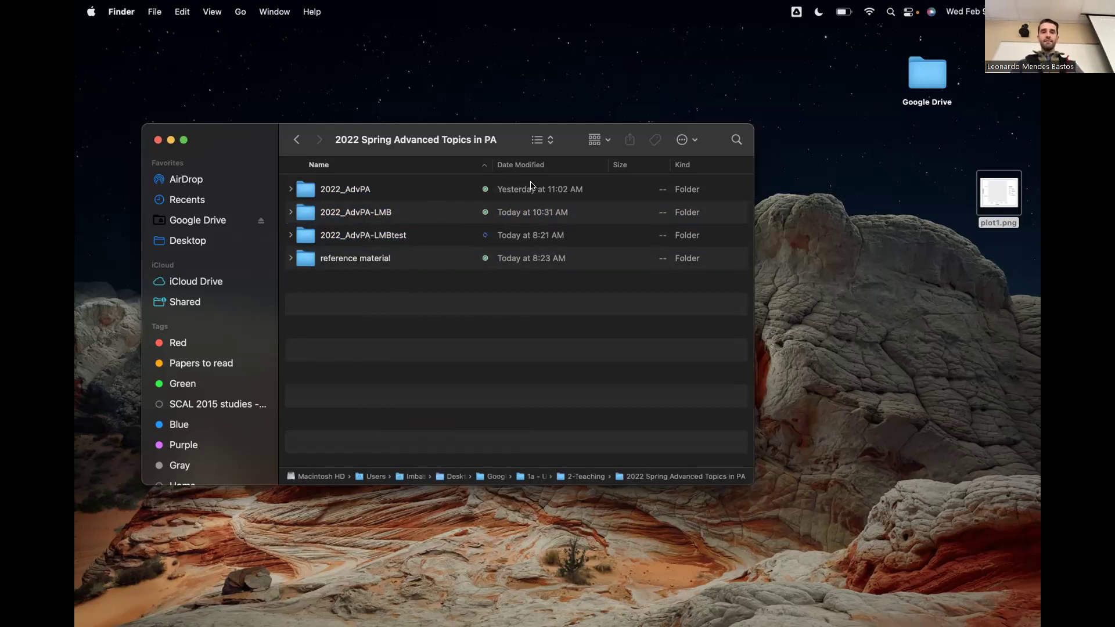
Open the 2022_AdvPA-LMB folder and create a subfolder named data in it
left_click(365, 220)
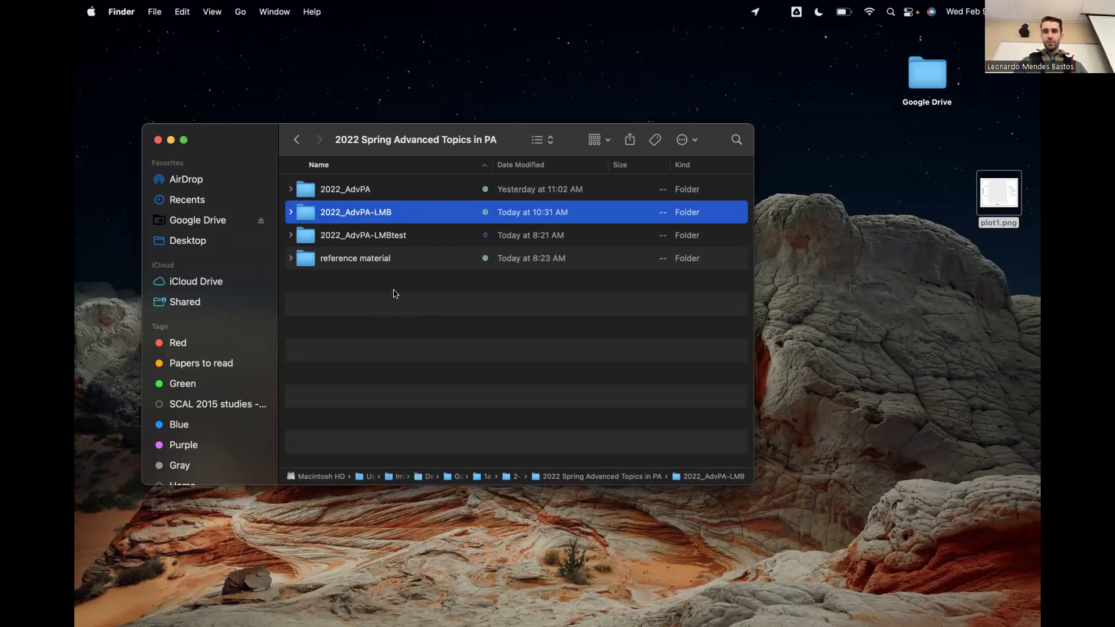
double_click(381, 213)
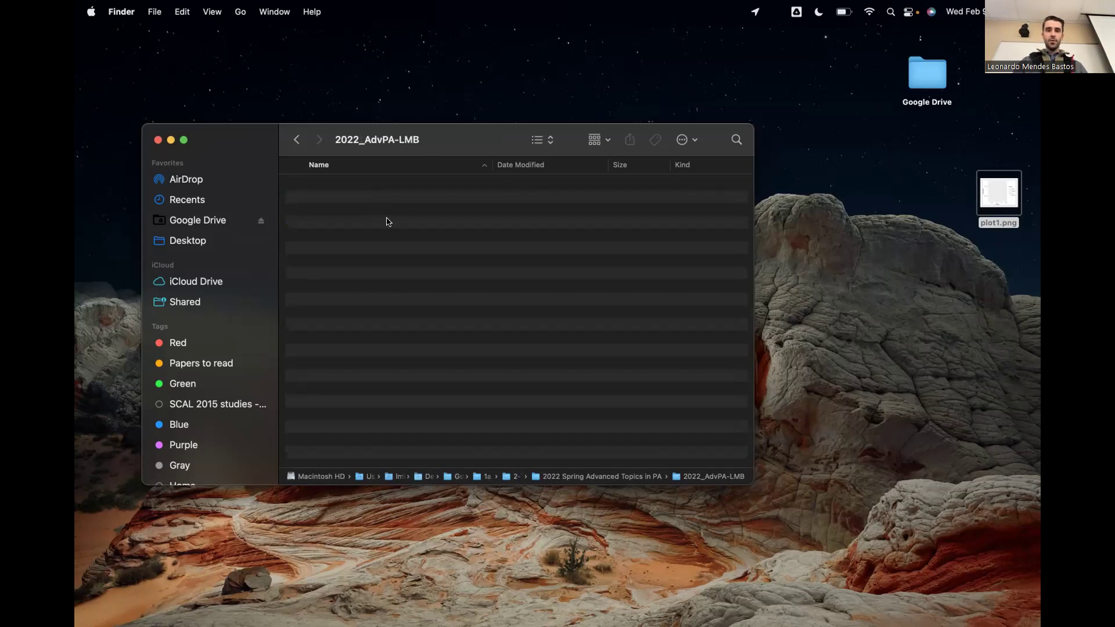
right_click(450, 261)
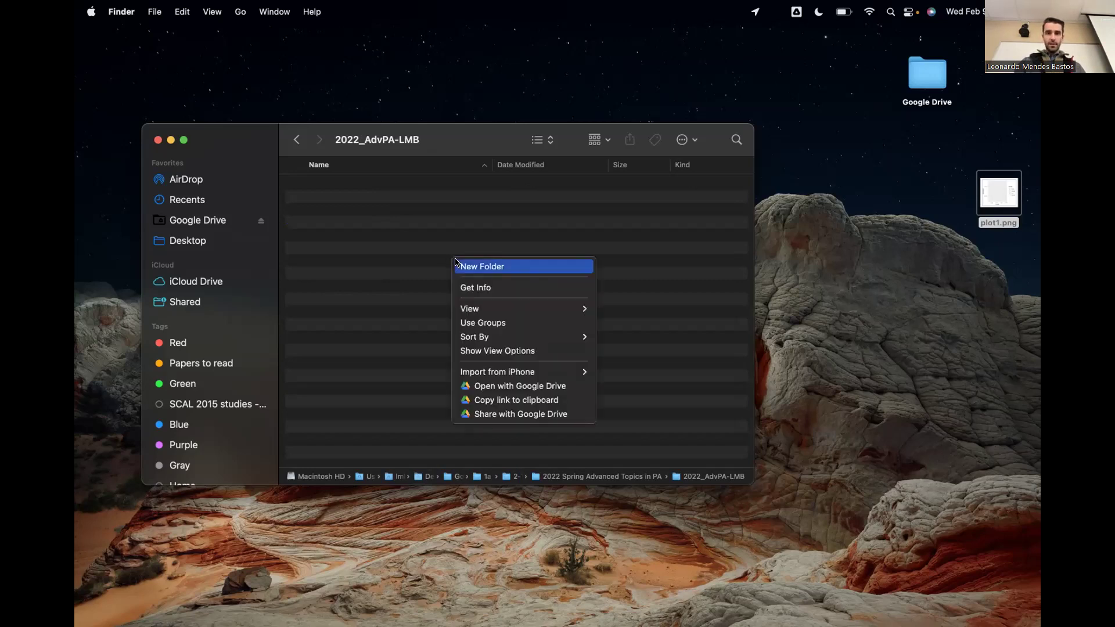
left_click(460, 262)
type("data")
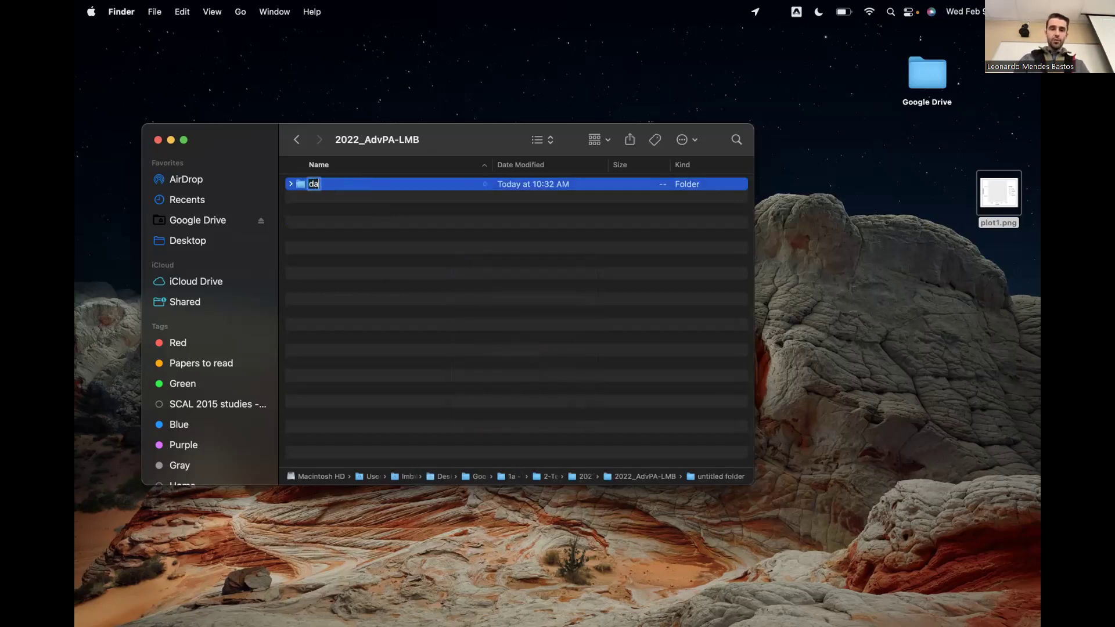
key("Return")
left_click(338, 283)
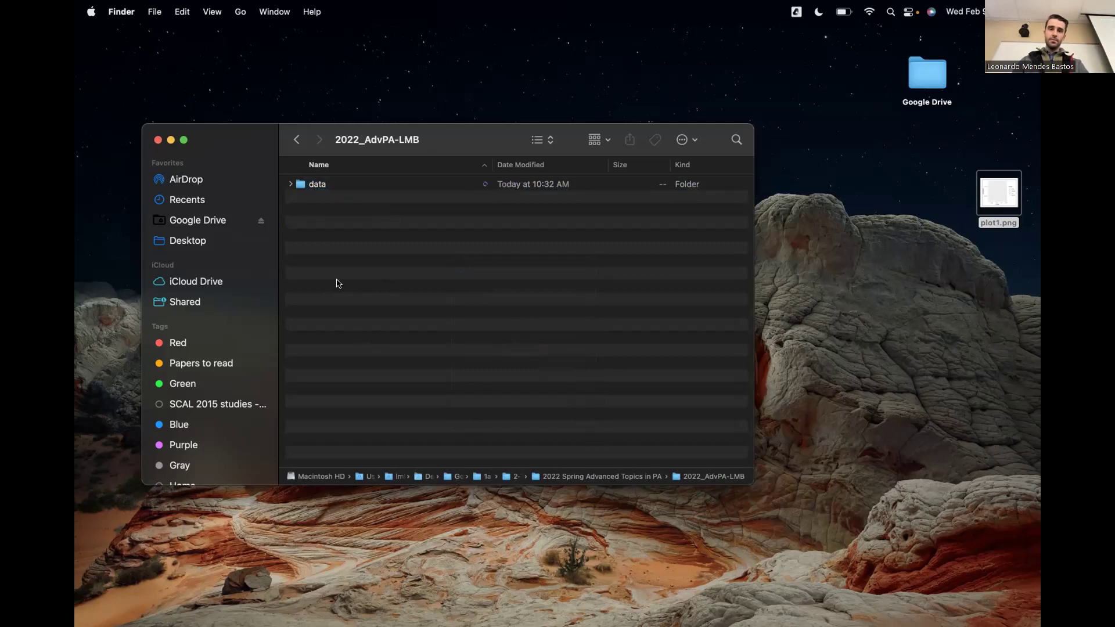
Create a second subfolder named code inside 2022_AdvPA-LMB
right_click(341, 280)
left_click(356, 288)
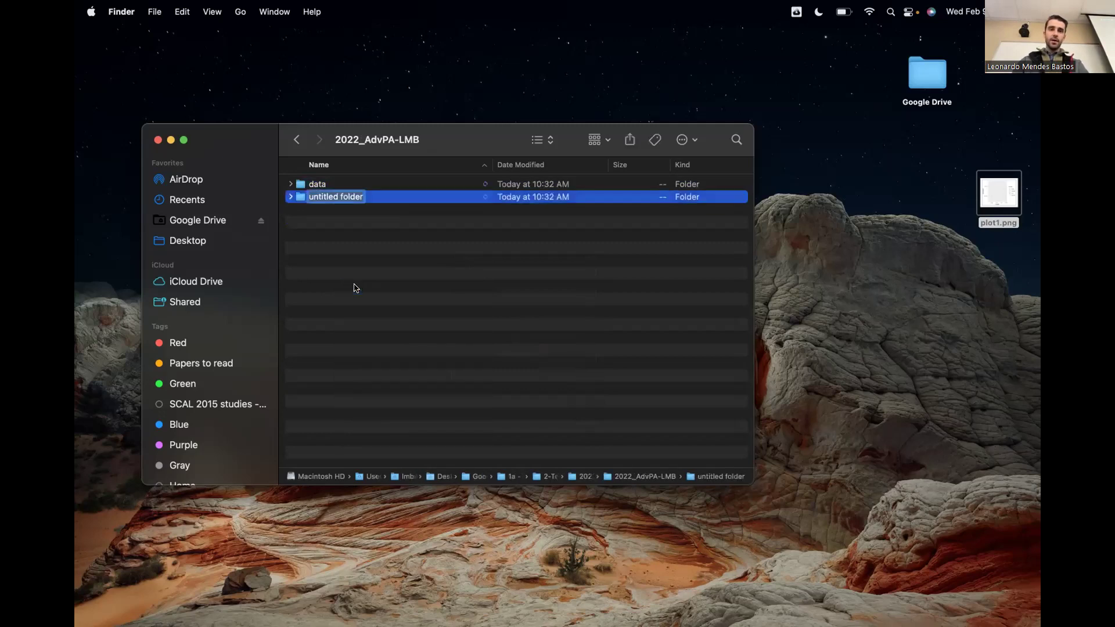
type("code")
key("Return")
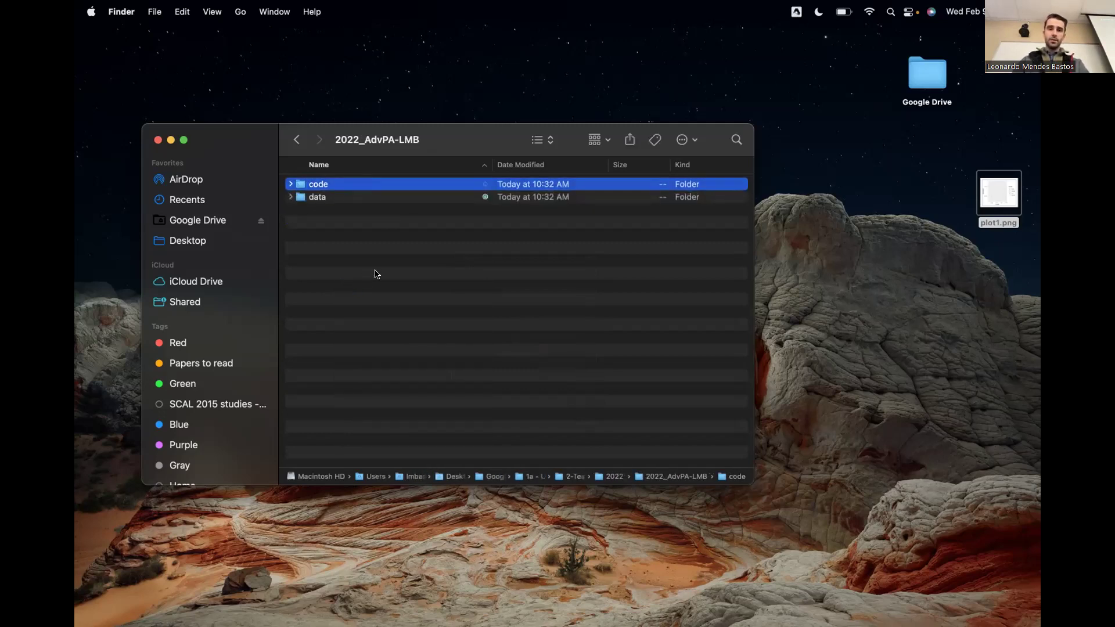
Create a third subfolder named output inside 2022_AdvPA-LMB and enlarge the folder list's icons
left_click(374, 274)
right_click(374, 274)
left_click(386, 277)
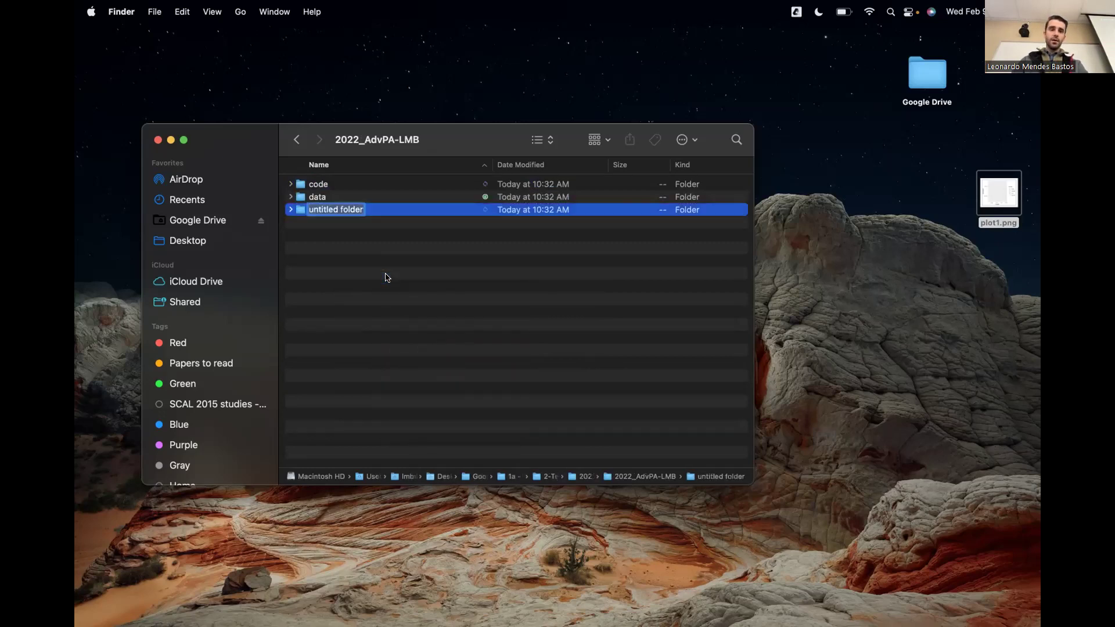
type("output")
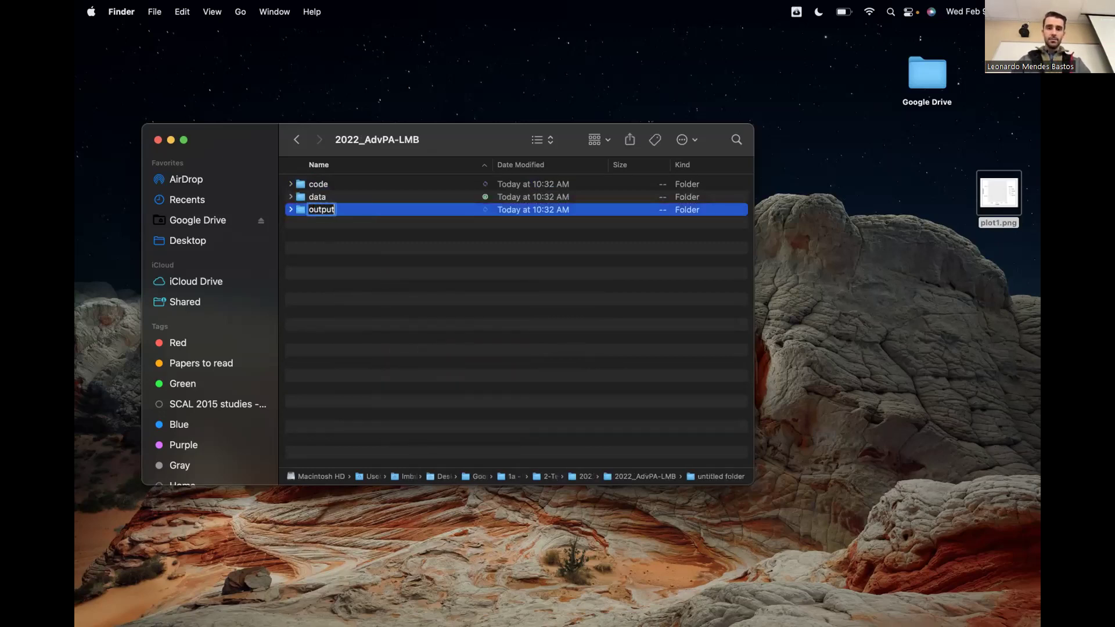
key("Return")
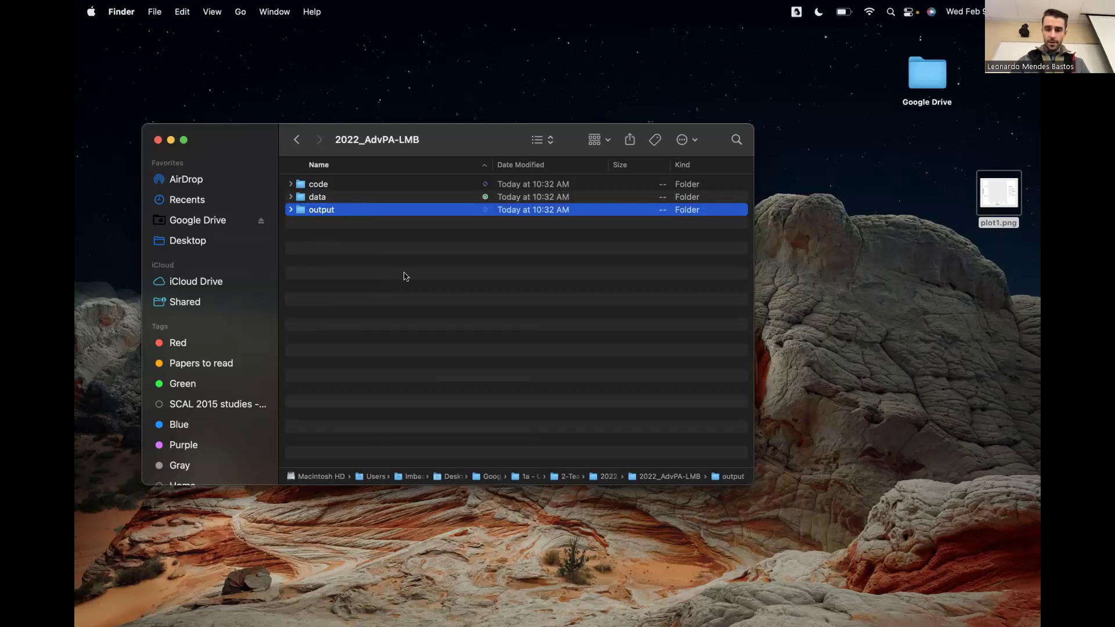
key("super+plus")
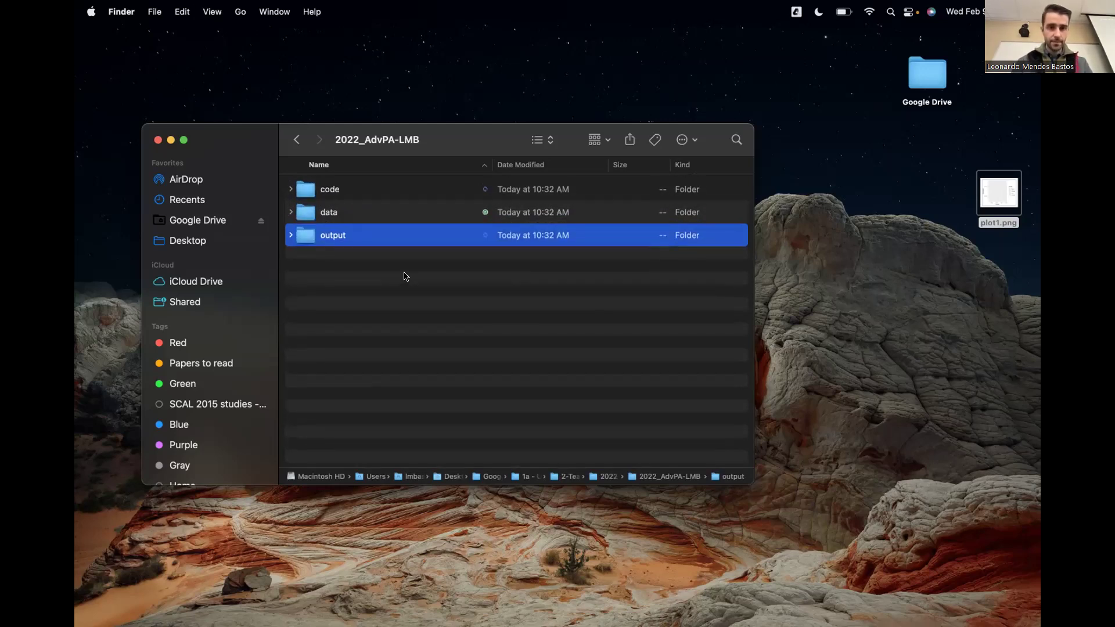
left_click(574, 302)
left_click_drag(499, 134, 513, 118)
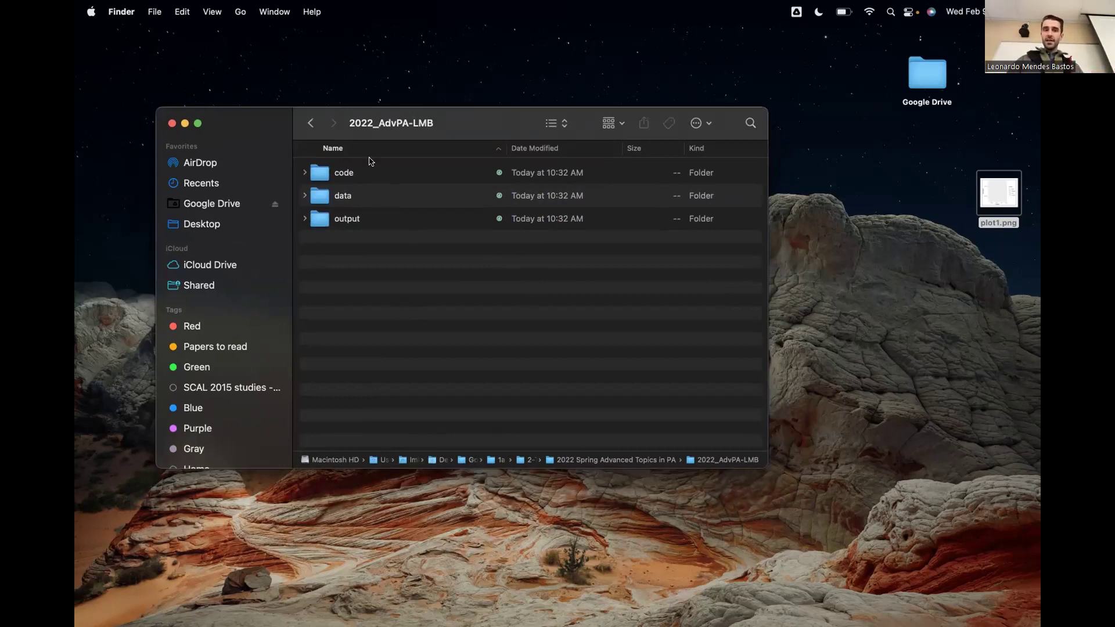
Review the 2022_AdvPA-LMB folder from its parent folder, then its code, data and output subfolders
left_click(310, 123)
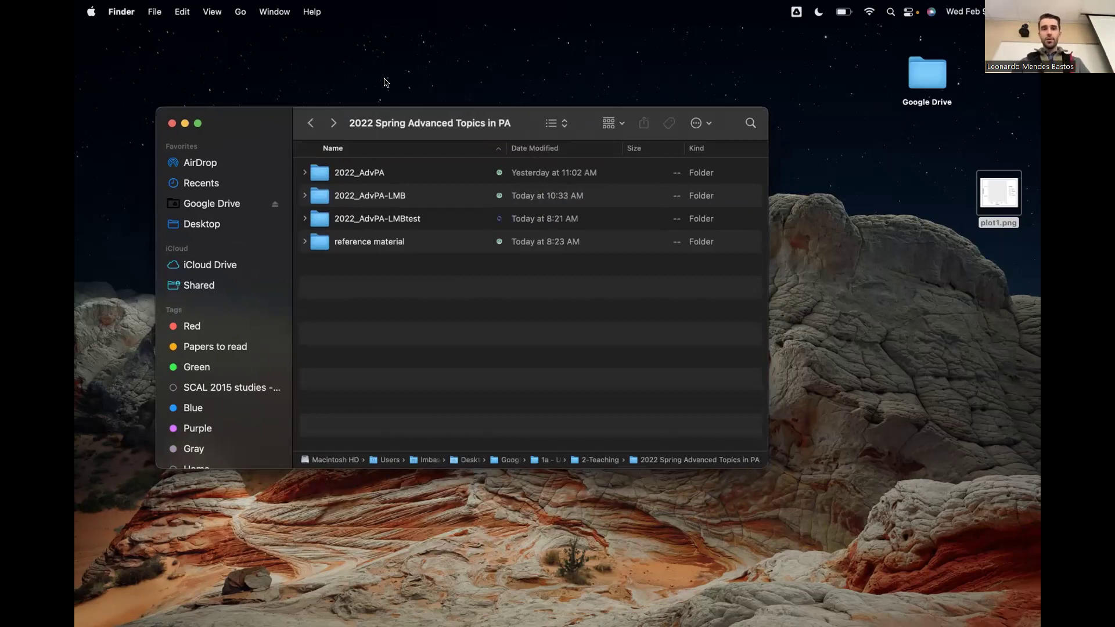
left_click(384, 204)
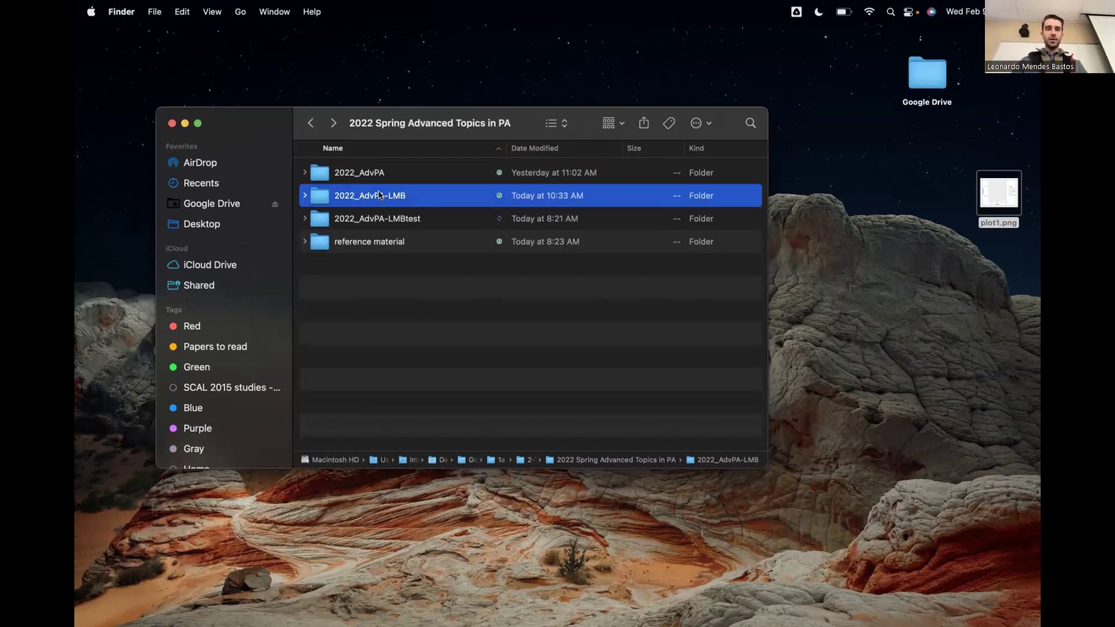
double_click(379, 195)
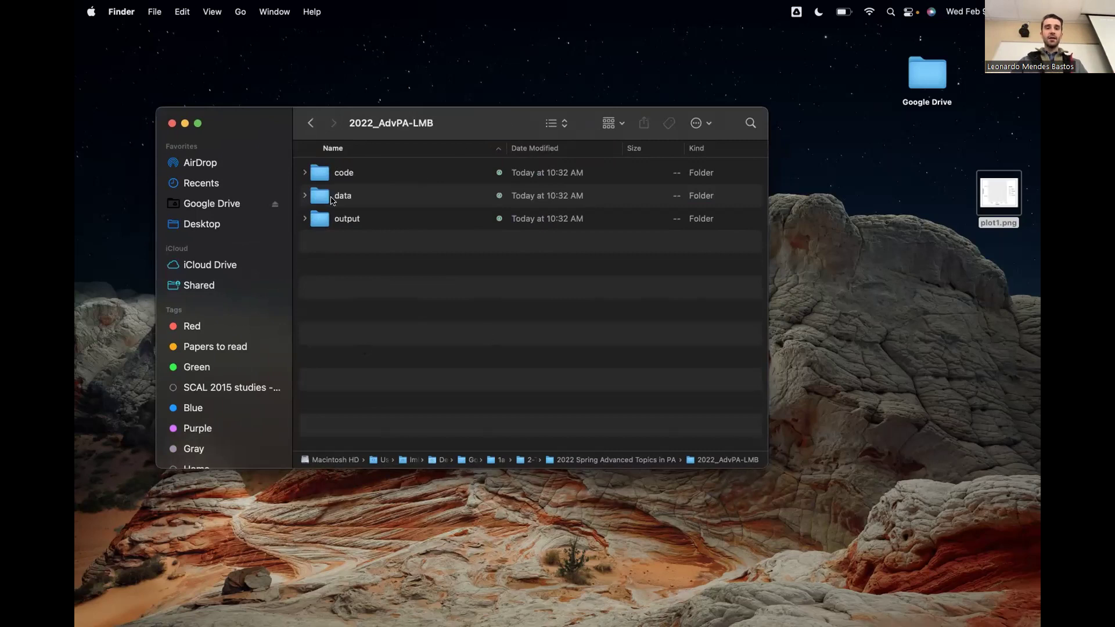
left_click(348, 174)
left_click(349, 196)
left_click(355, 217)
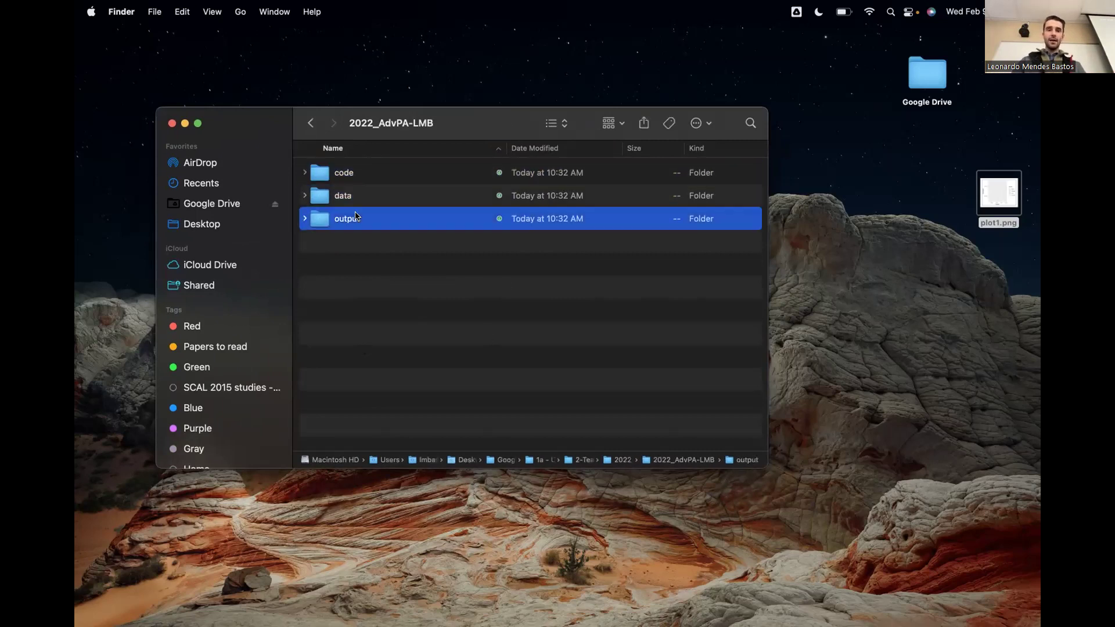
left_click(388, 298)
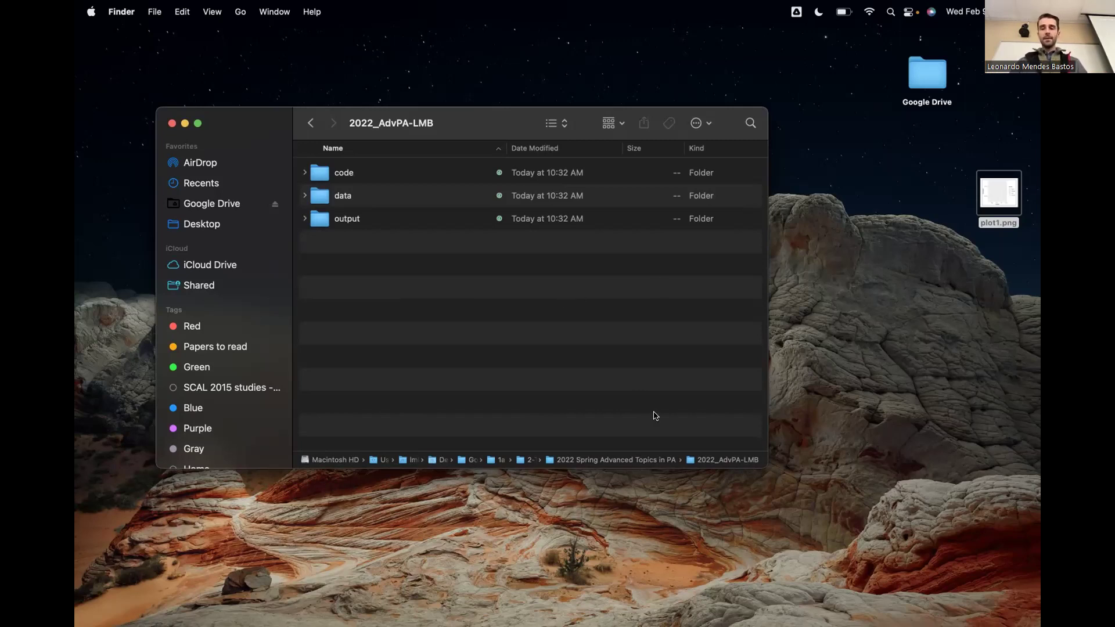
Switch to RStudio and show the files in its current working directory
left_click(891, 12)
type("rstudio")
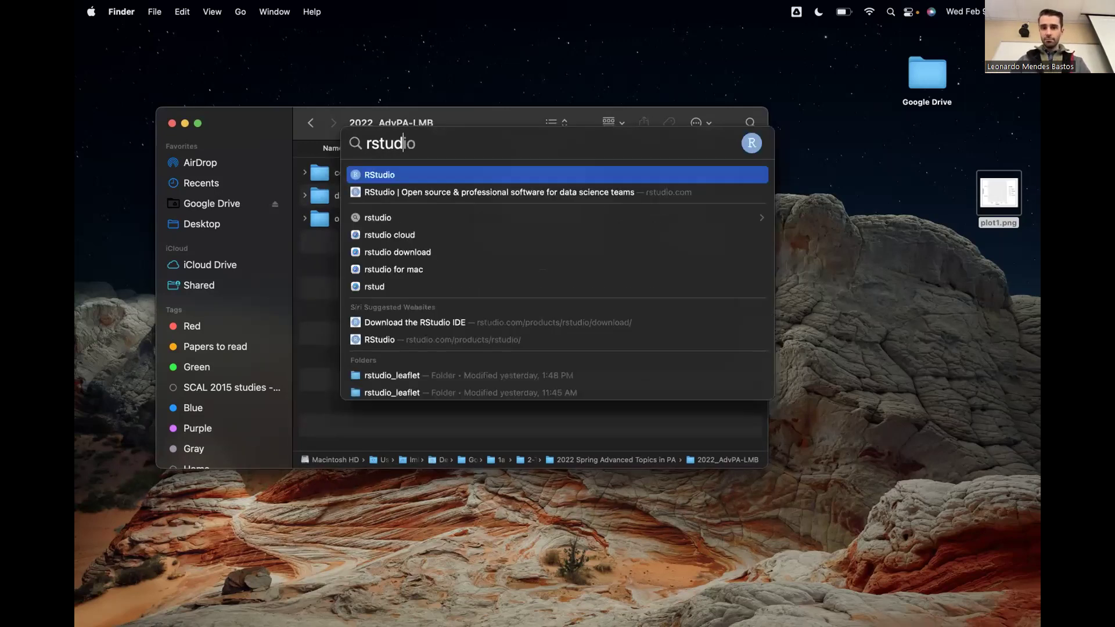
key("Return")
left_click(368, 314)
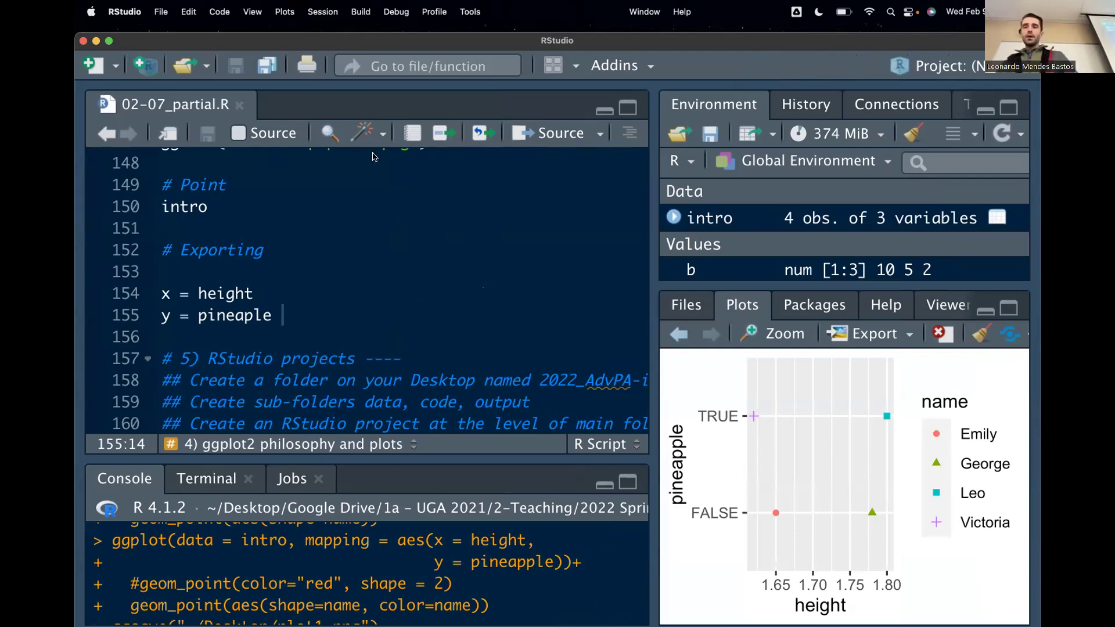
left_click(475, 250)
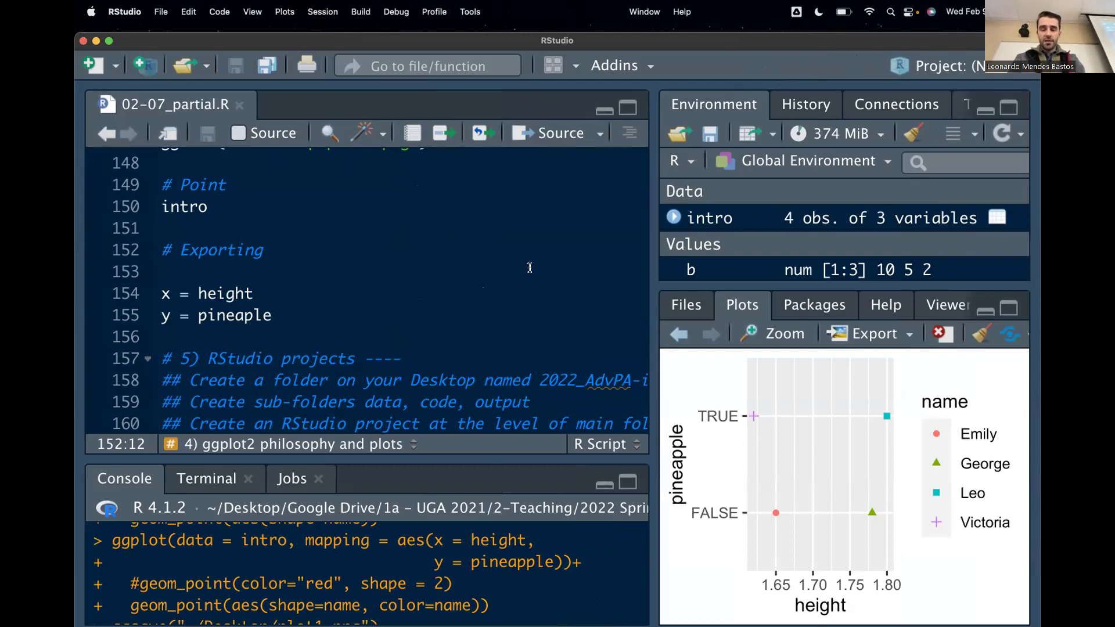
left_click(686, 306)
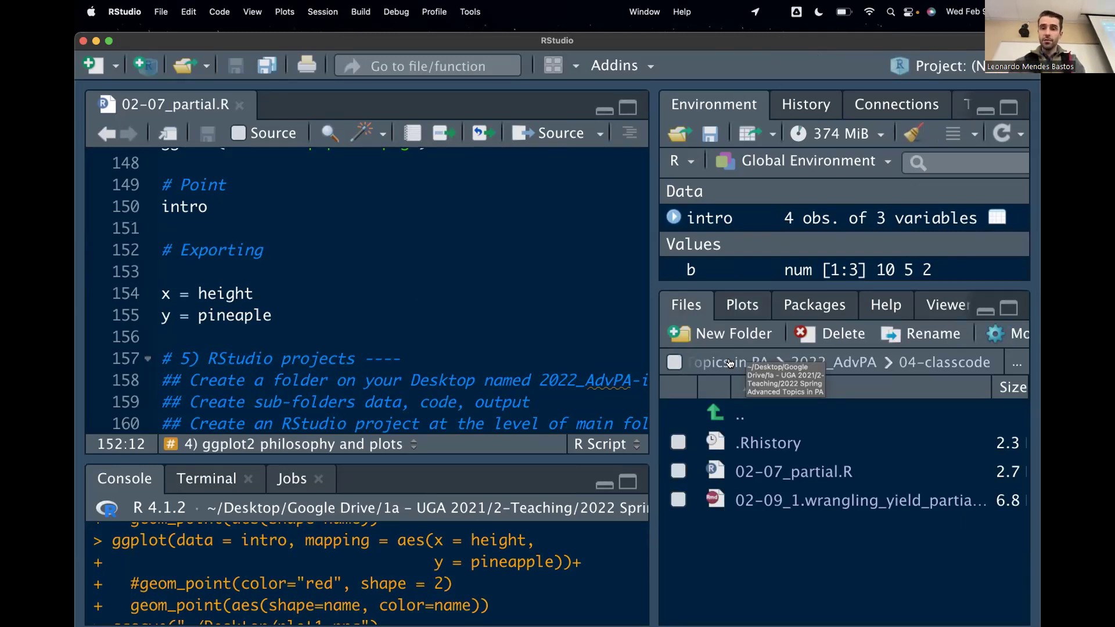
key("Down")
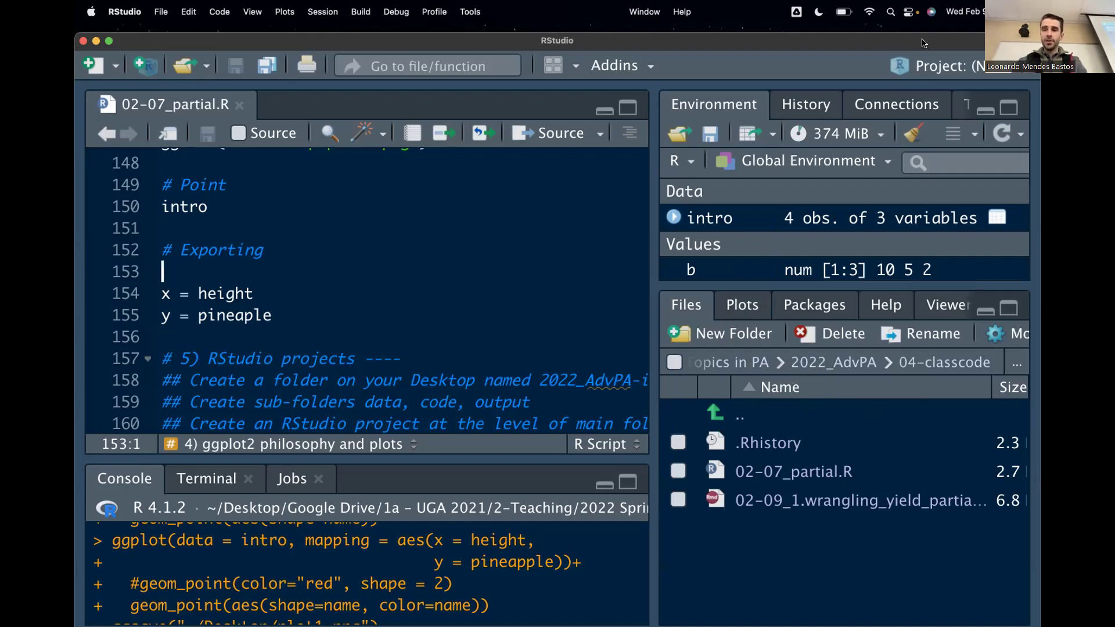
Start a new project based on an existing directory, saving the current workspace image first
left_click(948, 75)
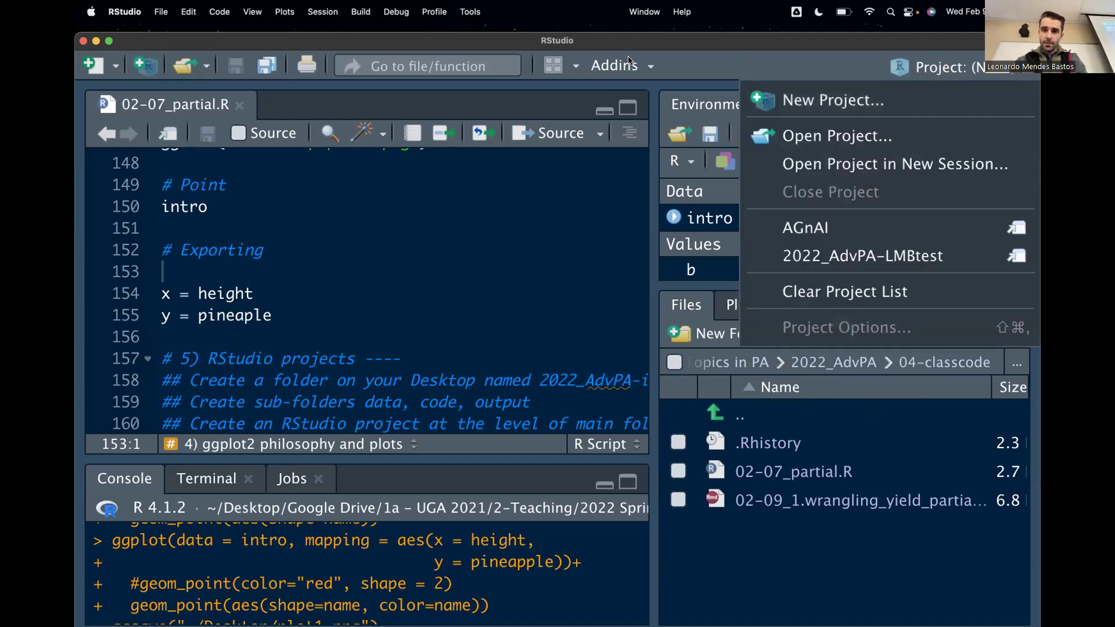
left_click(867, 103)
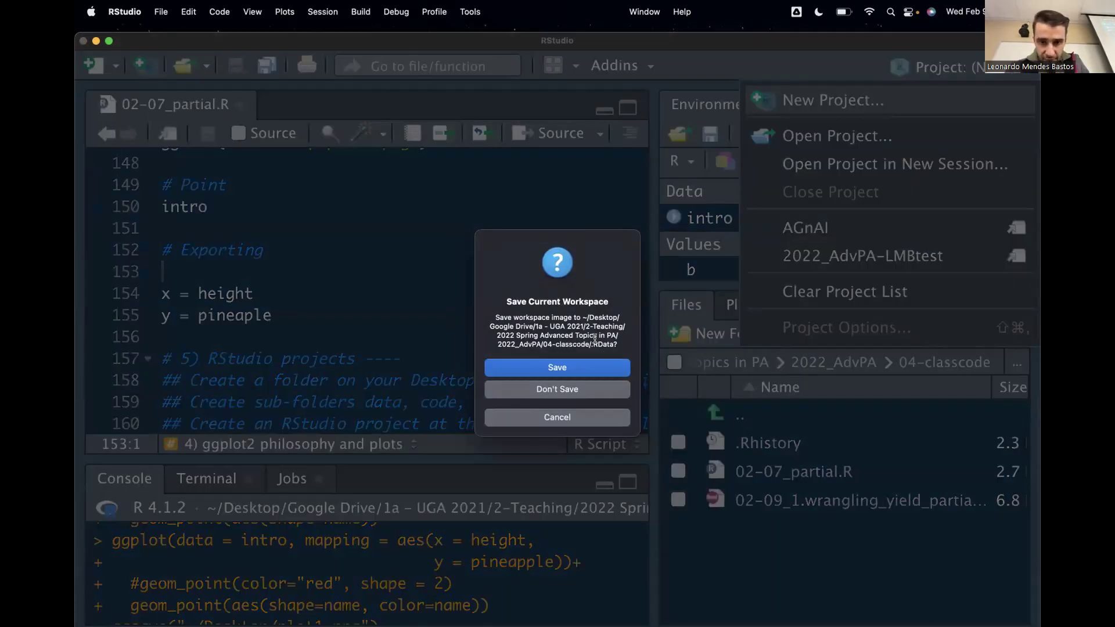
left_click(560, 367)
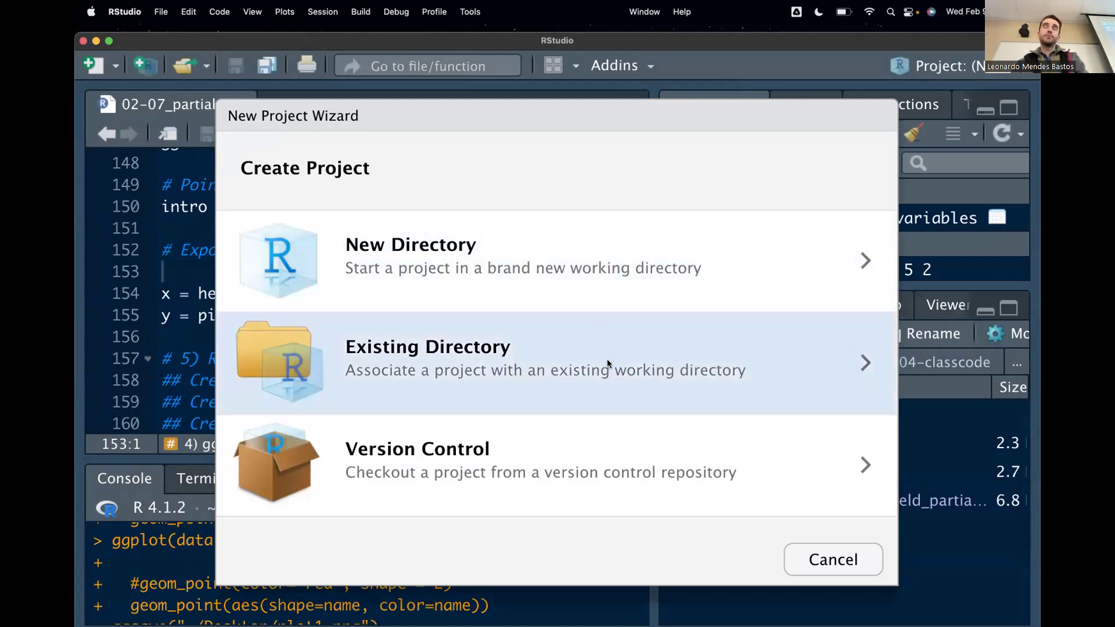
left_click(635, 359)
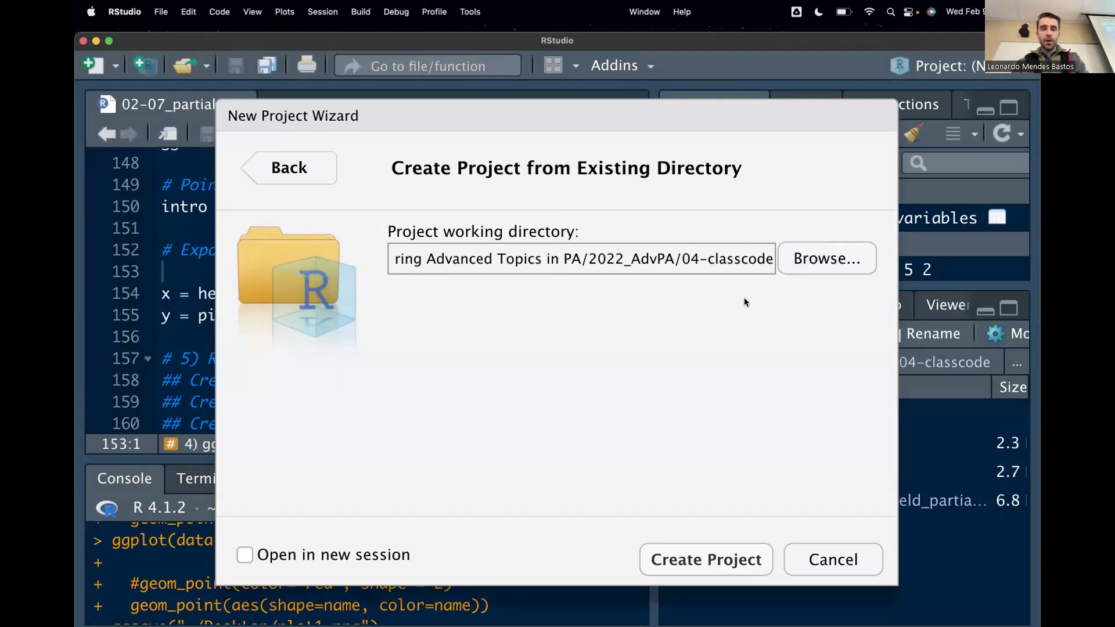
left_click(830, 259)
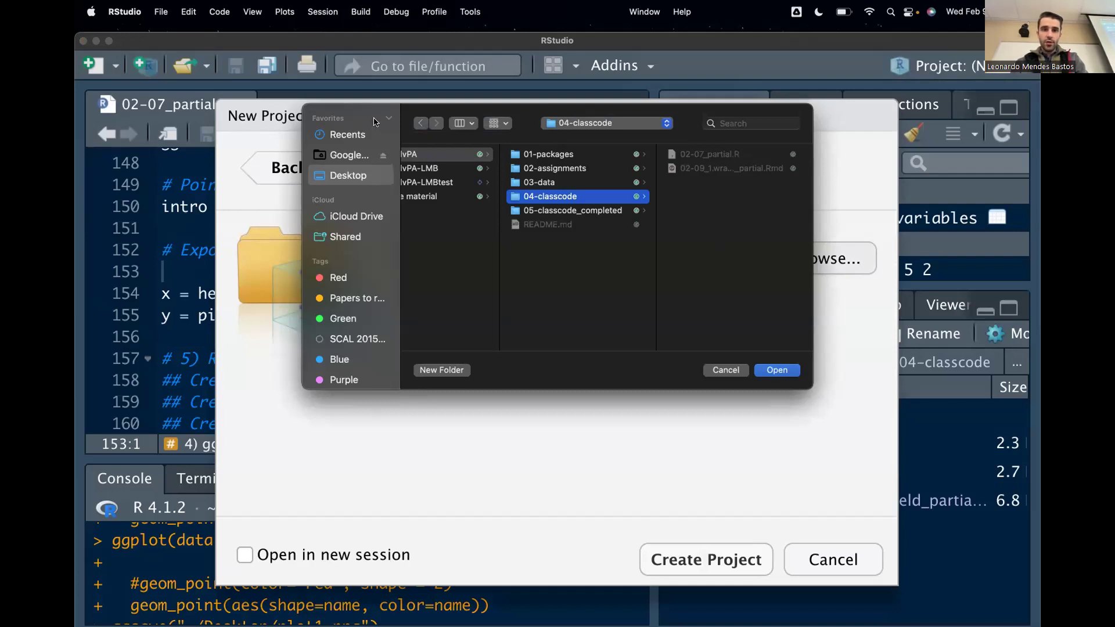
left_click(379, 209)
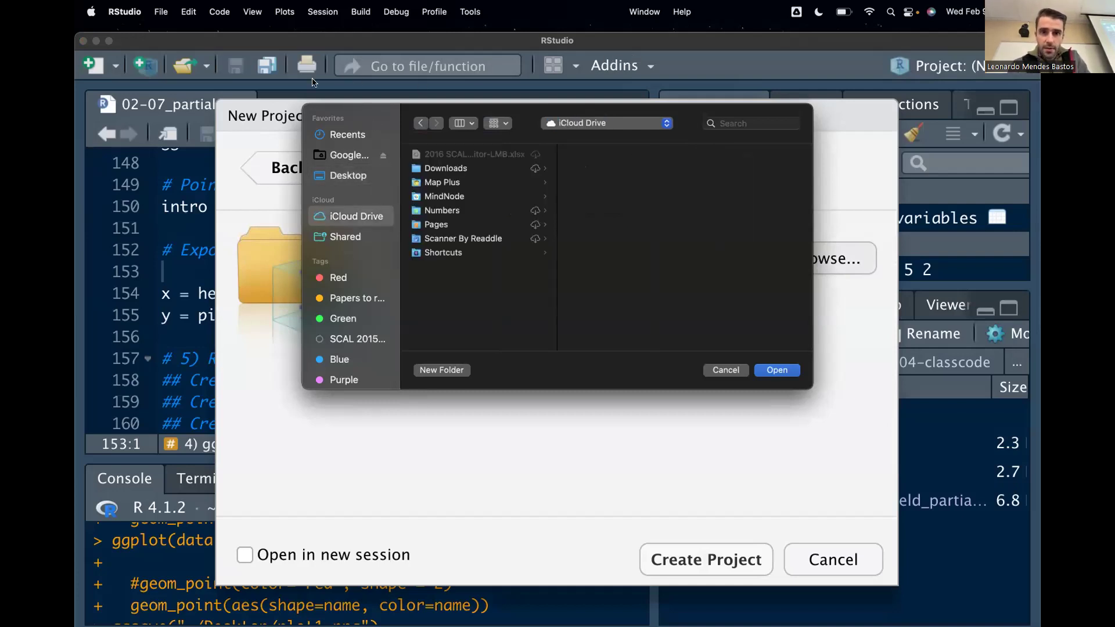
left_click(343, 160)
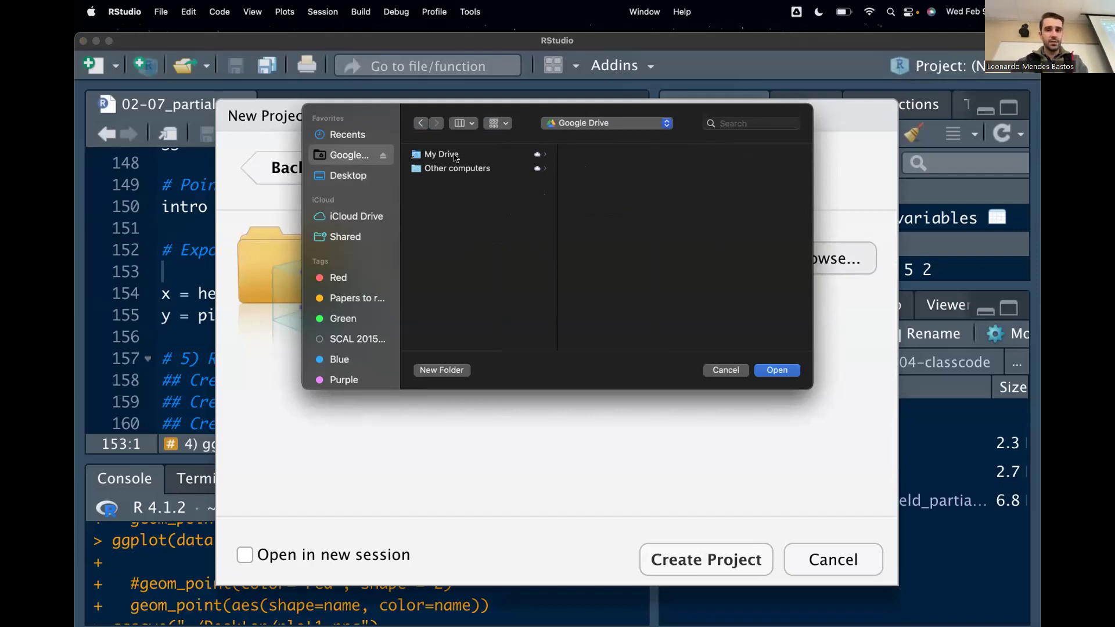
key("Escape")
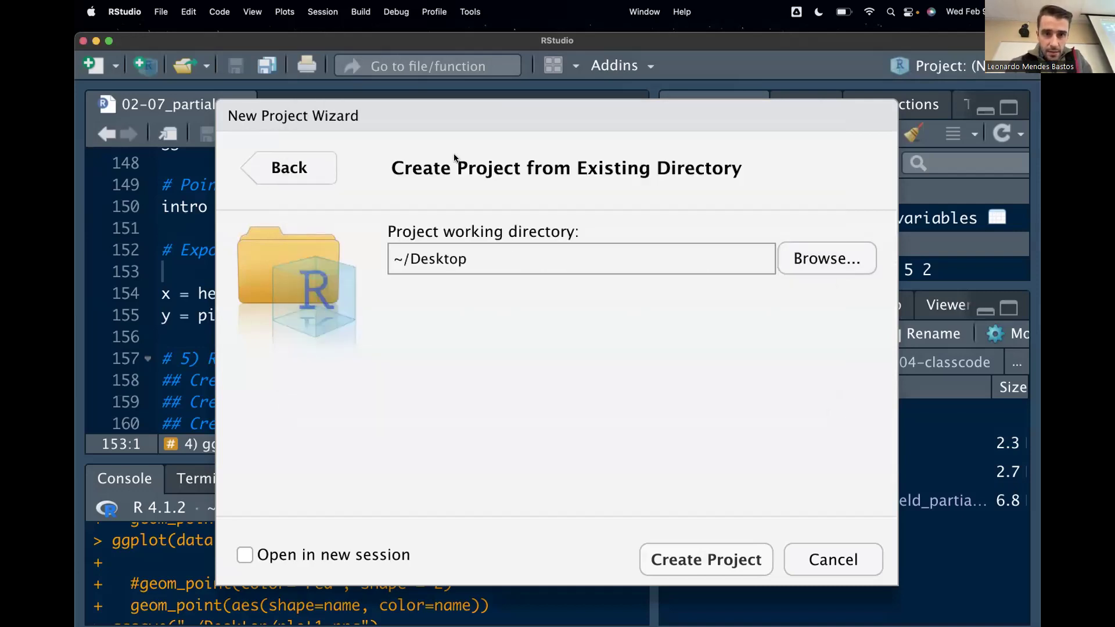
left_click(813, 258)
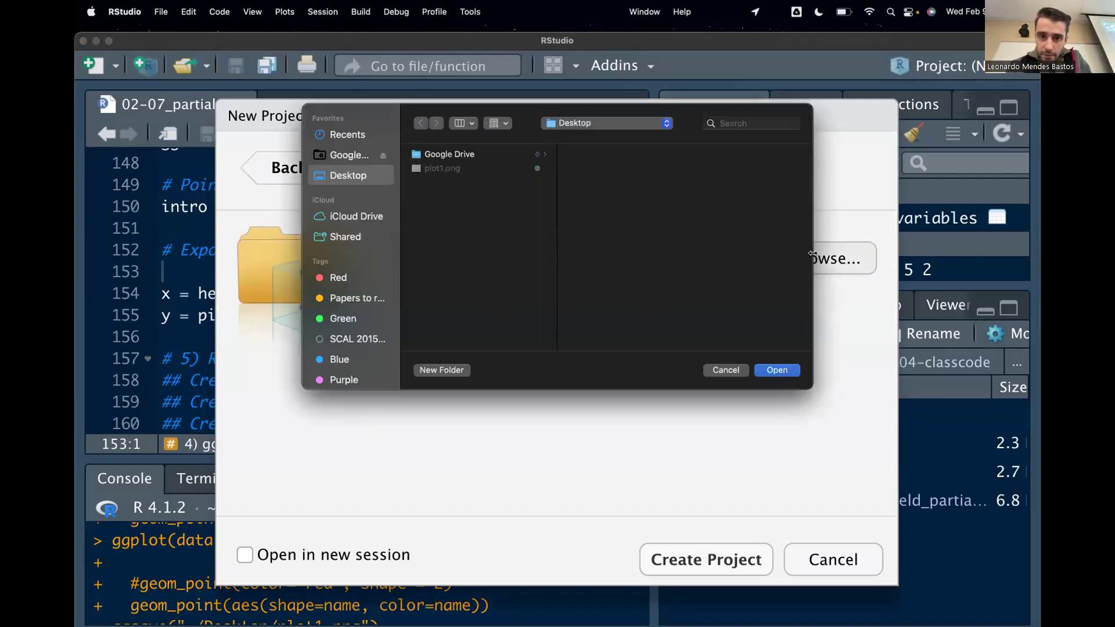
left_click(347, 155)
left_click(439, 154)
key("Escape")
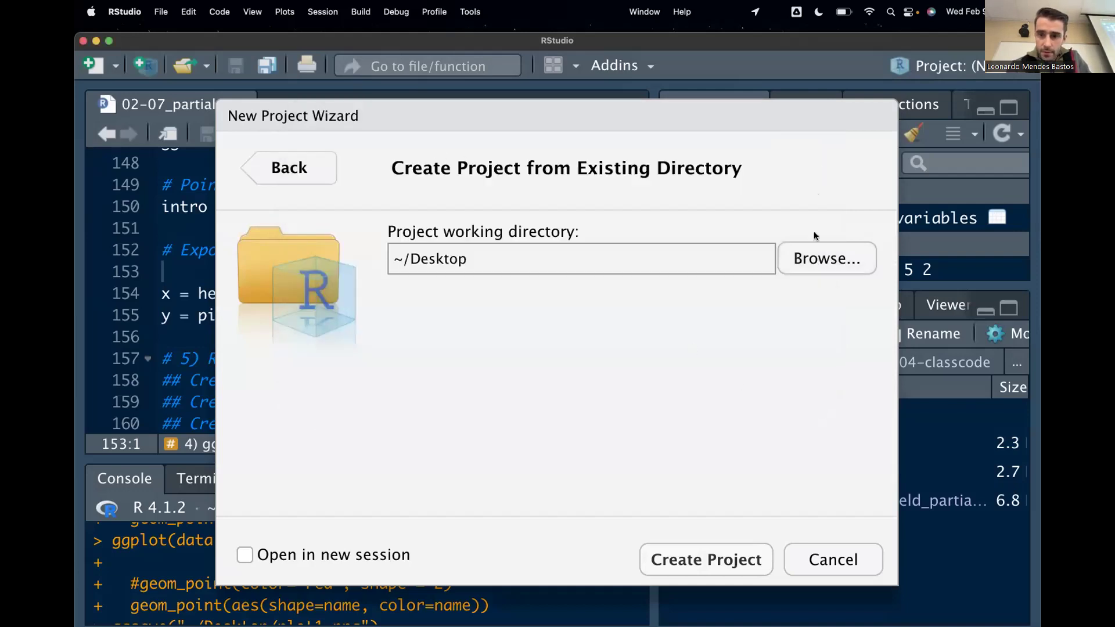
left_click(818, 256)
double_click(452, 154)
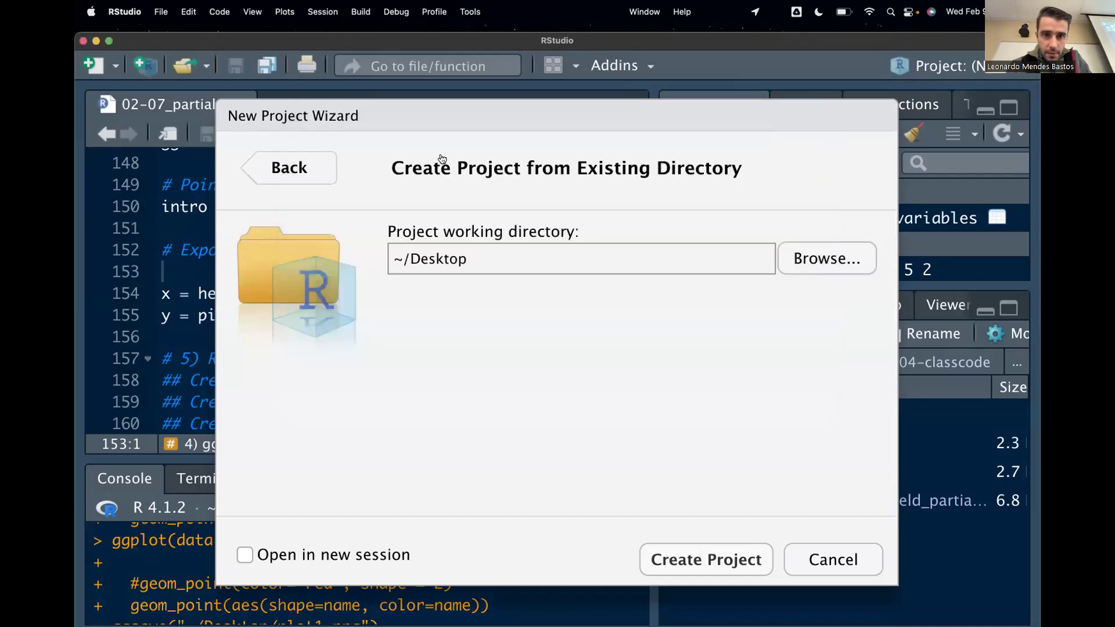
Choose 2022_AdvPA-LMB under 1a - UGA 2021, 2-Teaching, 2022 Spring Advanced Topics in PA as the working directory and create the project
left_click(811, 258)
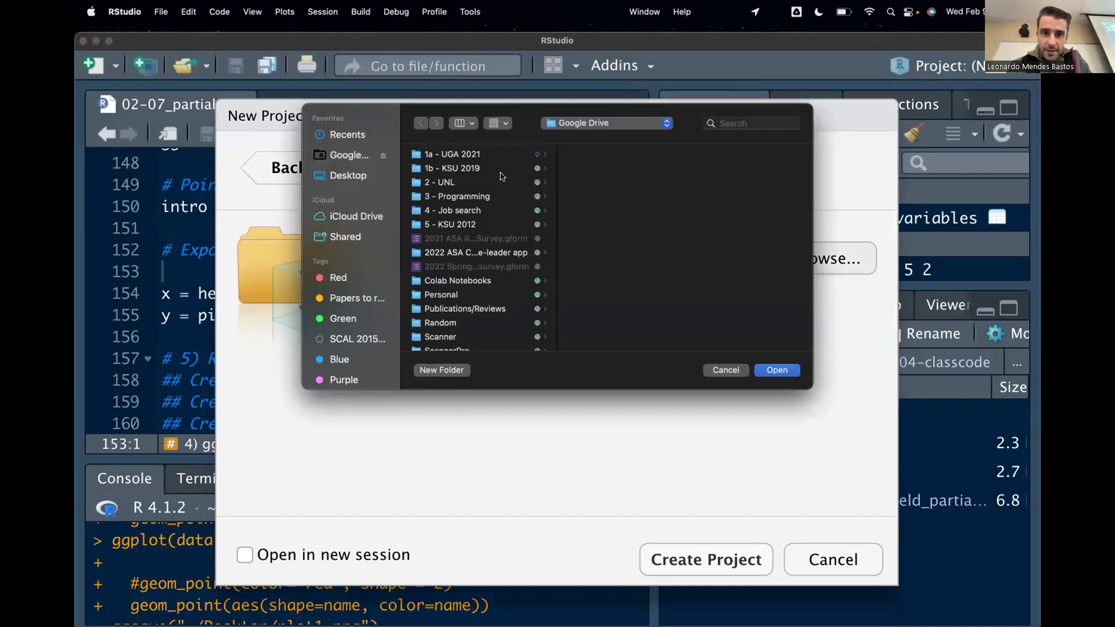
left_click(457, 155)
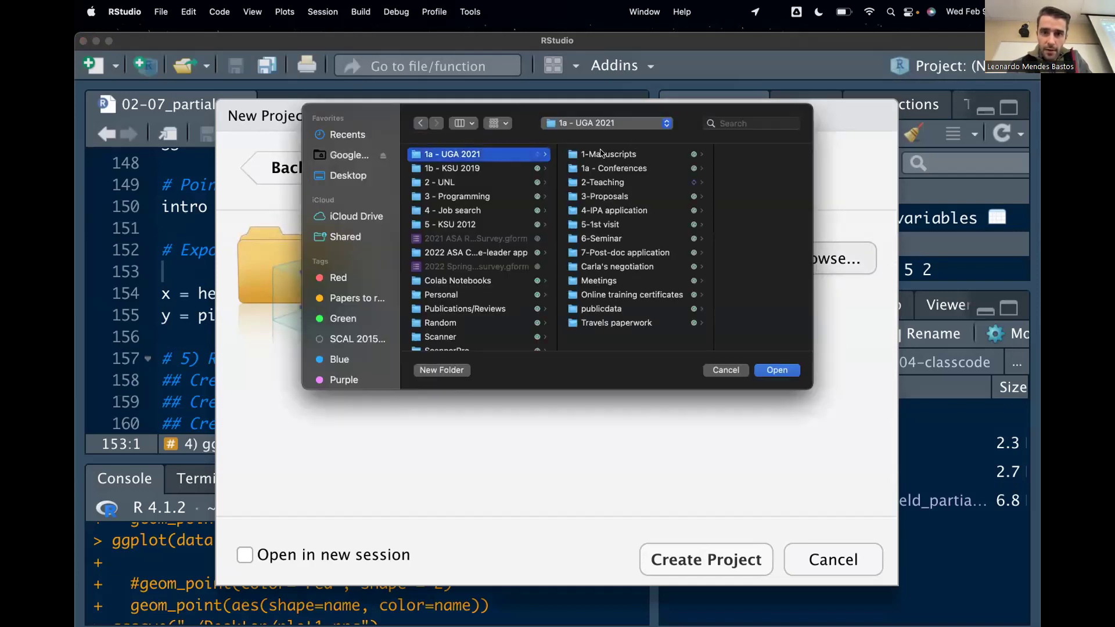
left_click(608, 183)
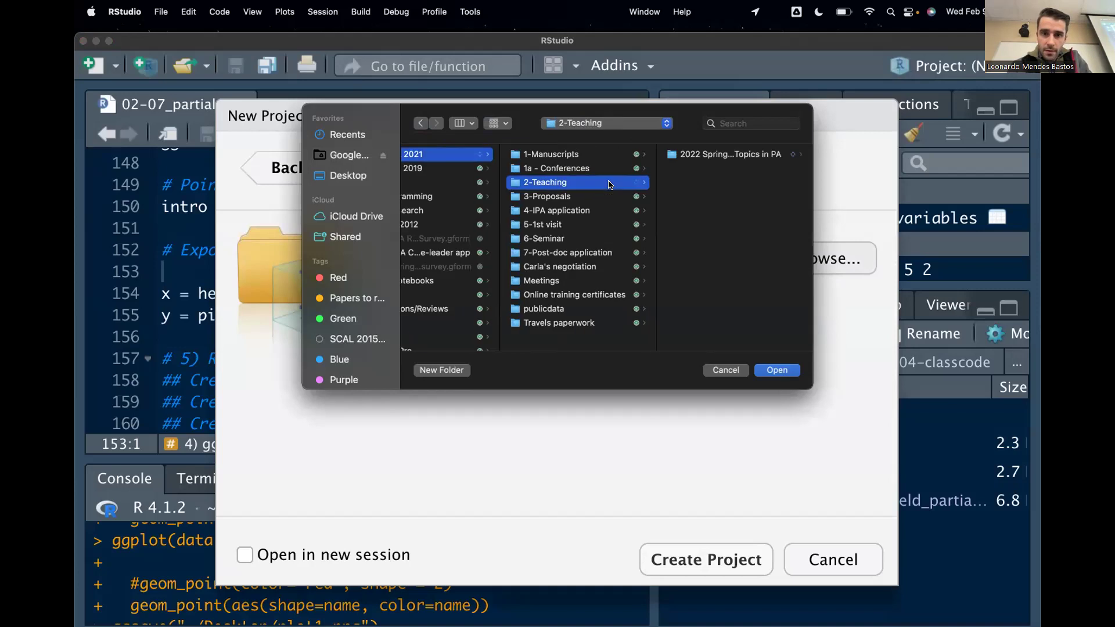
left_click(726, 156)
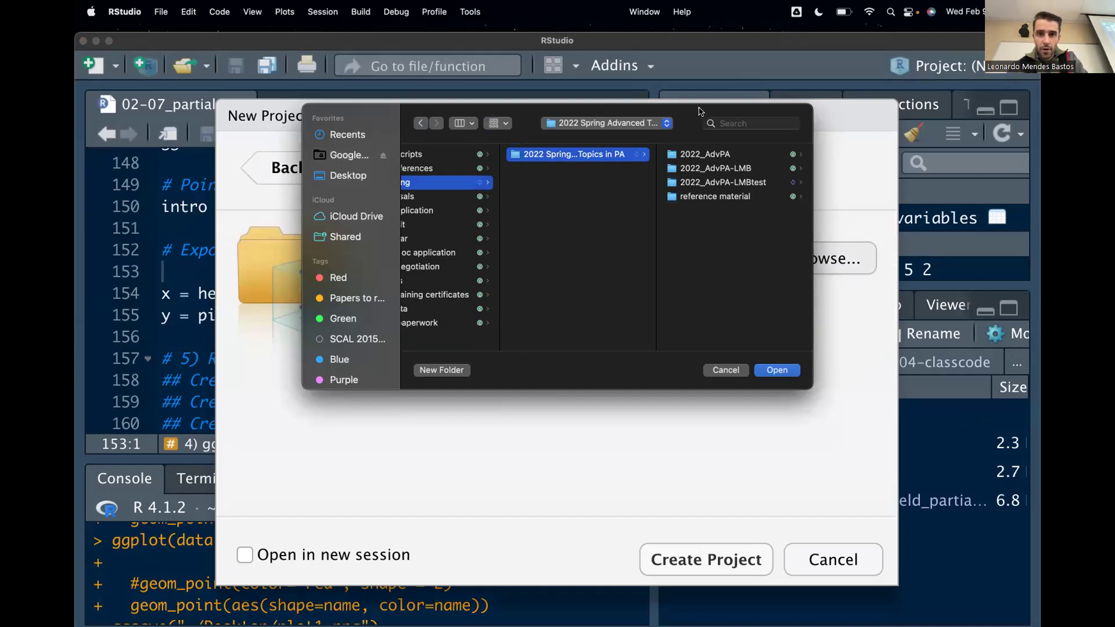
left_click(731, 167)
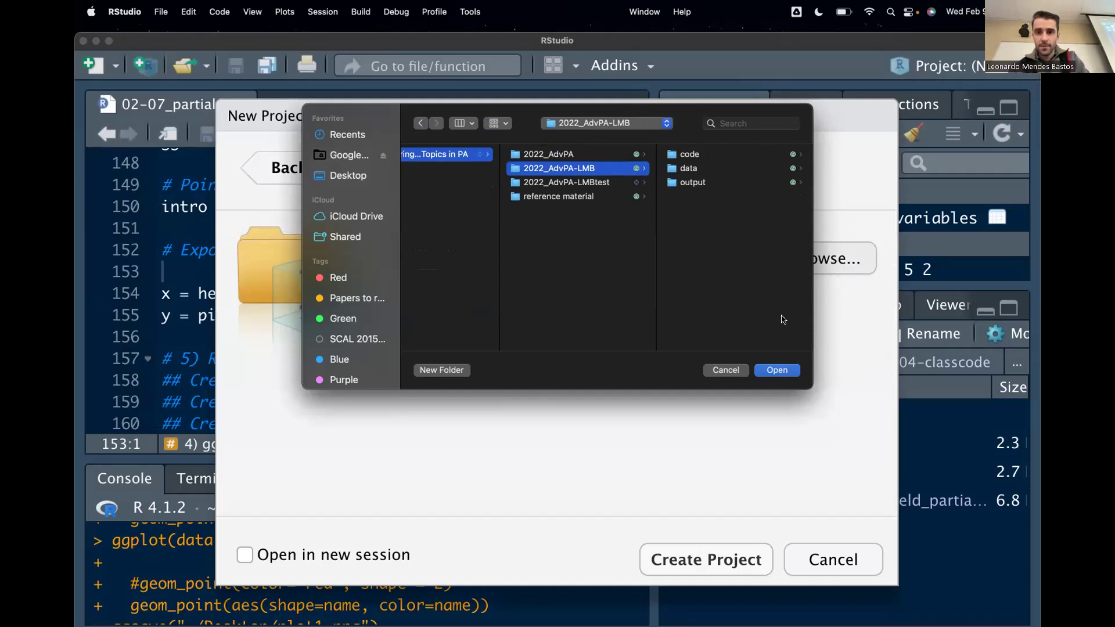
left_click(776, 369)
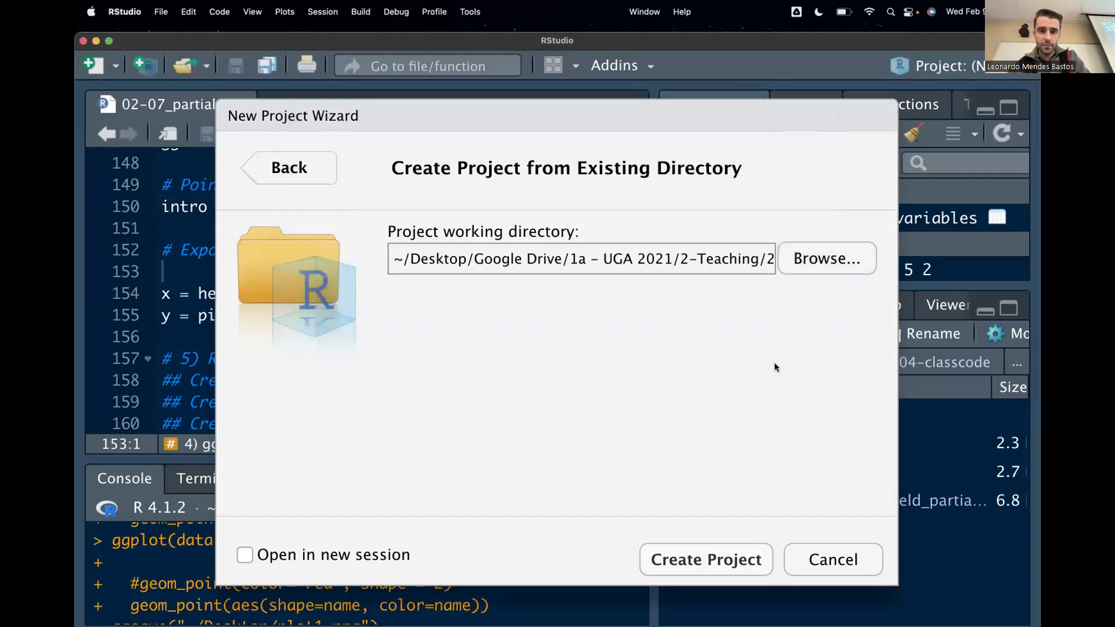
left_click(694, 560)
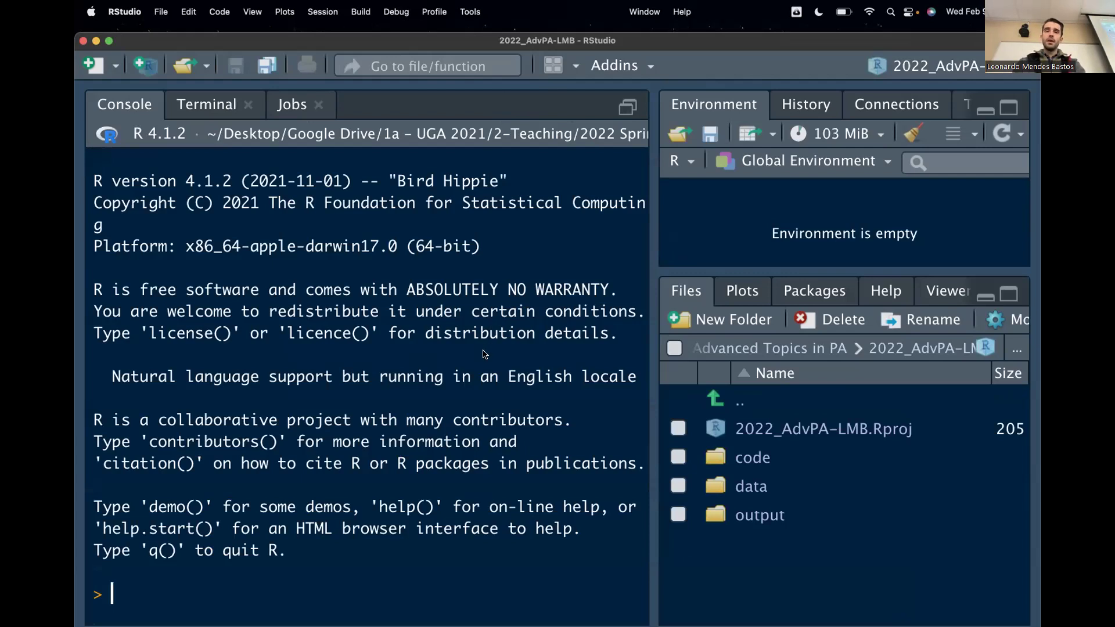
Switch to Finder and select the 2022_AdvPA-LMB.Rproj file in the 2022_AdvPA-LMB folder
key("ctrl+Up")
left_click(508, 74)
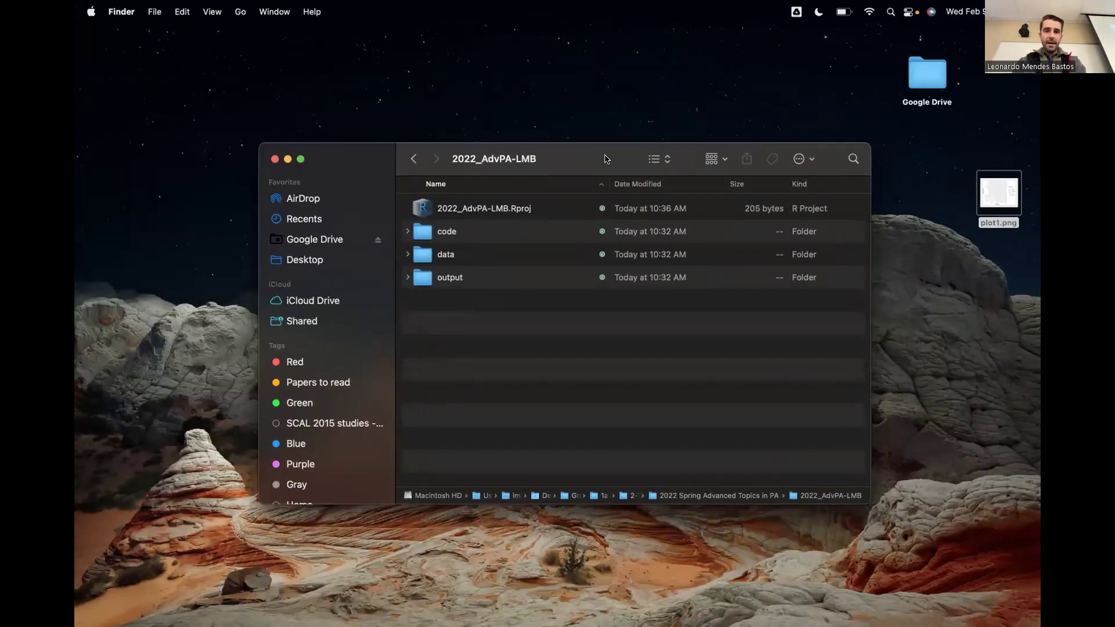
left_click(502, 209)
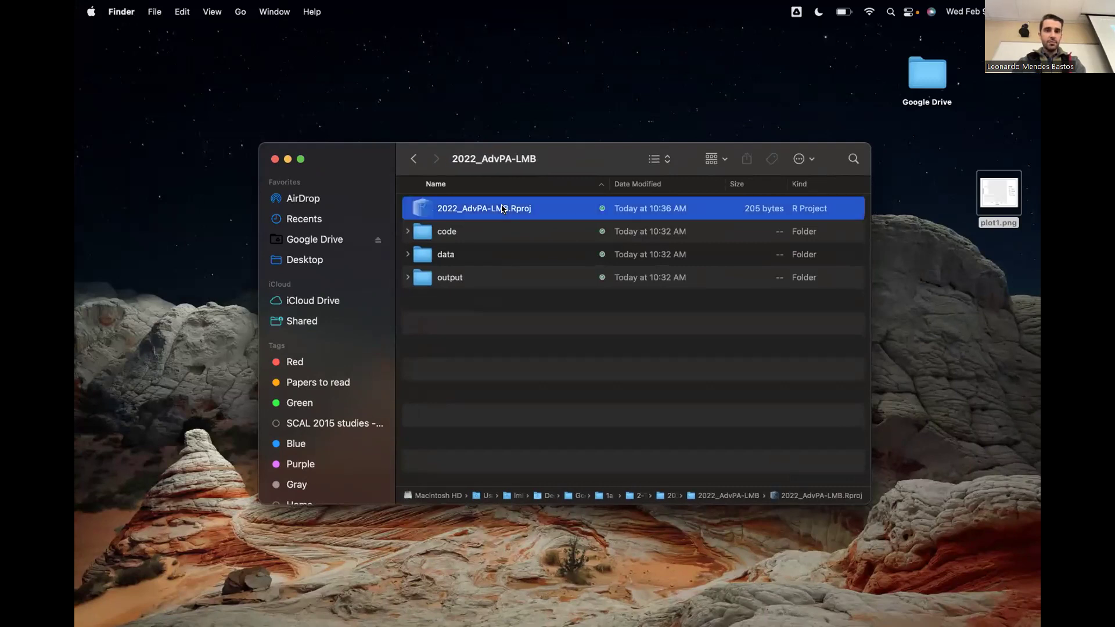
Look over the project file and the code, data and output folders inside 2022_AdvPA-LMB
left_click(528, 304)
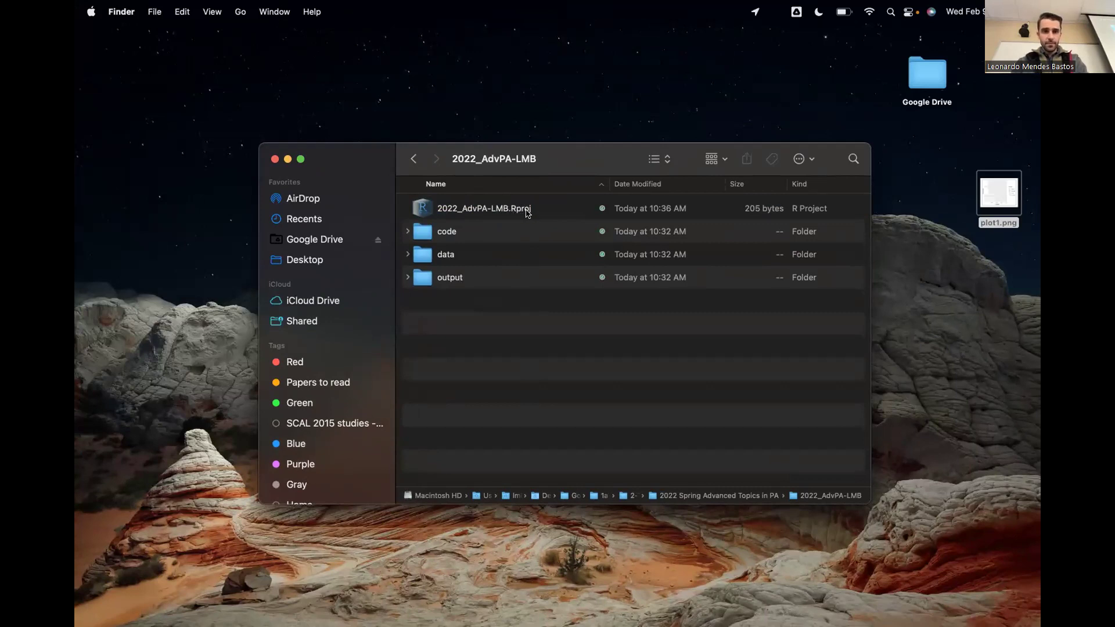
left_click(475, 206)
left_click(476, 231)
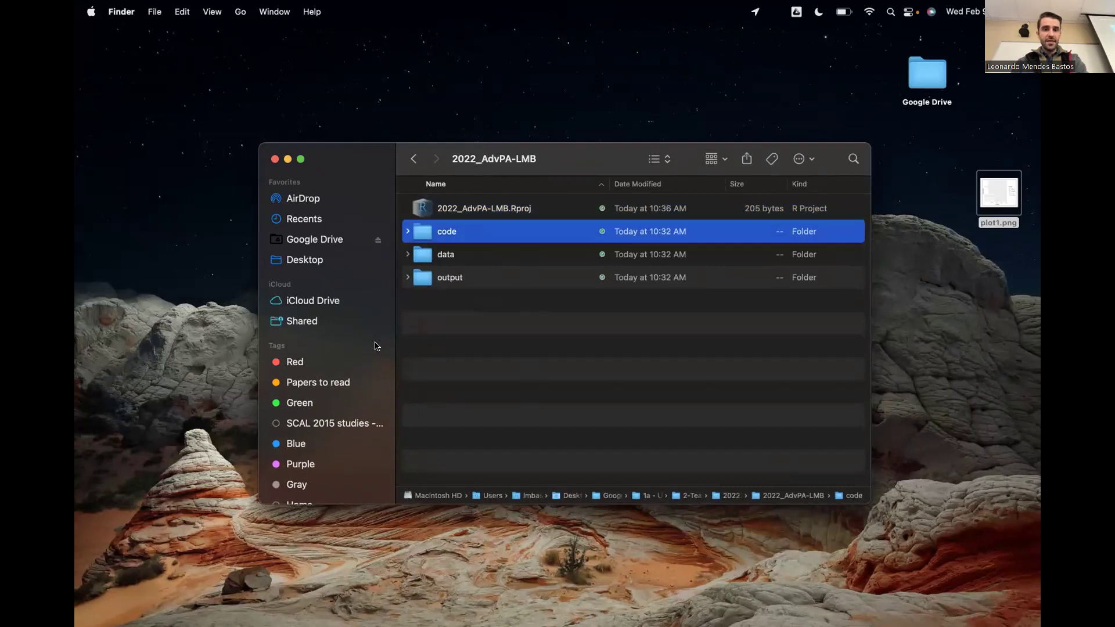
left_click(471, 256)
left_click(472, 278)
left_click(490, 338)
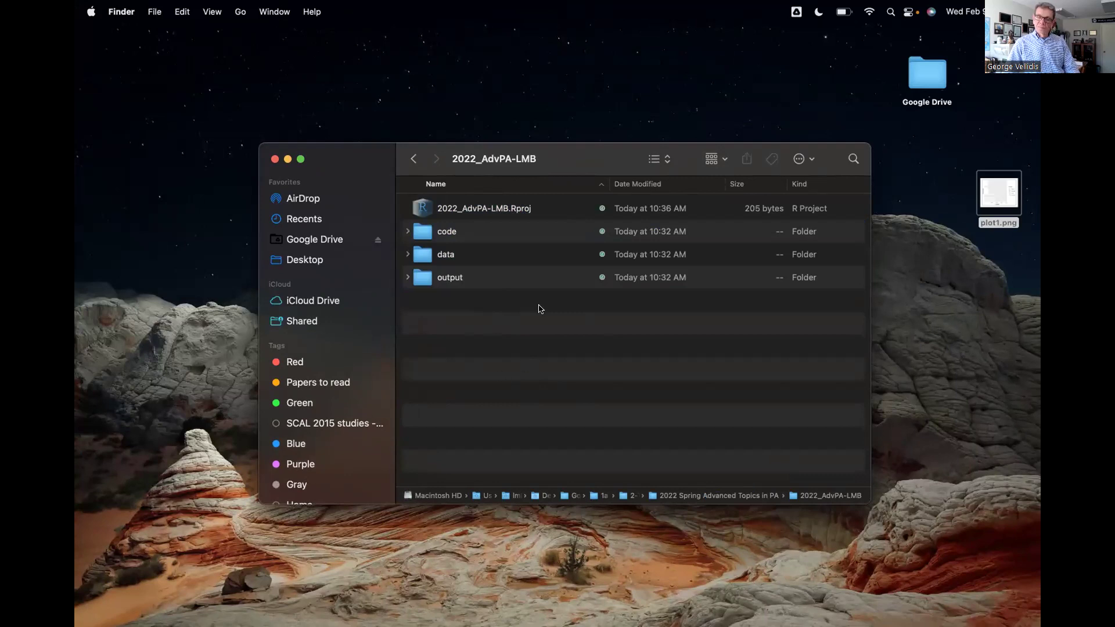
Switch to RStudio, open the AGnAI project in a separate session and place its window over the current one
key("ctrl+Right")
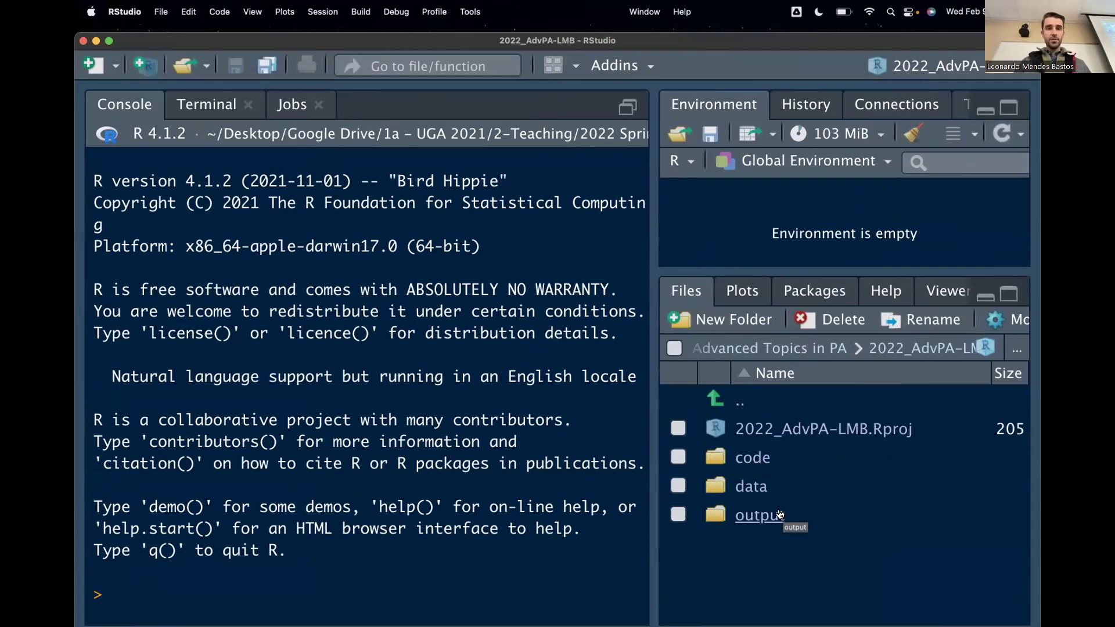
left_click(931, 68)
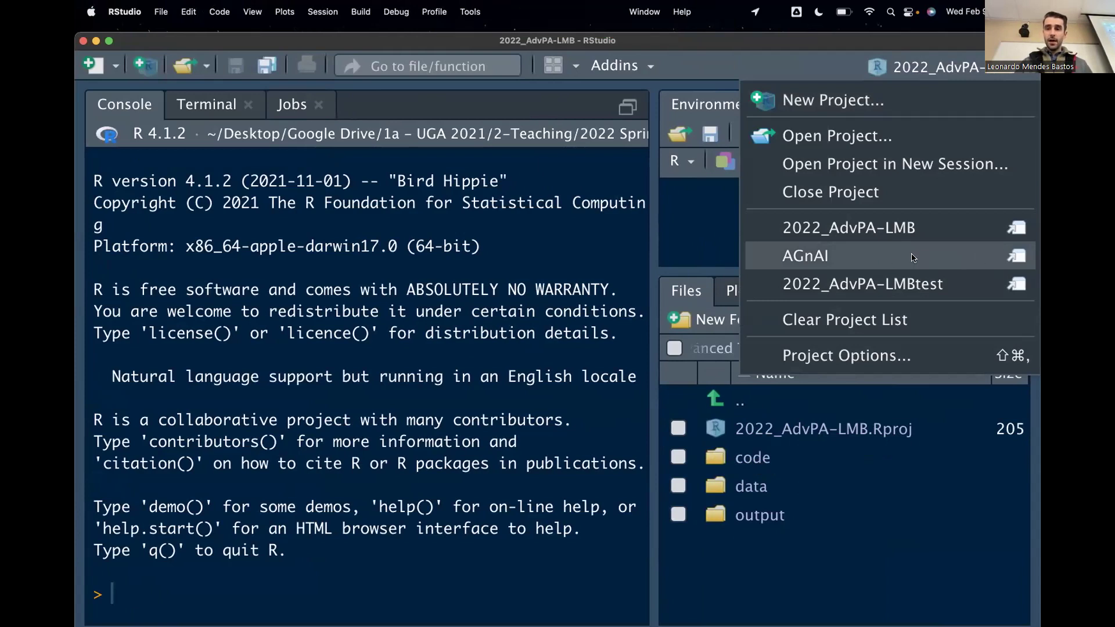
left_click(1015, 256)
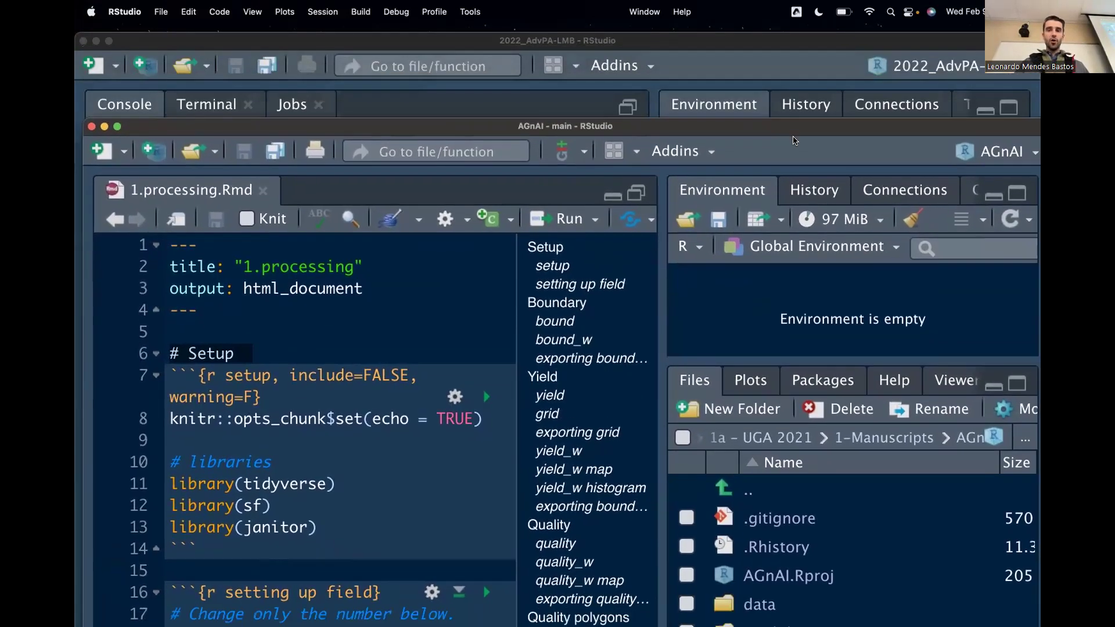
left_click_drag(796, 126, 788, 60)
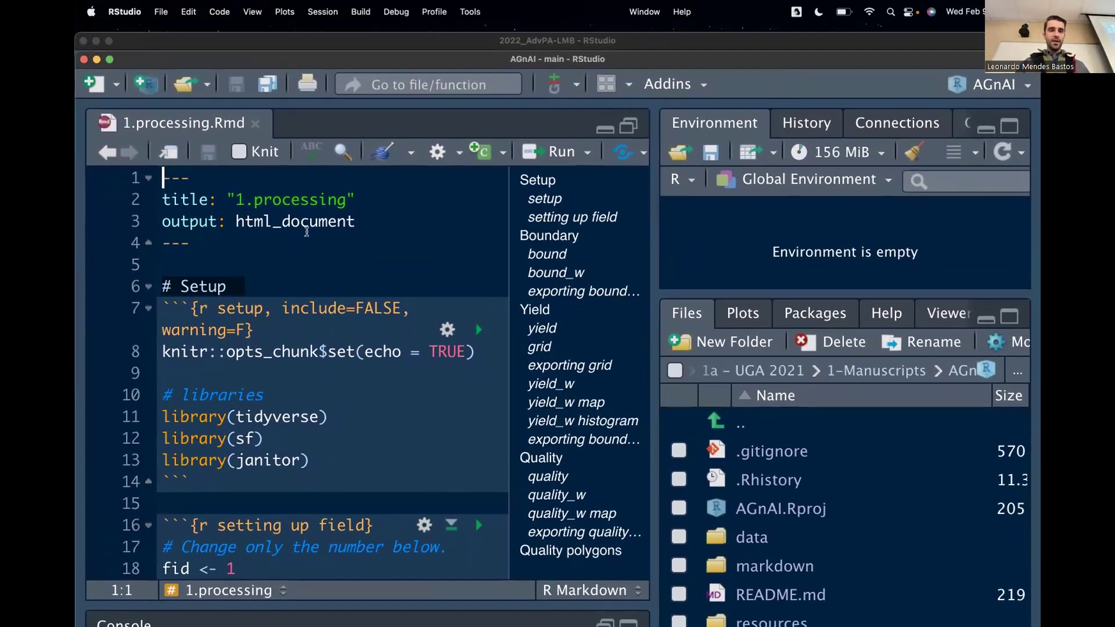
Widen the source editor showing 1.processing.Rmd in the AGnAI session and close that session's window
left_click(365, 352)
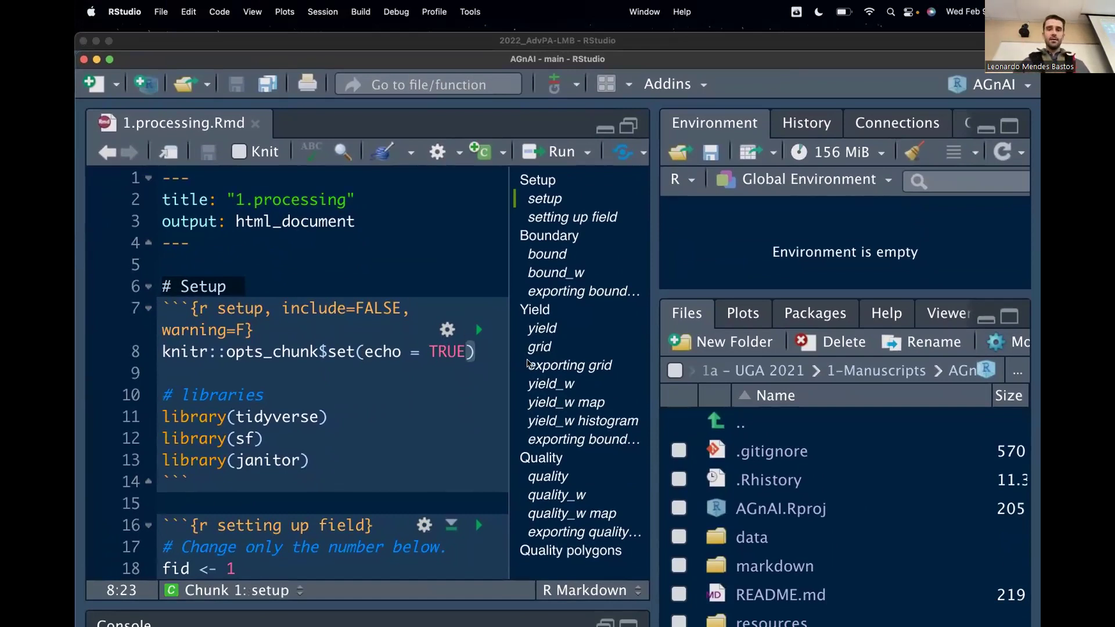
left_click_drag(655, 349, 690, 349)
key("Down")
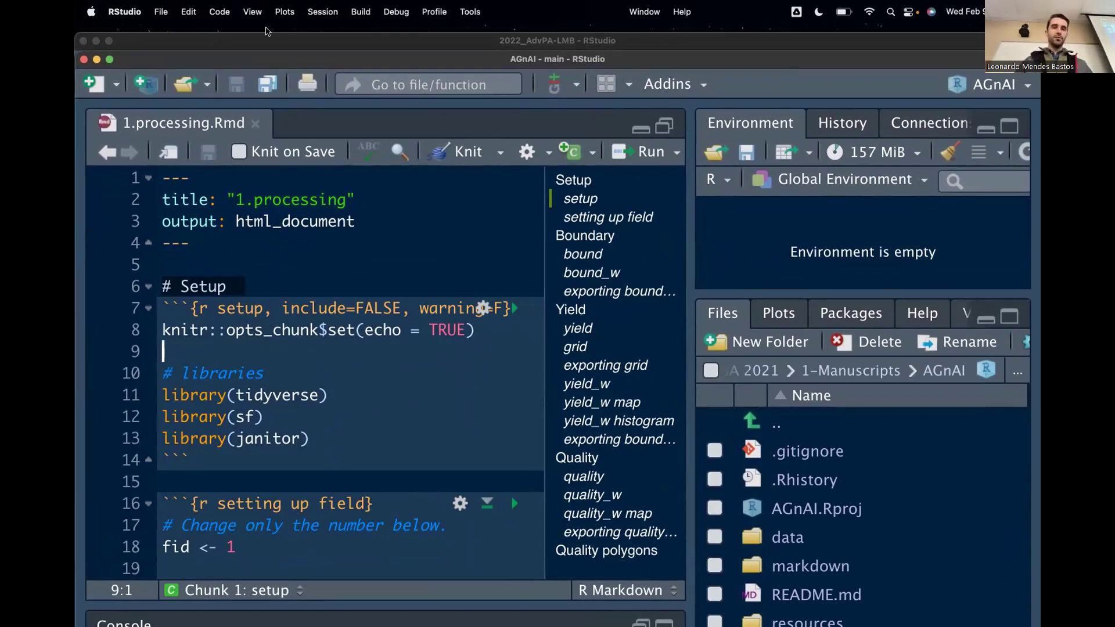
left_click(83, 60)
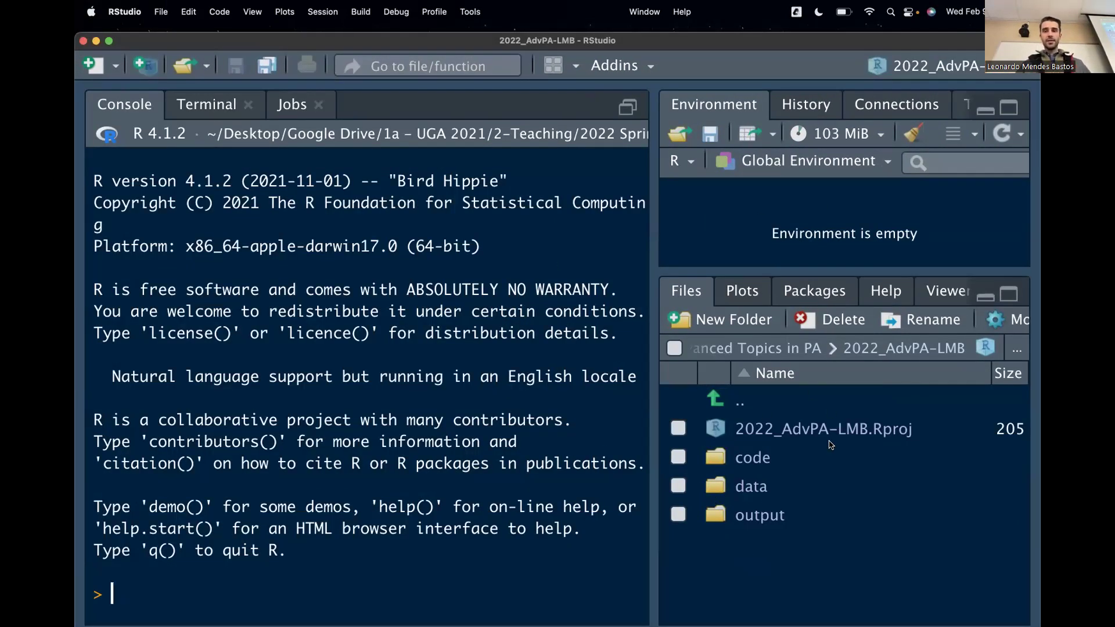
Return to the 2022_AdvPA-LMB session and slightly widen its Environment and Files panes
key("ctrl+Up")
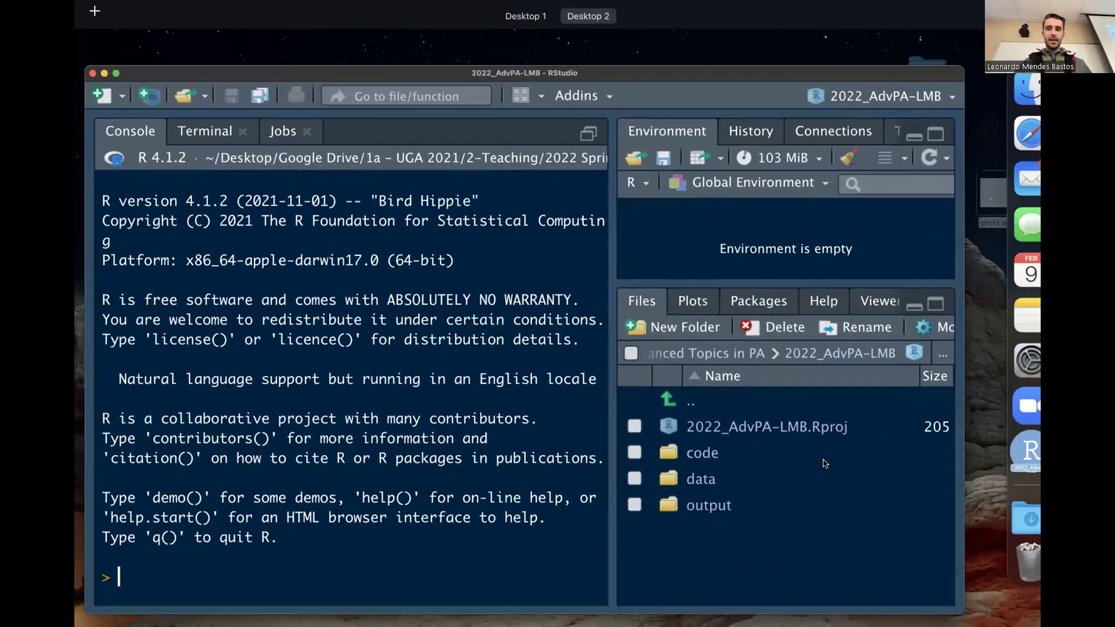
left_click(595, 75)
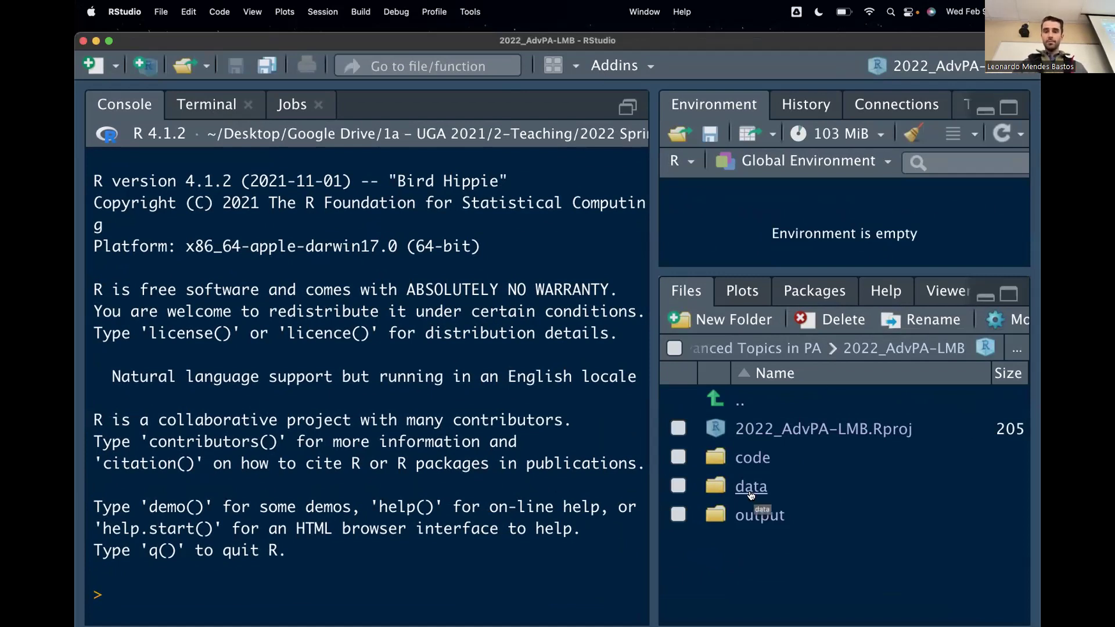
key("ctrl+Up")
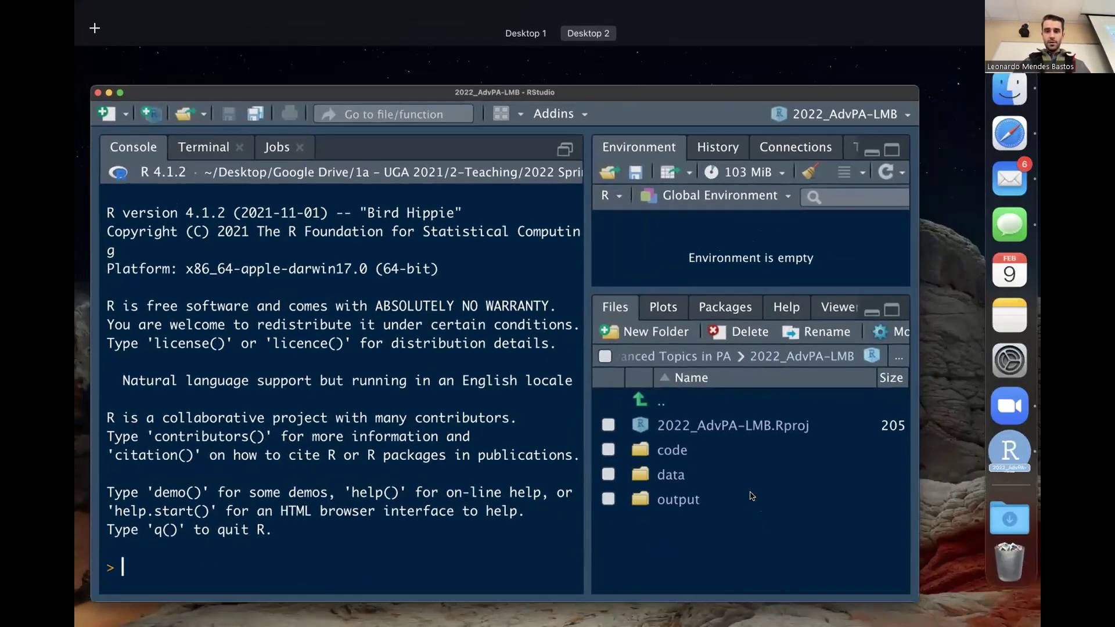
left_click(890, 334)
left_click_drag(654, 378, 636, 381)
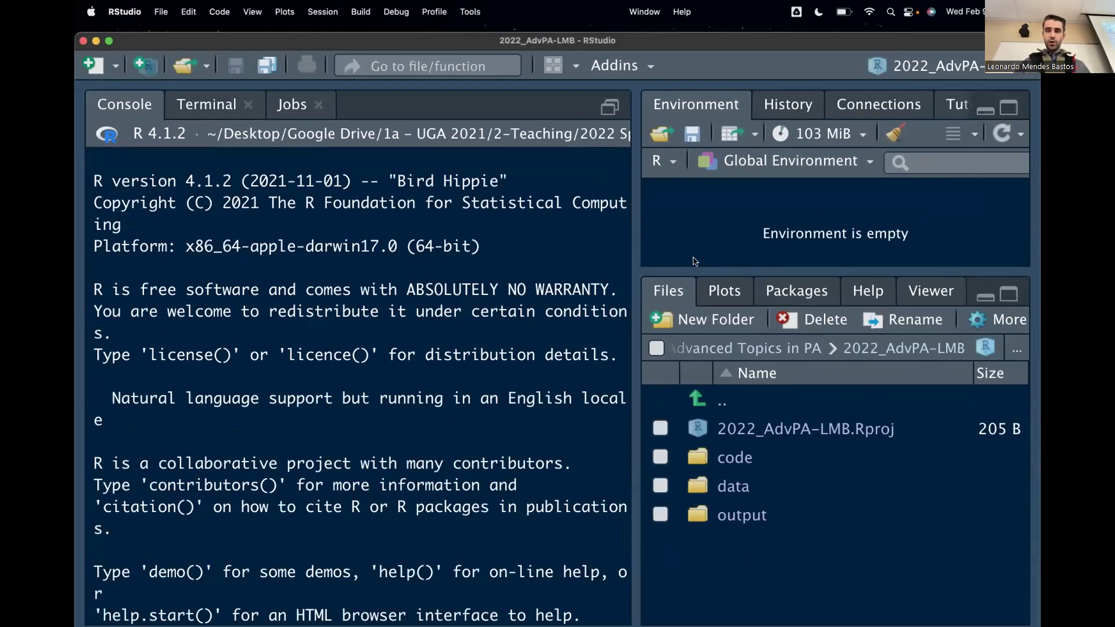
View the contents of the project's data folder within RStudio and return to the project's root directory
left_click(990, 349)
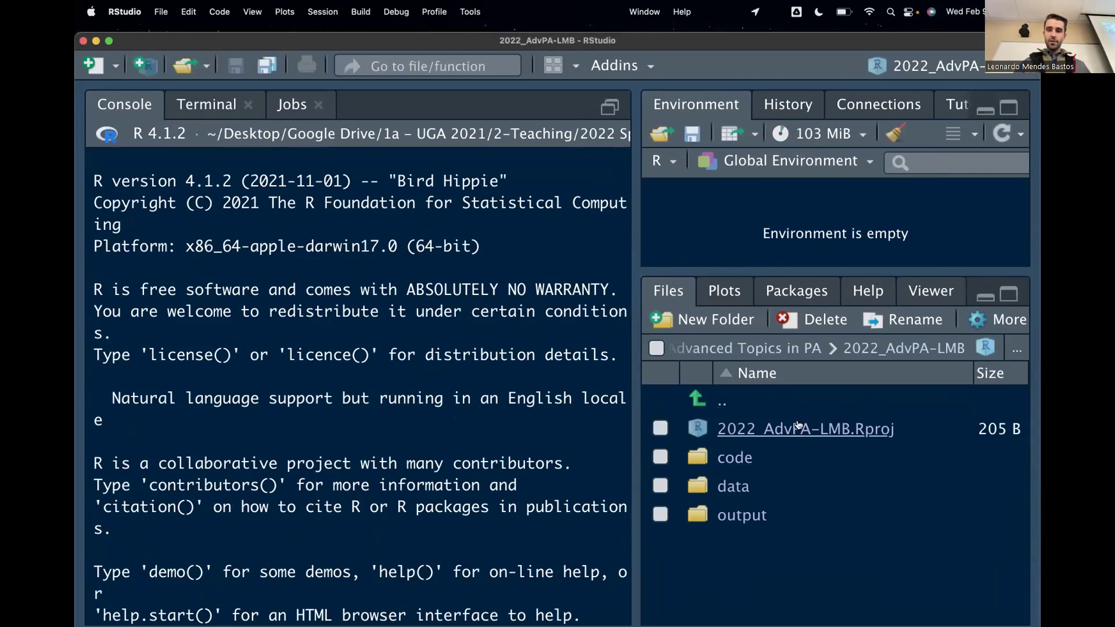
left_click(738, 485)
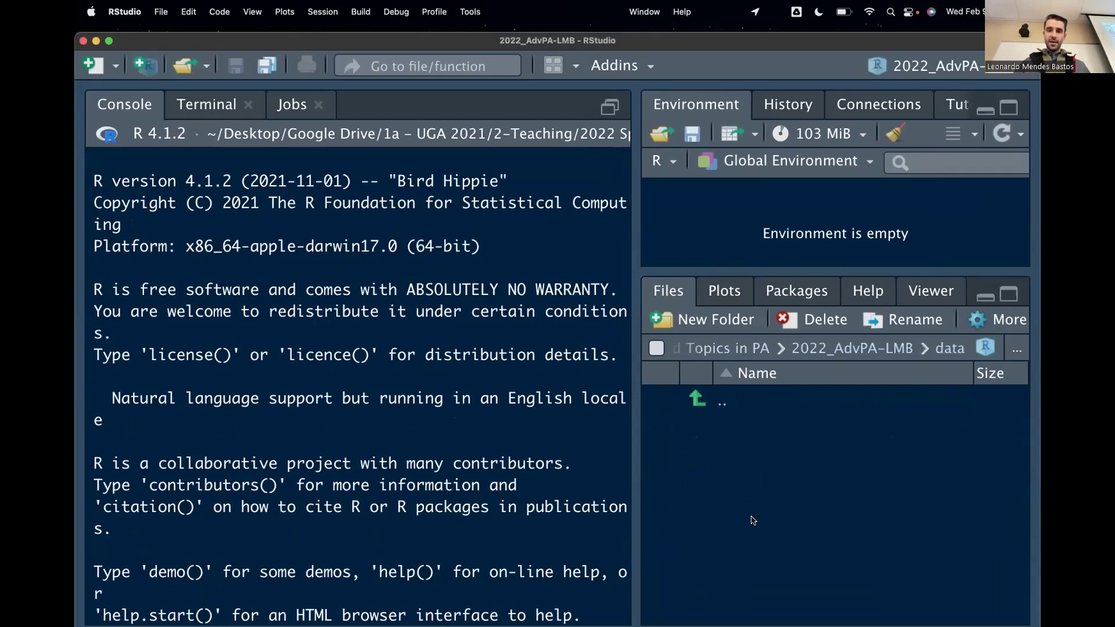
left_click(985, 347)
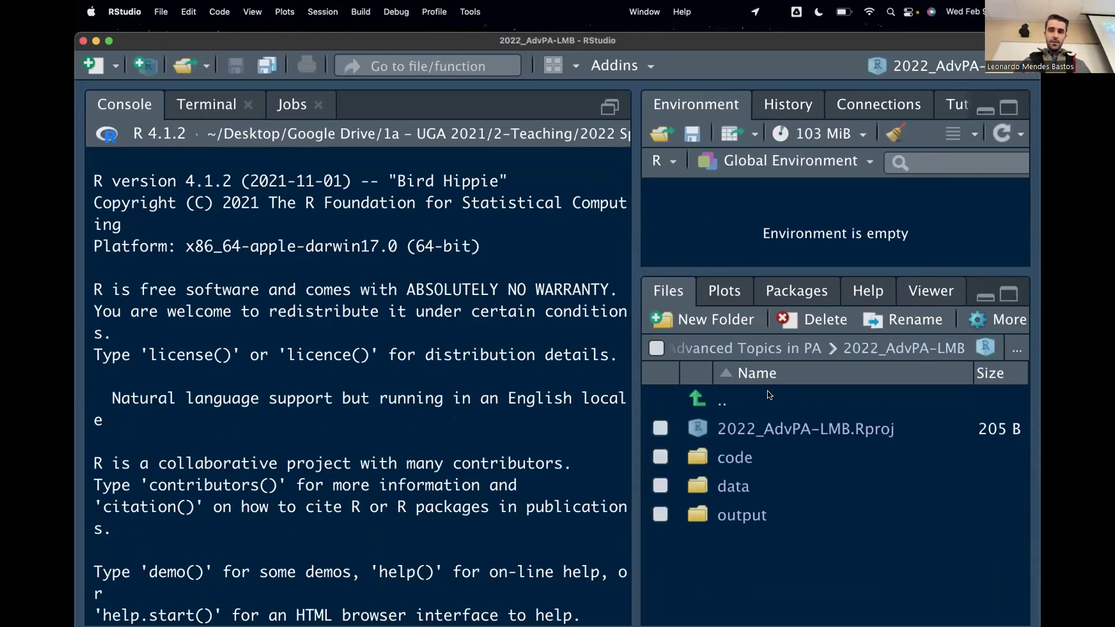
Show the project folder in a Finder window from RStudio and reposition that window on the desktop
left_click(989, 318)
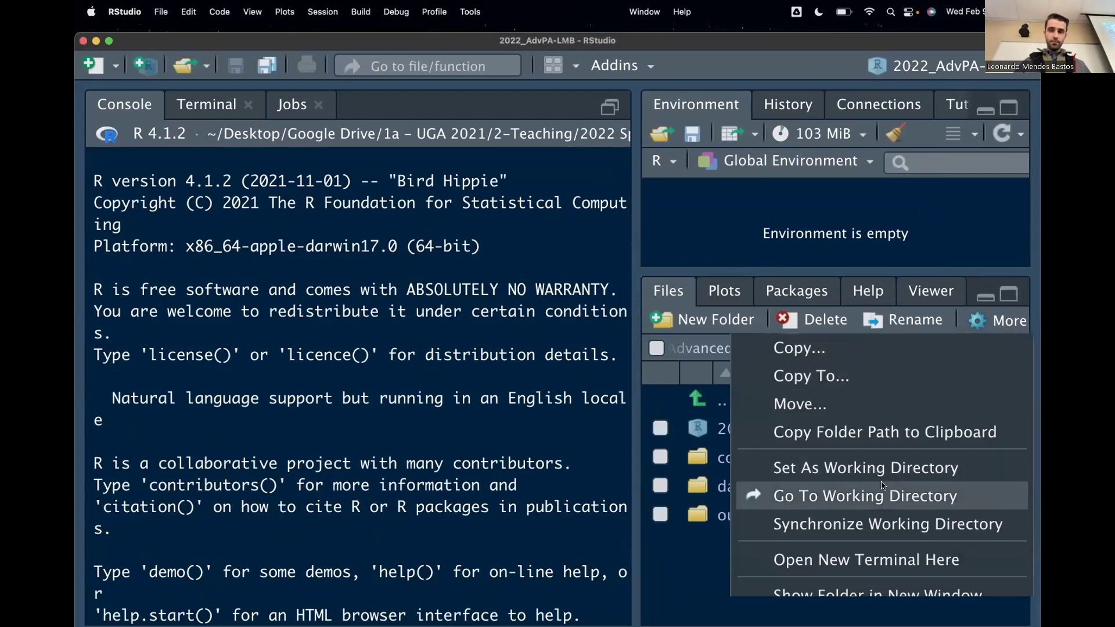
scroll(919, 505, "down", 2)
right_click(919, 506)
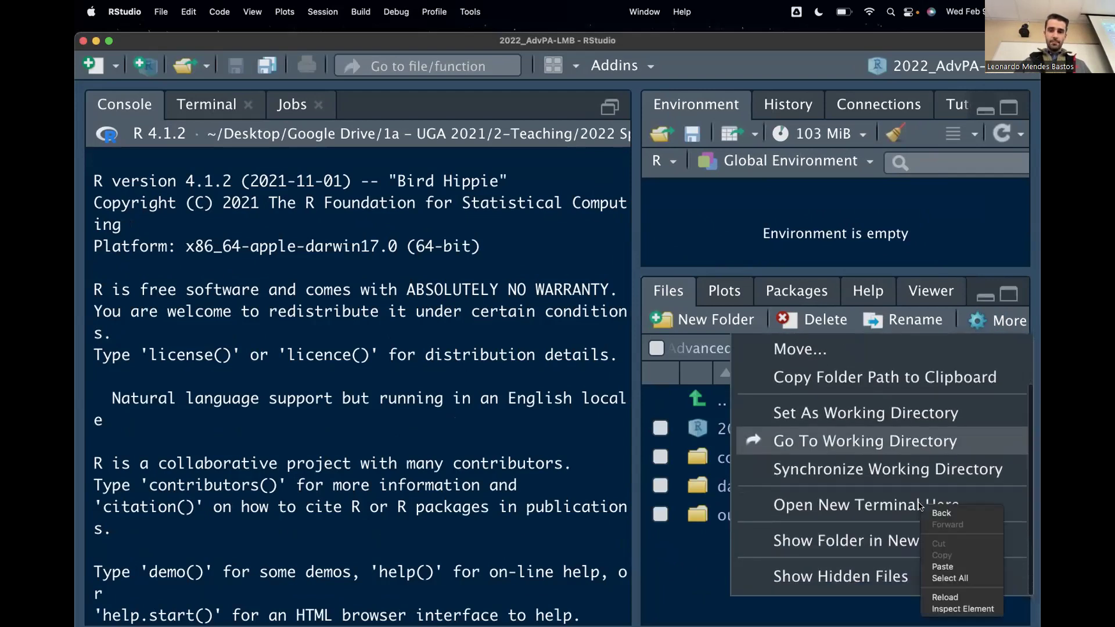
left_click(830, 540)
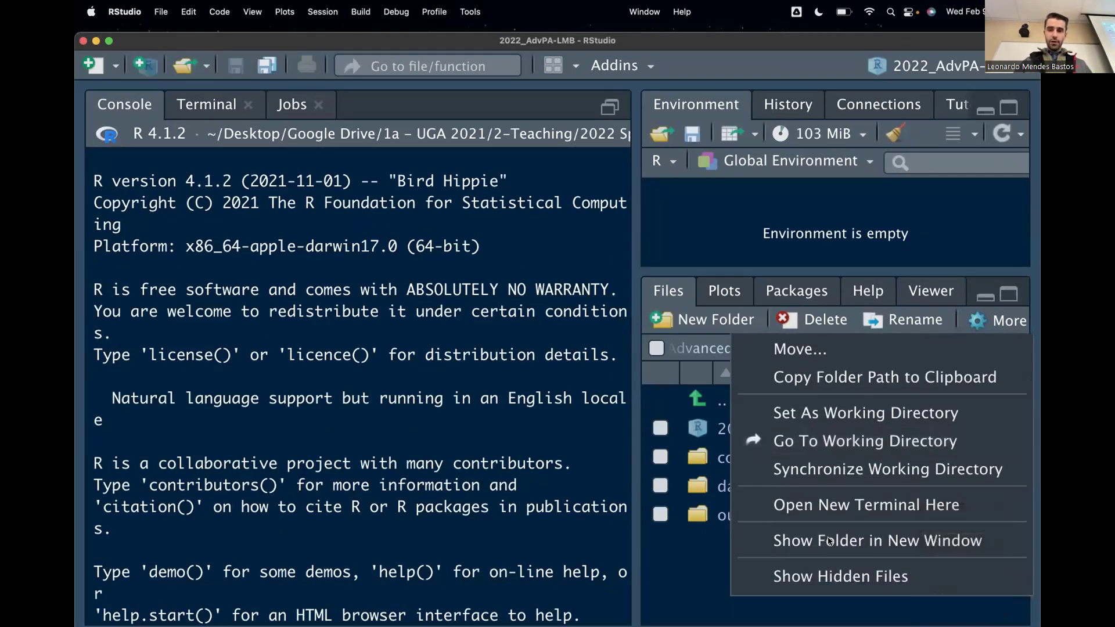
left_click(901, 541)
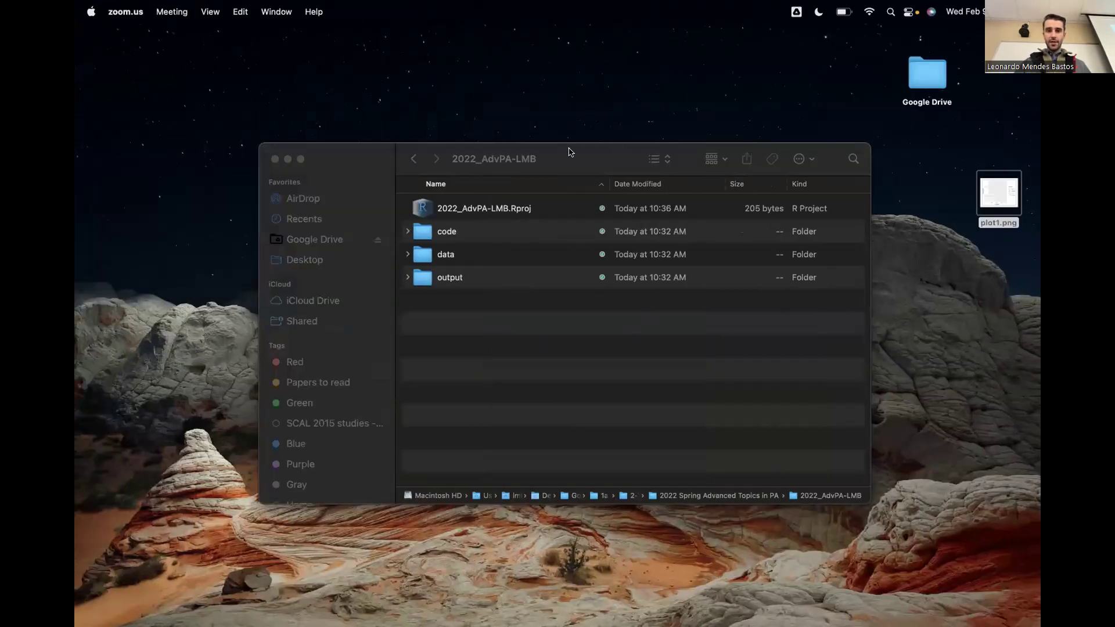
left_click_drag(568, 152, 619, 137)
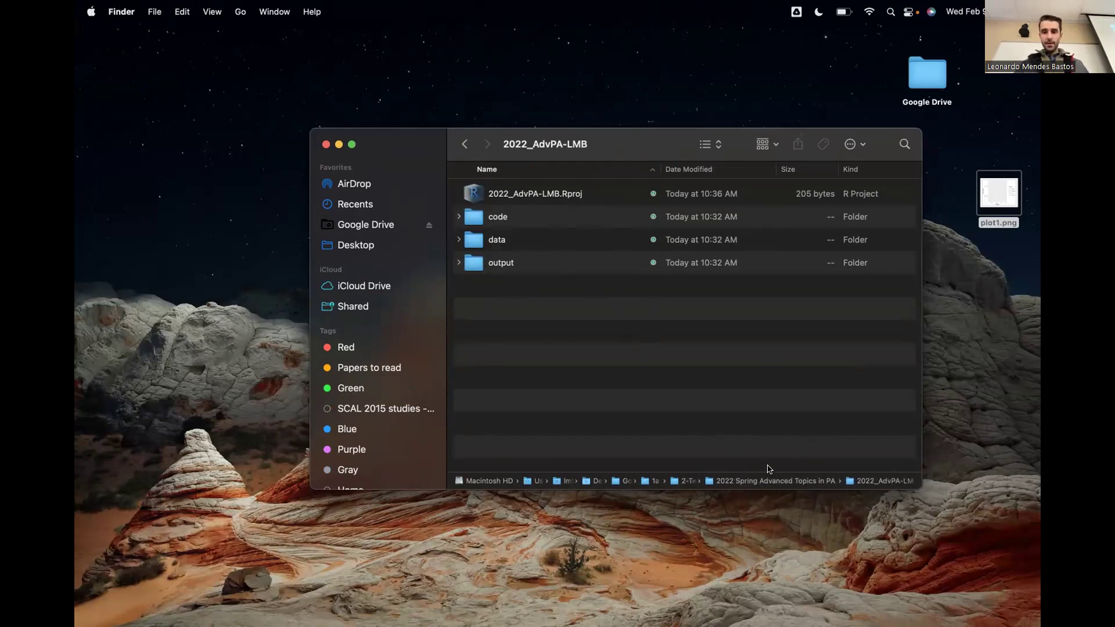
Copy KB_boundary.geojson and KB2_Yield_2017.csv from the 03-data folder of 2022_AdvPA, under 2022 Spring Advanced Topics in PA
double_click(740, 481)
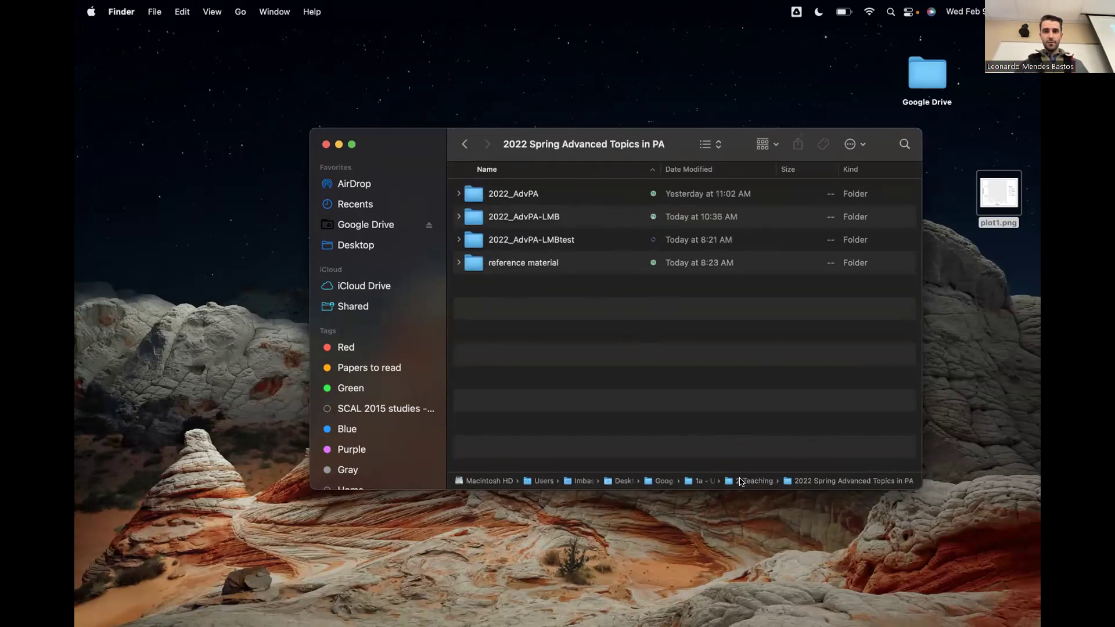
left_click(546, 217)
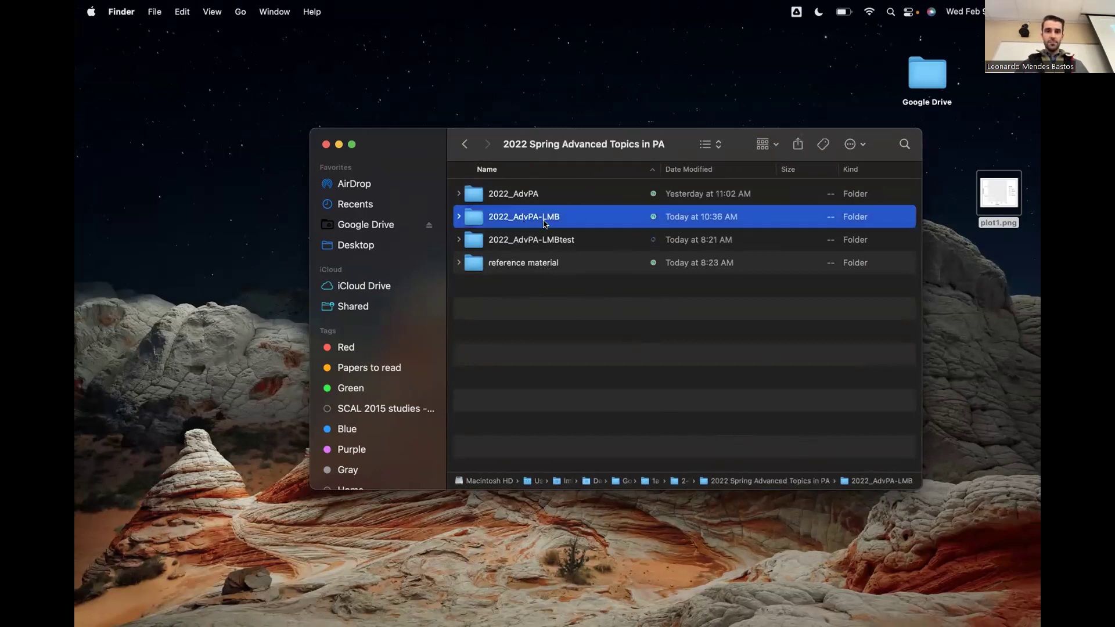
left_click(534, 198)
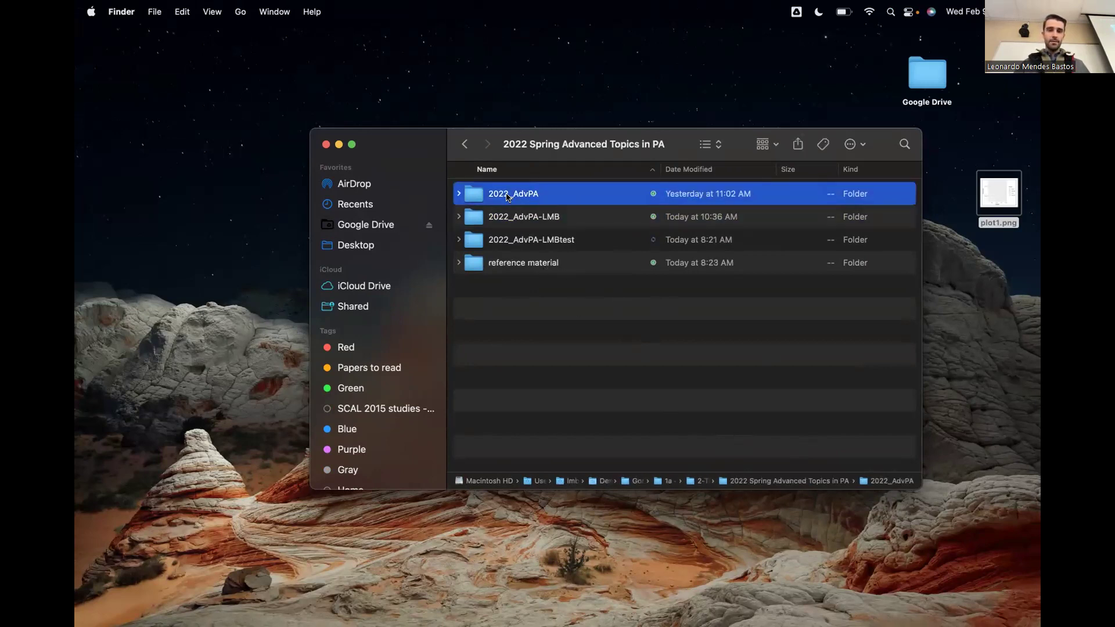
left_click(520, 193)
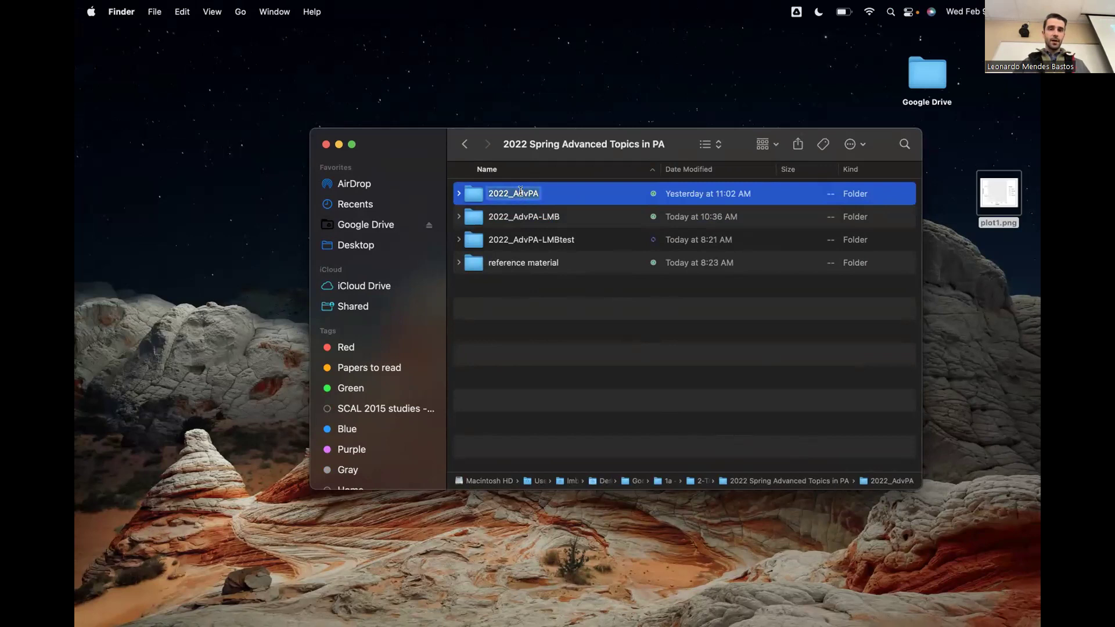
left_click(502, 241)
double_click(503, 193)
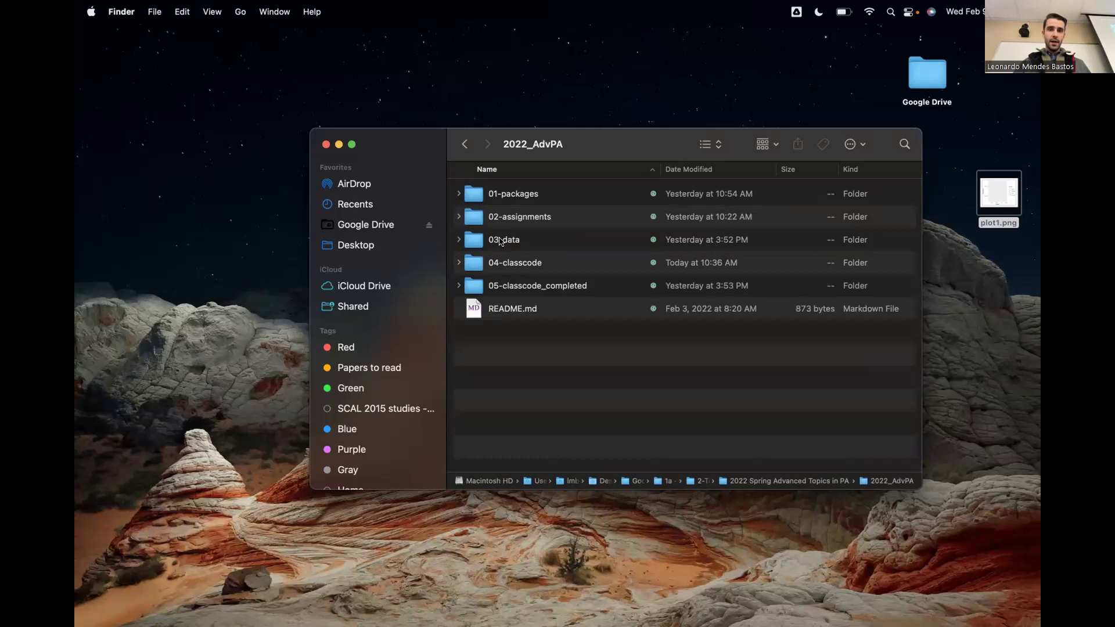
double_click(501, 239)
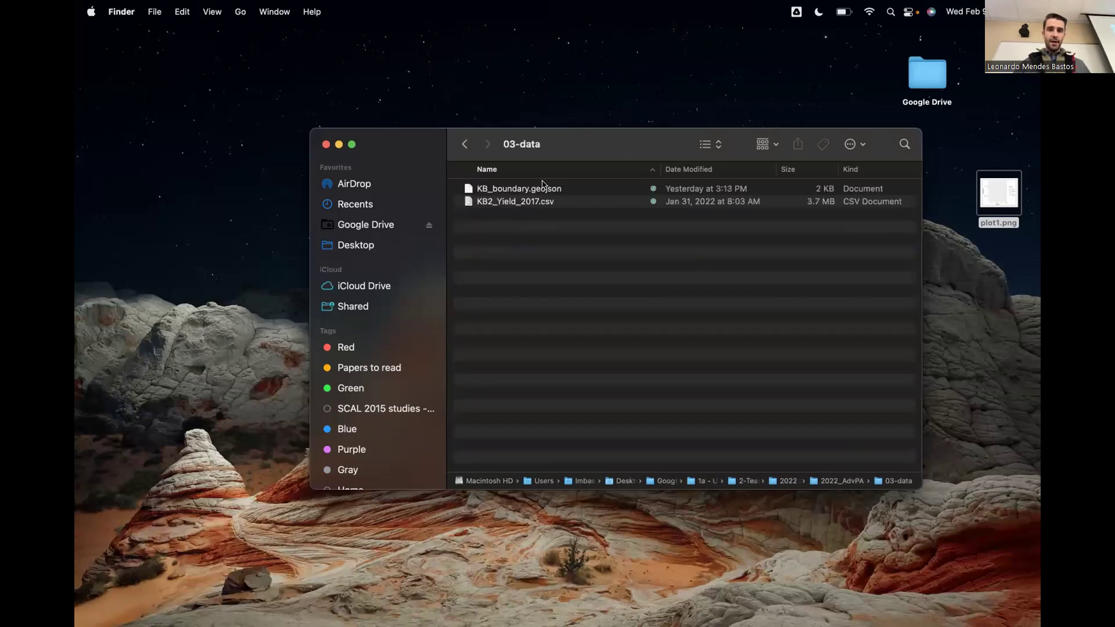
left_click_drag(512, 217, 518, 194)
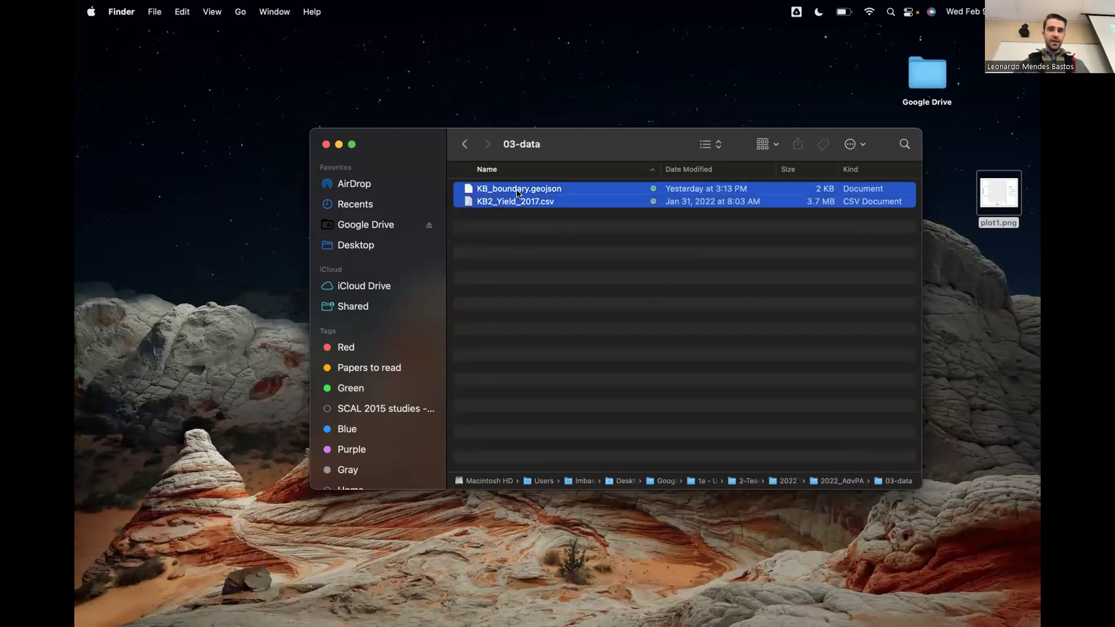
key("super+c")
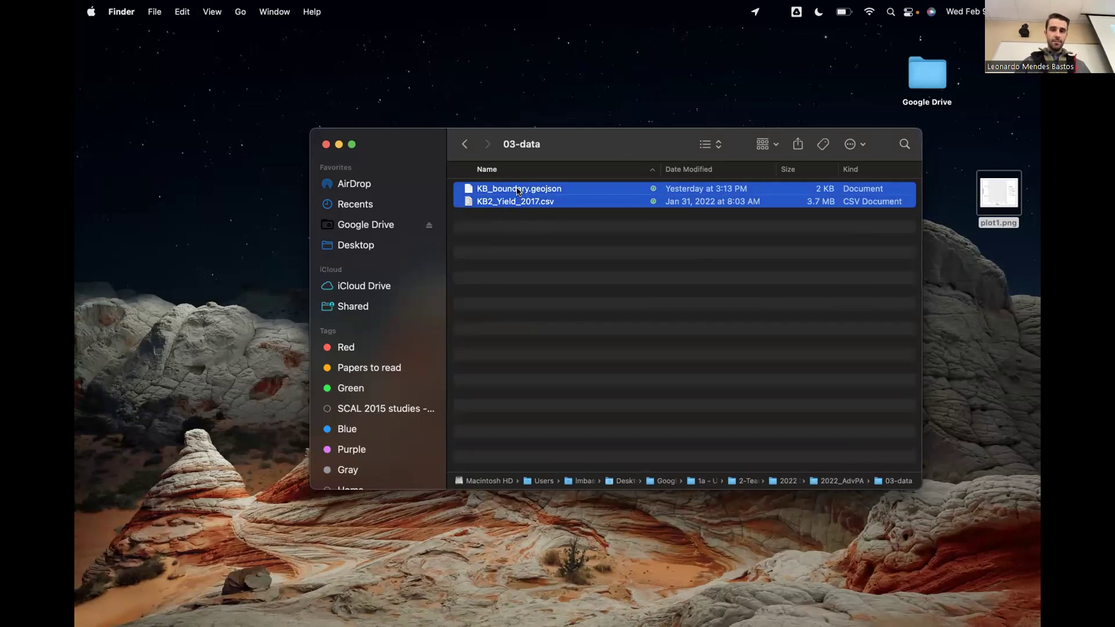
left_click(536, 263)
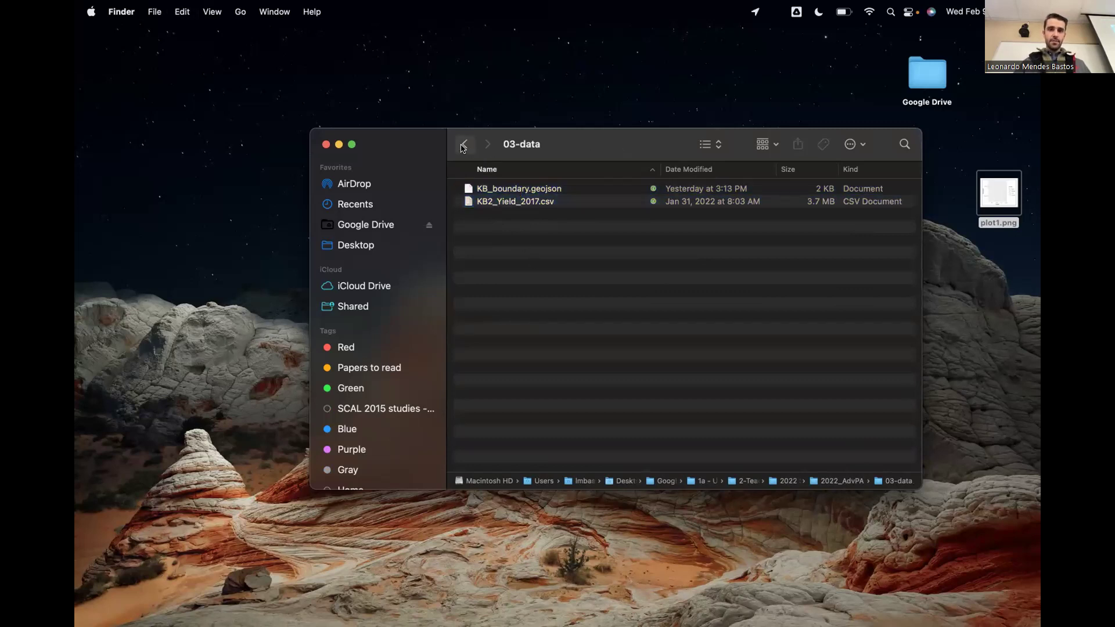
Paste the copied KB_boundary.geojson and KB2_Yield_2017.csv into the data folder of 2022_AdvPA-LMB
left_click(463, 145)
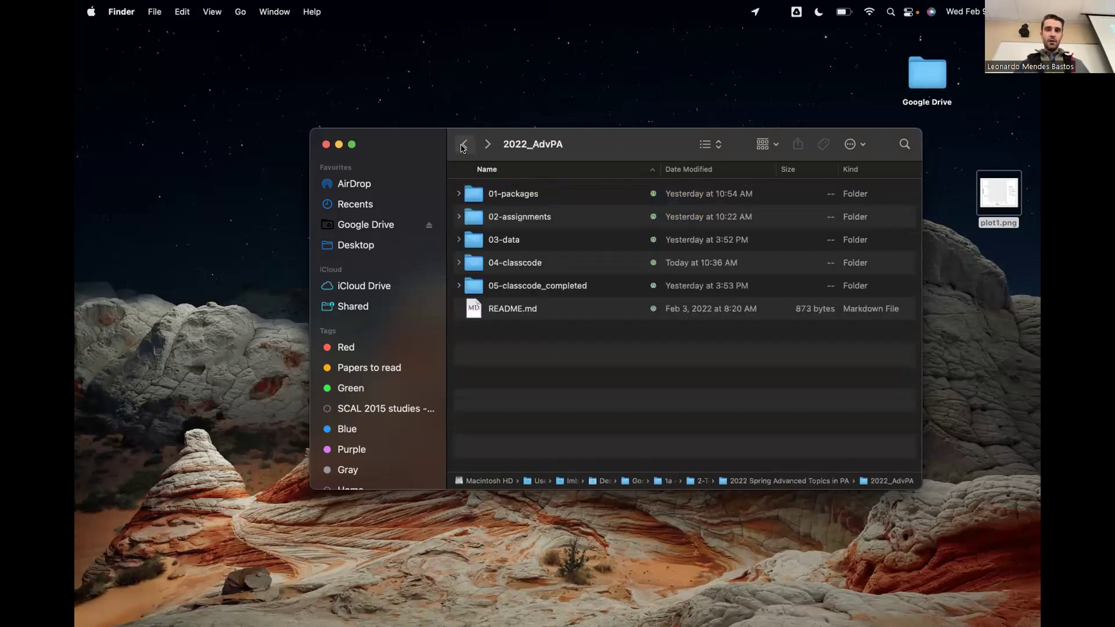
left_click(463, 146)
left_click(543, 217)
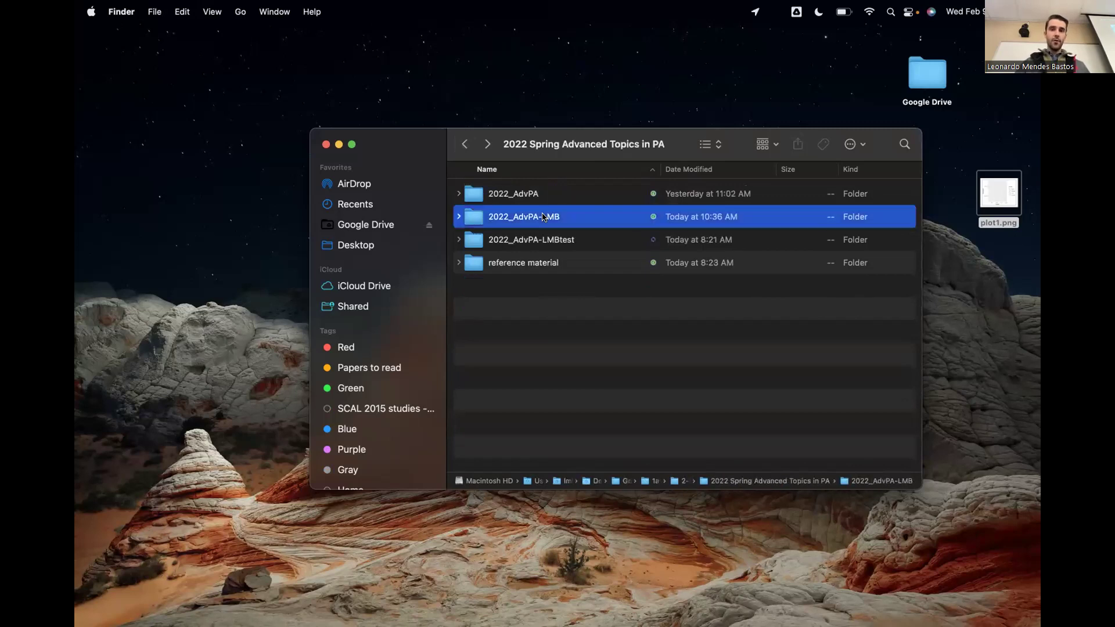
double_click(543, 217)
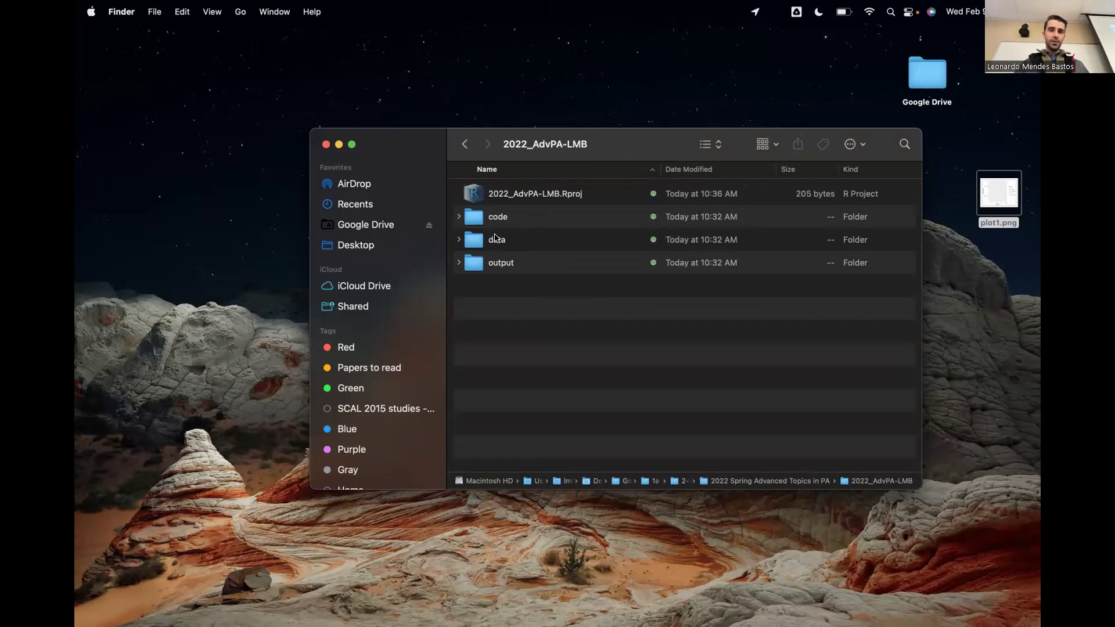
left_click(495, 238)
double_click(505, 242)
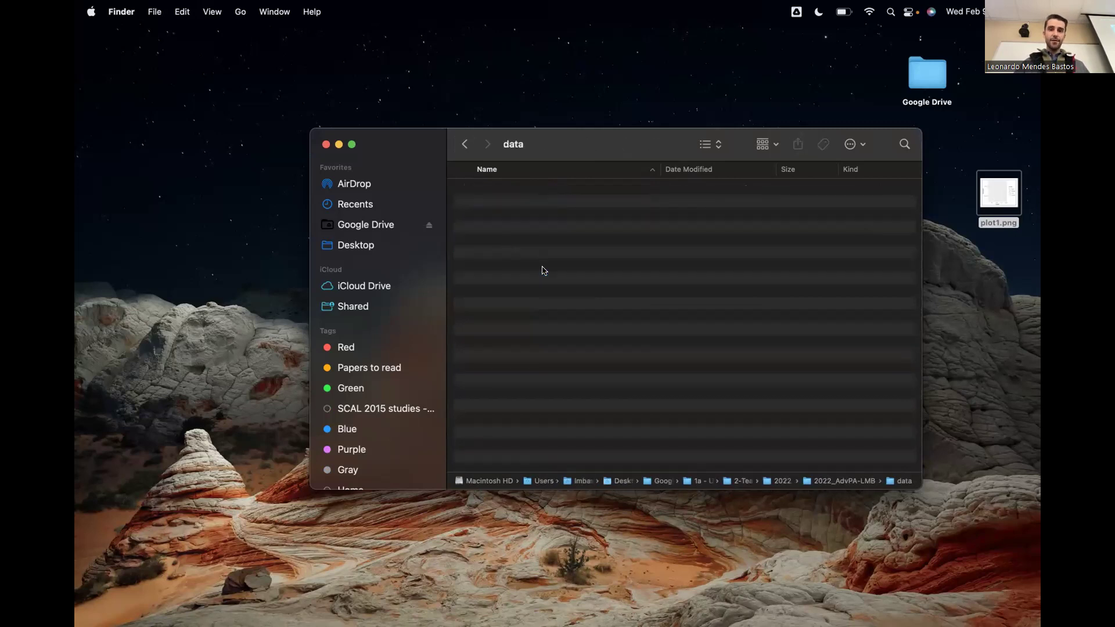
right_click(544, 267)
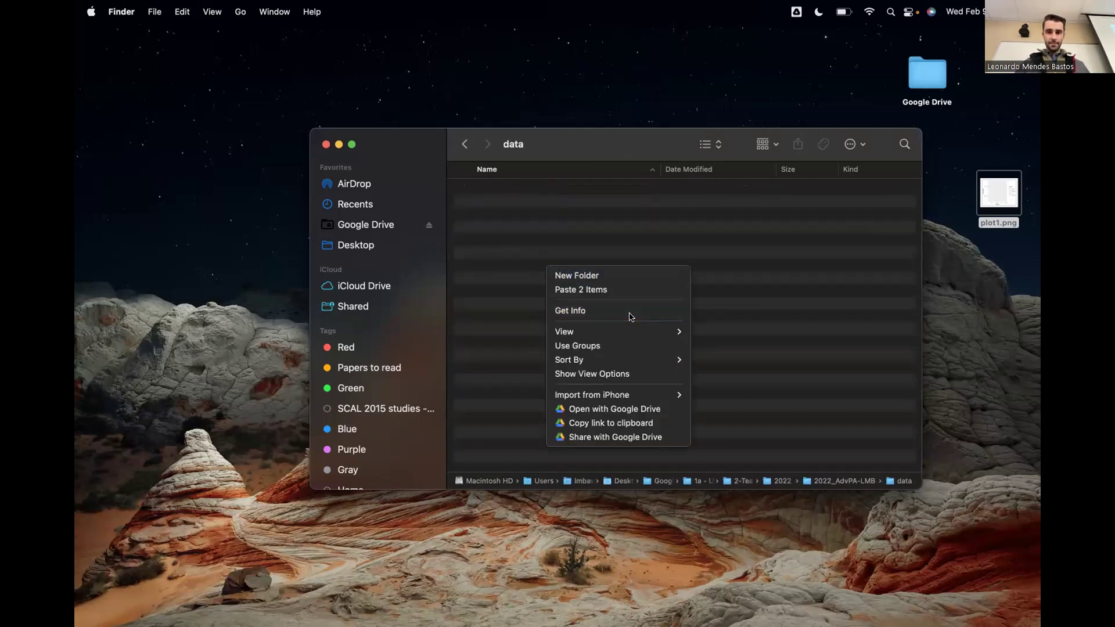
left_click(663, 290)
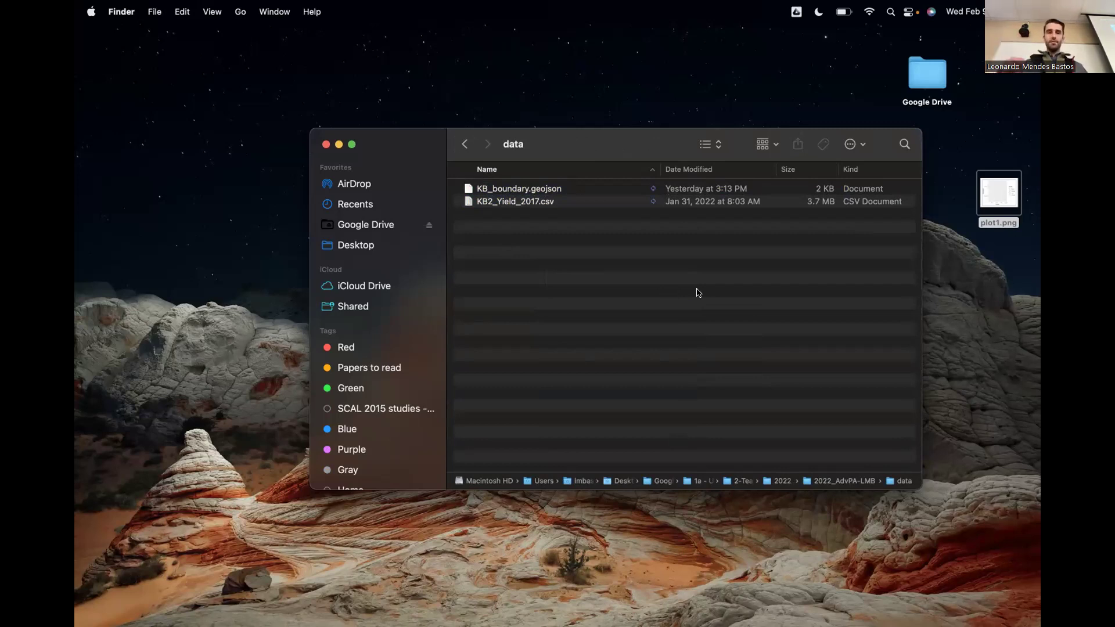
Copy 02-09_1.wrangling_yield_partial.Rmd from the 04-classcode folder of 2022_AdvPA
left_click(463, 145)
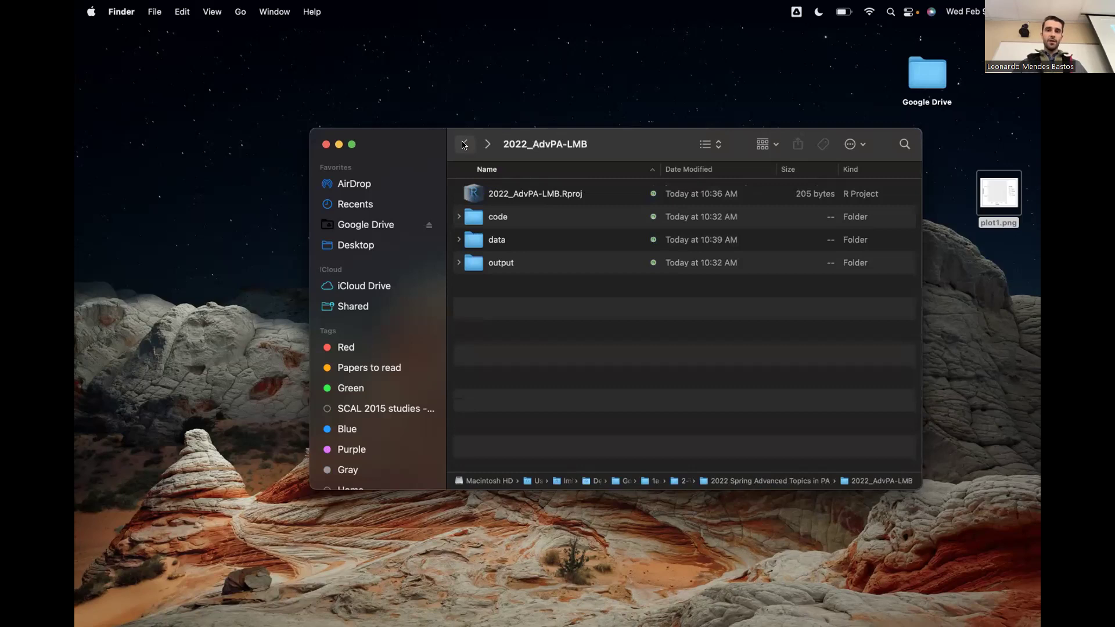
left_click(463, 145)
left_click(523, 195)
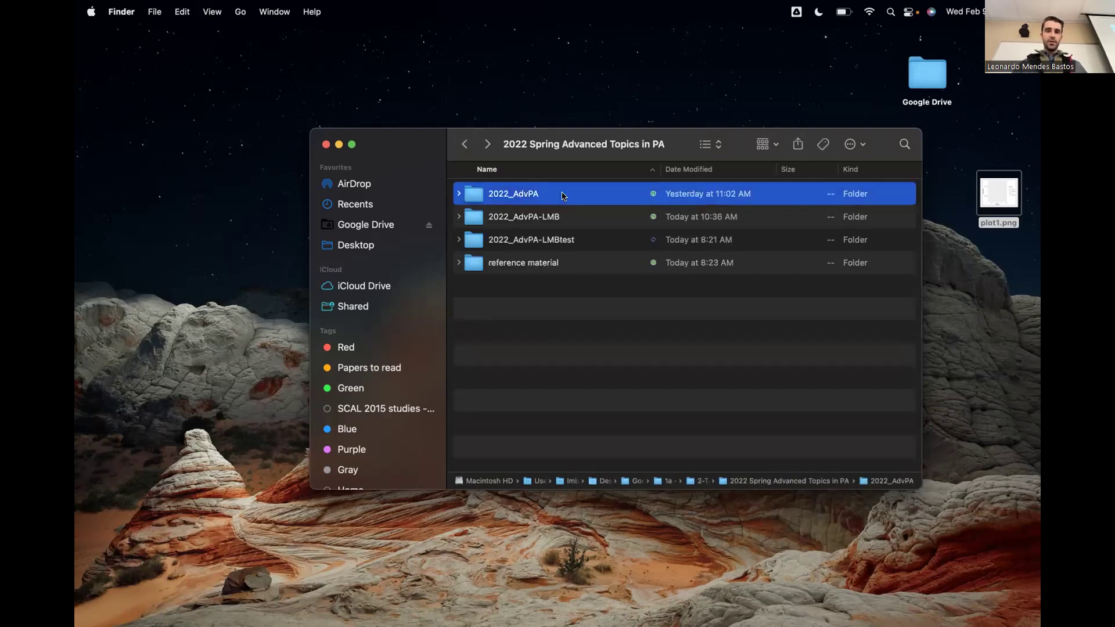
double_click(522, 196)
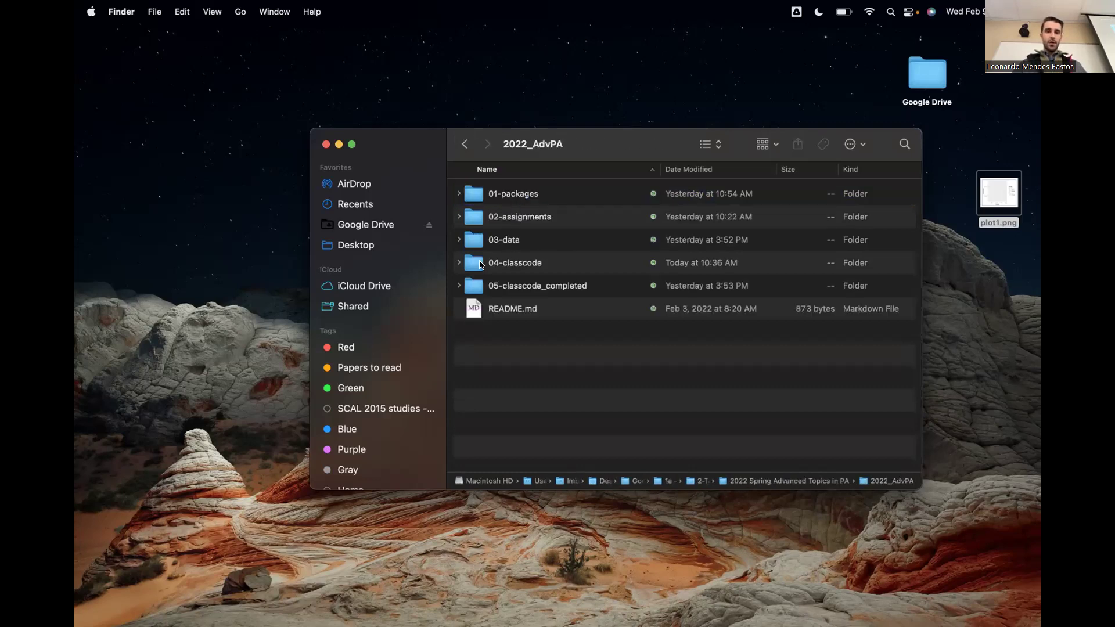
double_click(520, 268)
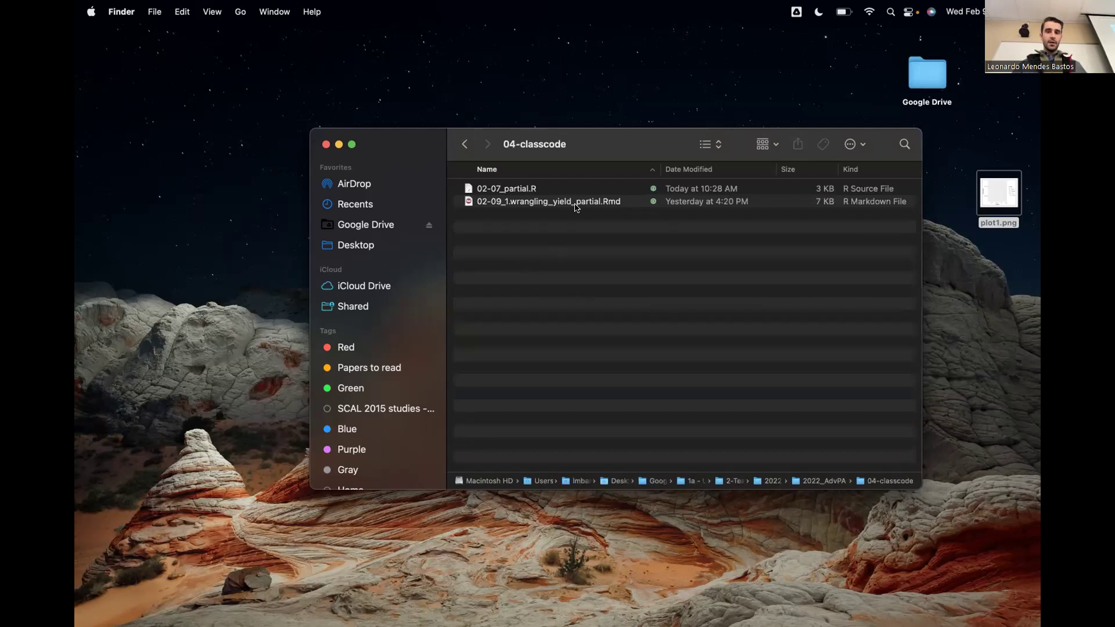
left_click(557, 203)
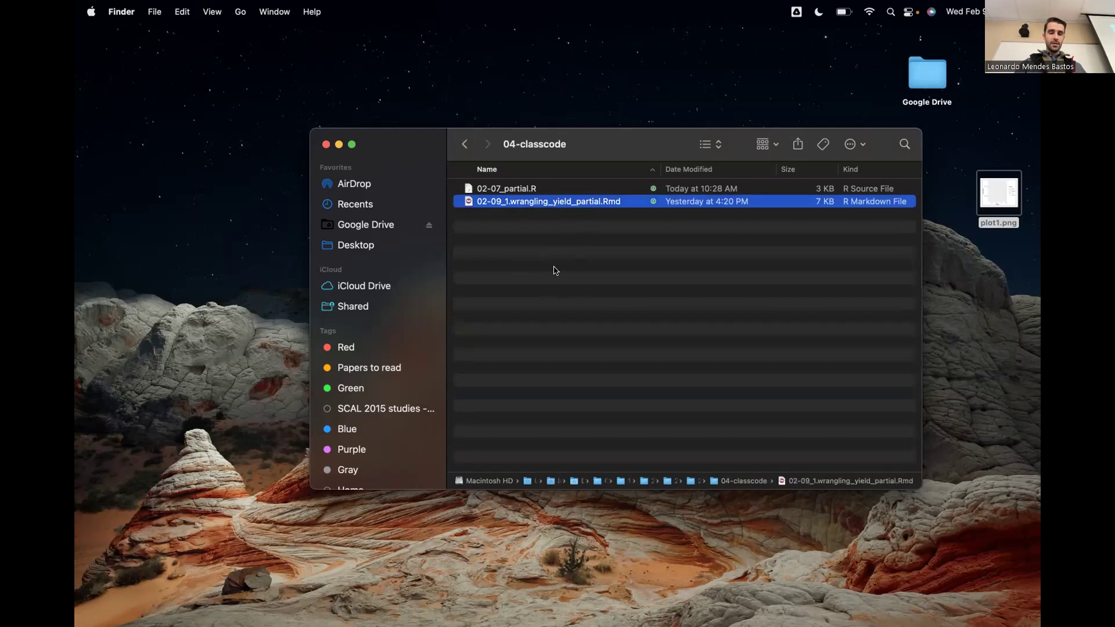
left_click(568, 244)
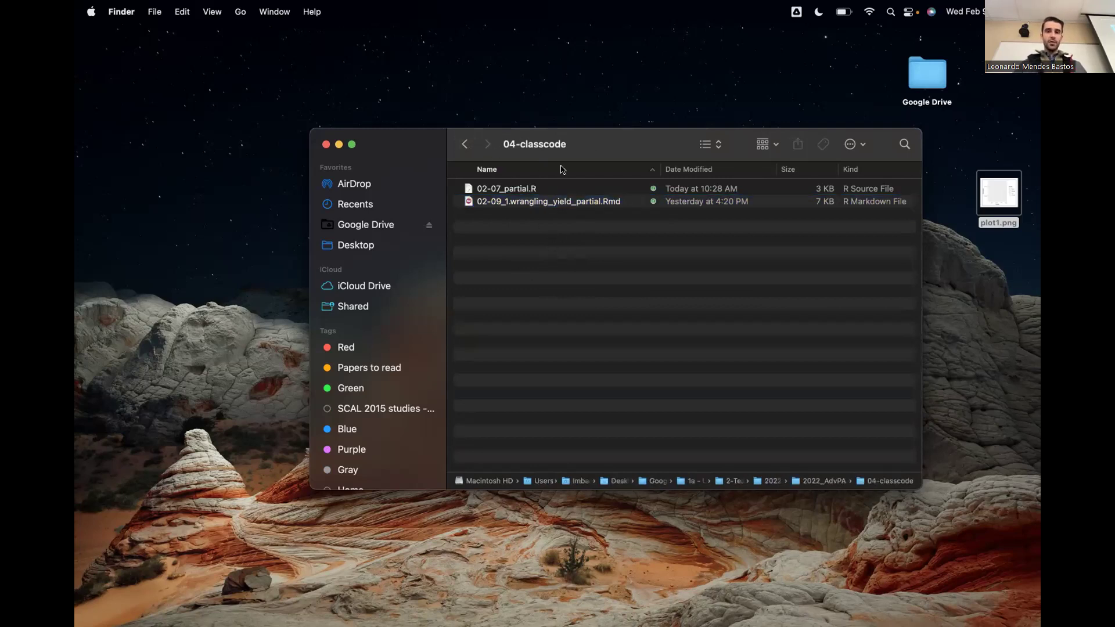
left_click(531, 205)
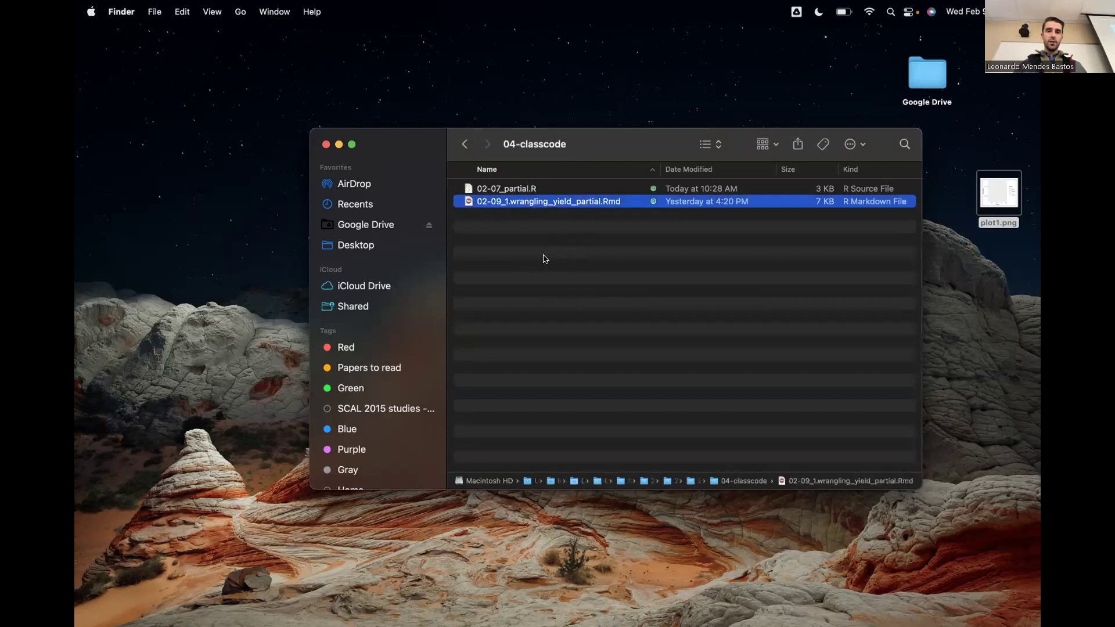
Paste the copied R Markdown file into the code folder of 2022_AdvPA-LMB and return to the project folder
left_click(467, 152)
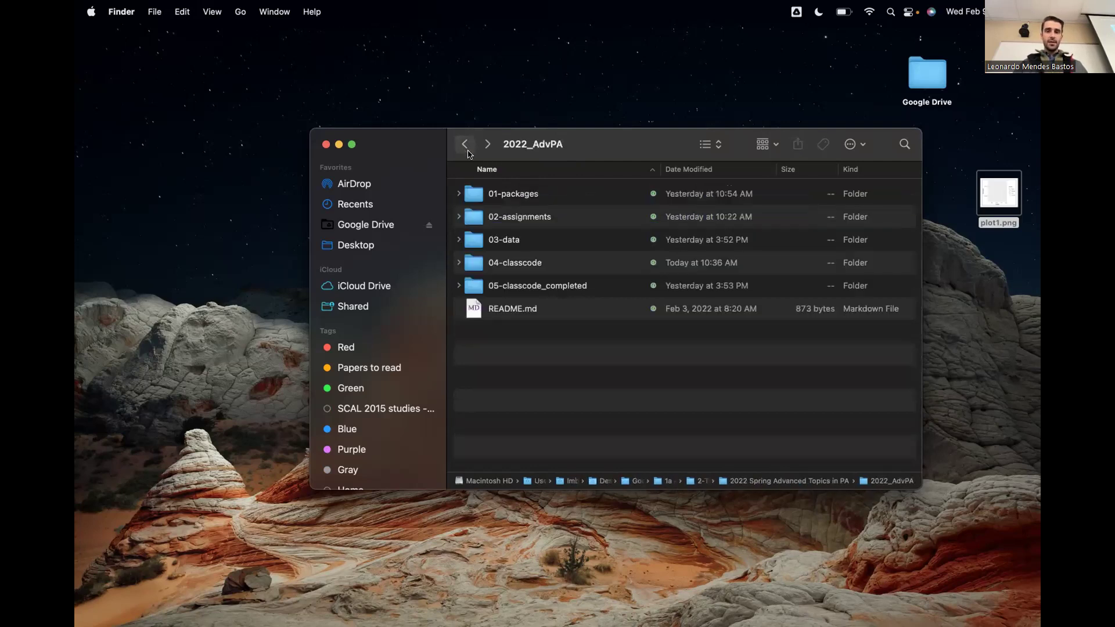
left_click(465, 145)
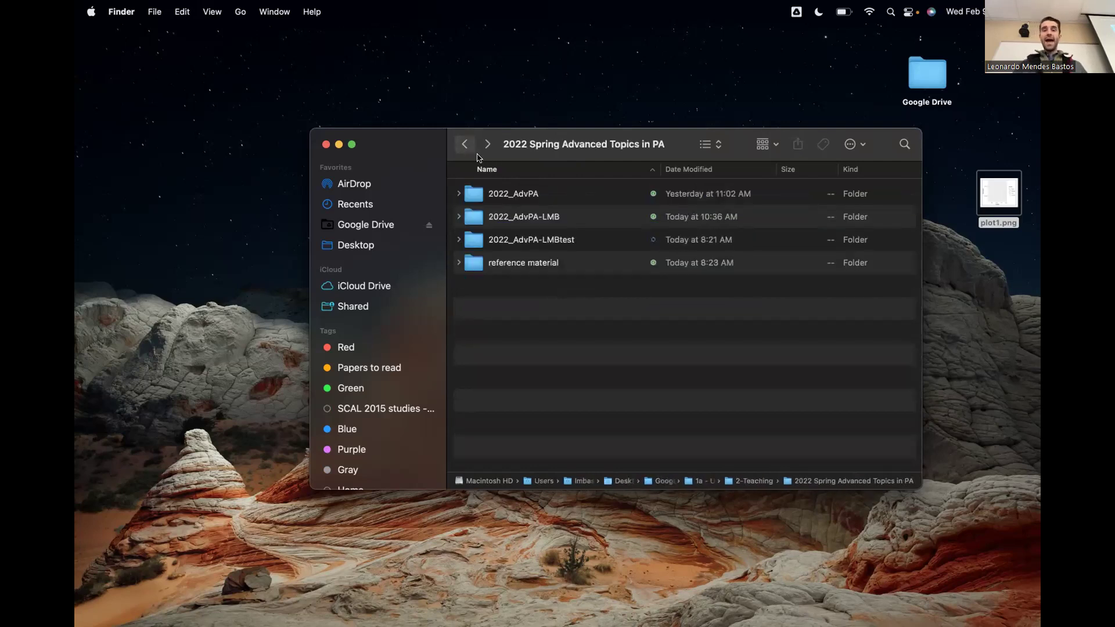
left_click(552, 215)
double_click(533, 219)
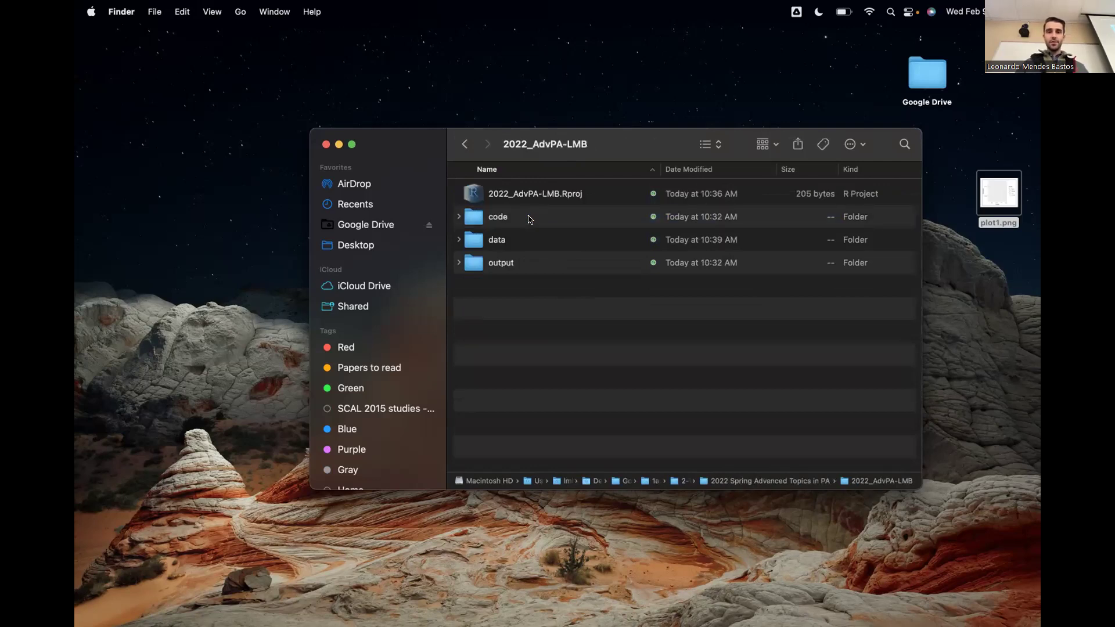
double_click(502, 216)
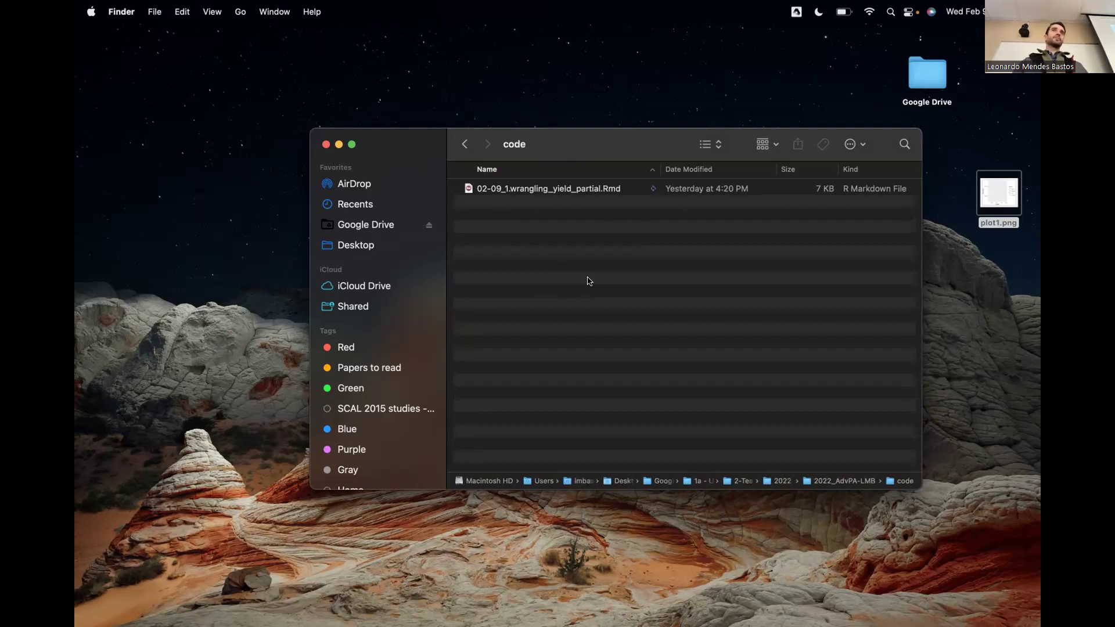
left_click(464, 144)
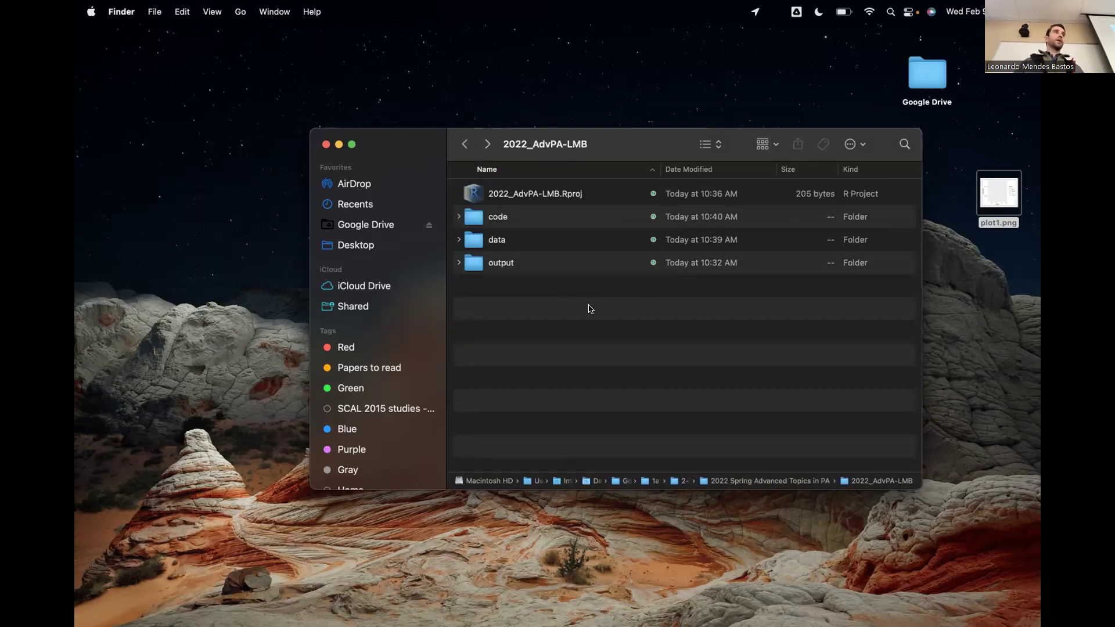
Check the contents of the project's code and data folders in Finder, returning to the project folder
double_click(500, 217)
left_click(552, 195)
left_click(542, 235)
left_click(464, 144)
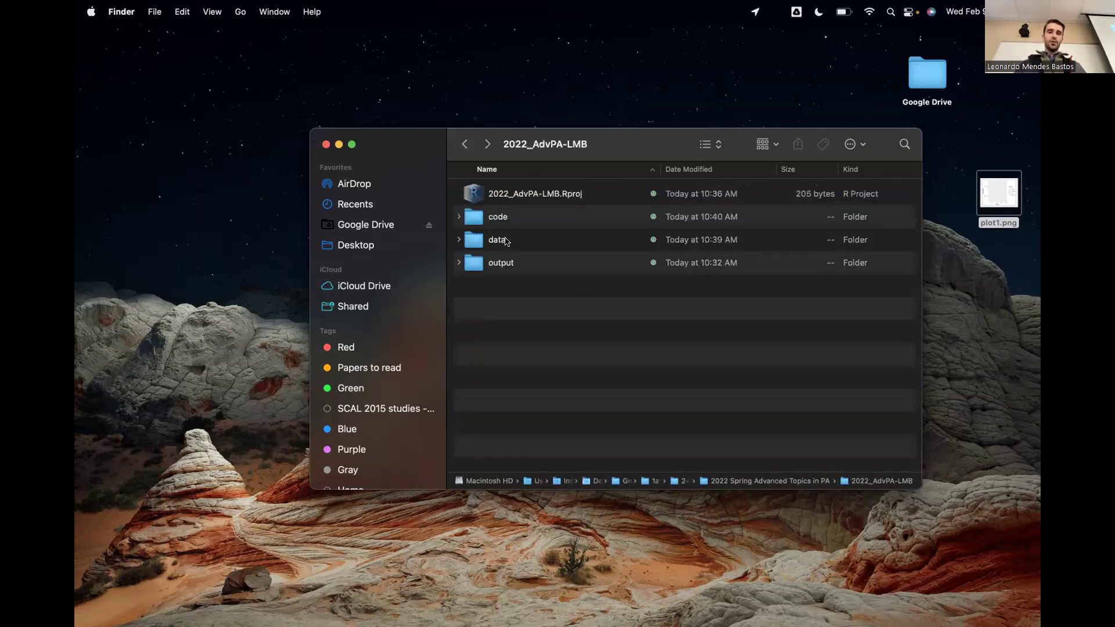
double_click(498, 240)
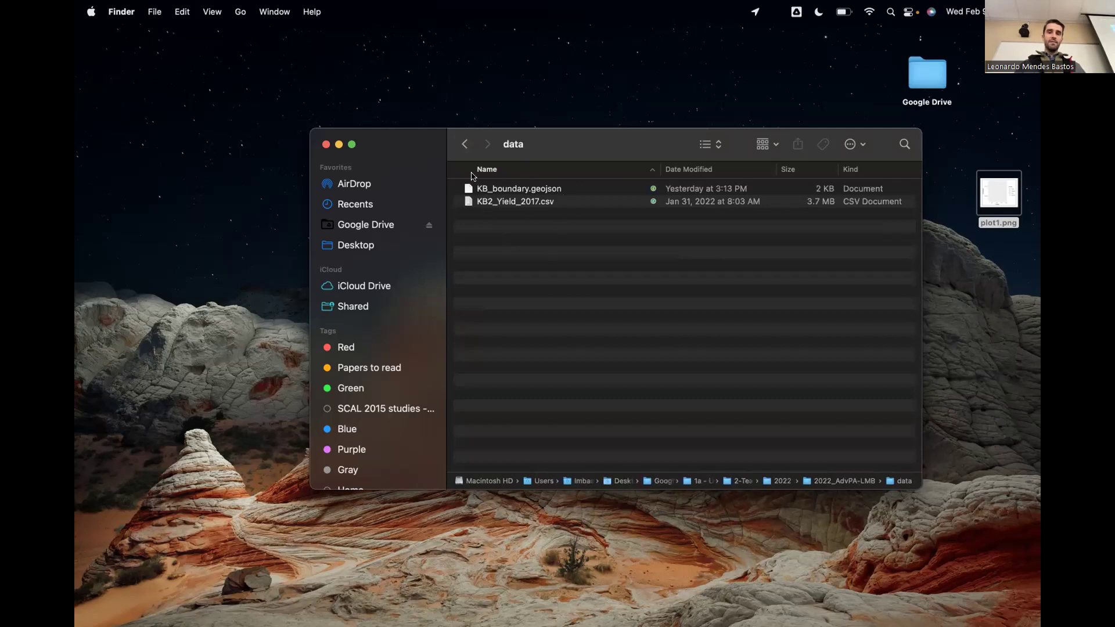
left_click(464, 143)
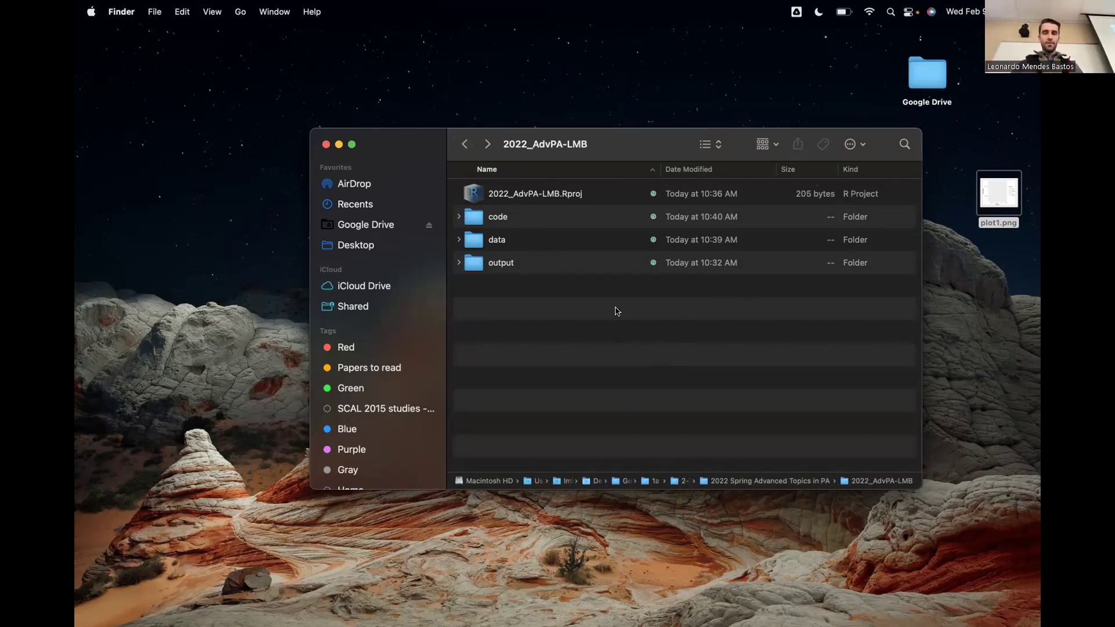
Review the class files in the 04-classcode folder of 2022_AdvPA, then go back to 2022 Spring Advanced Topics in PA
left_click(466, 144)
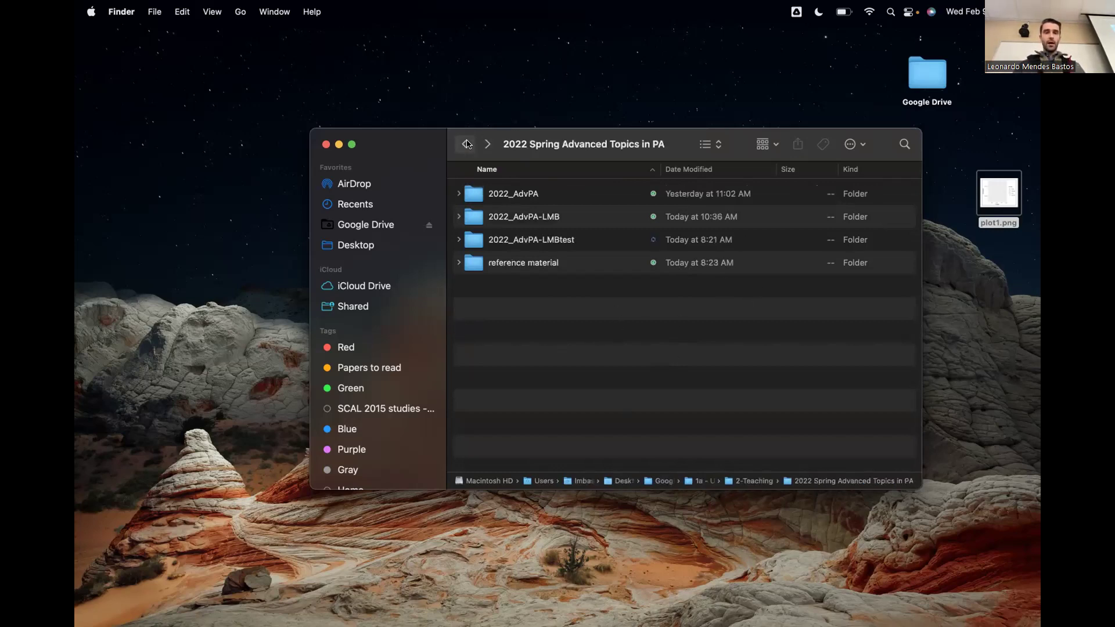
left_click(525, 196)
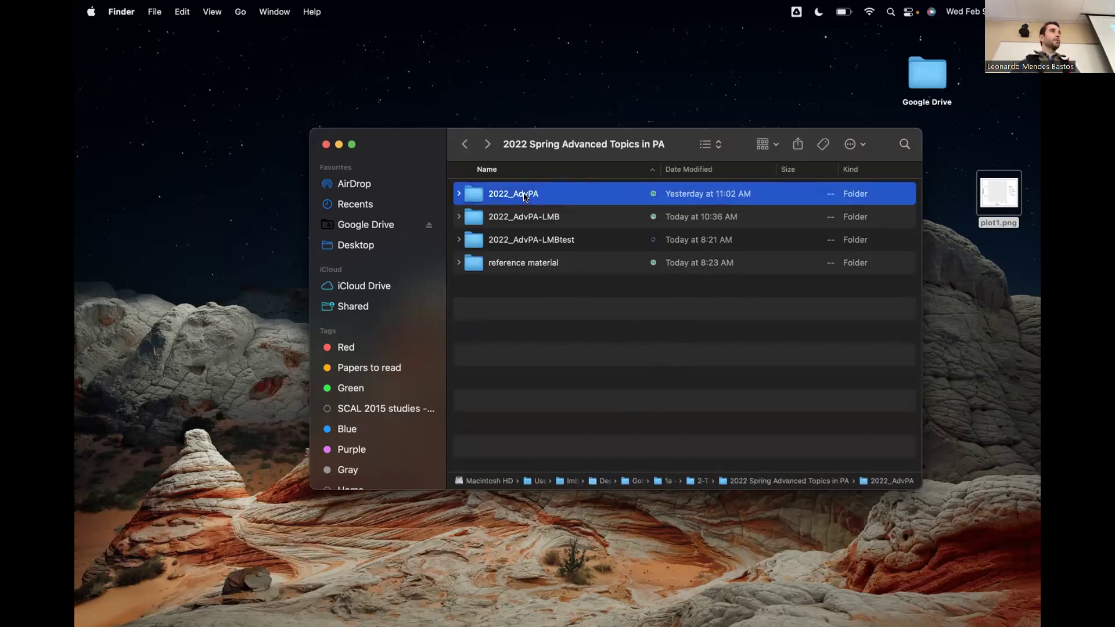
double_click(532, 198)
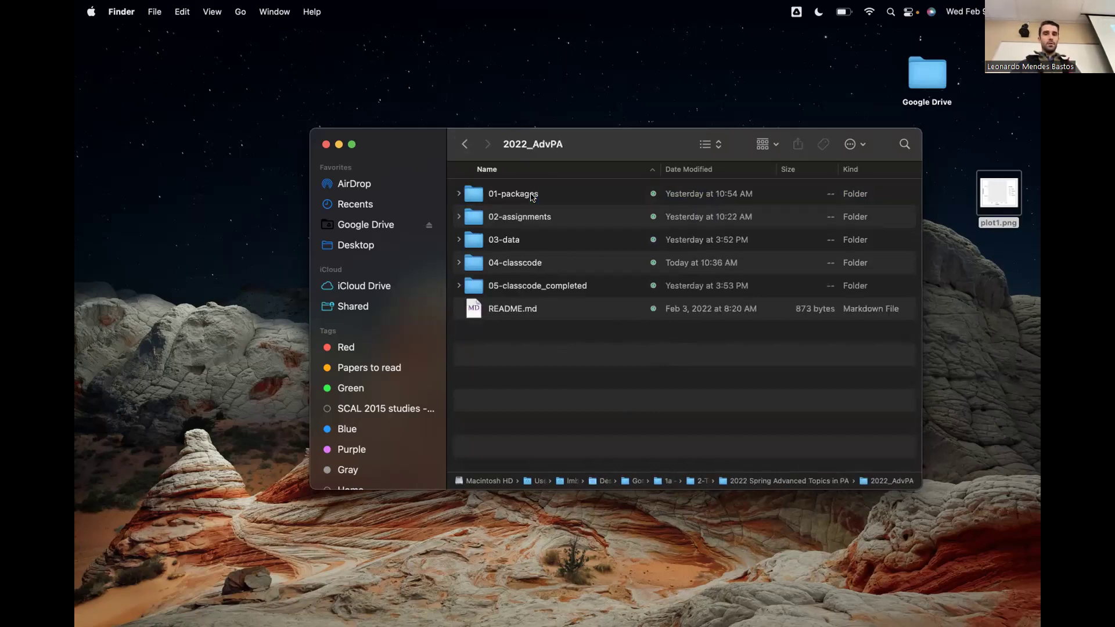
double_click(524, 264)
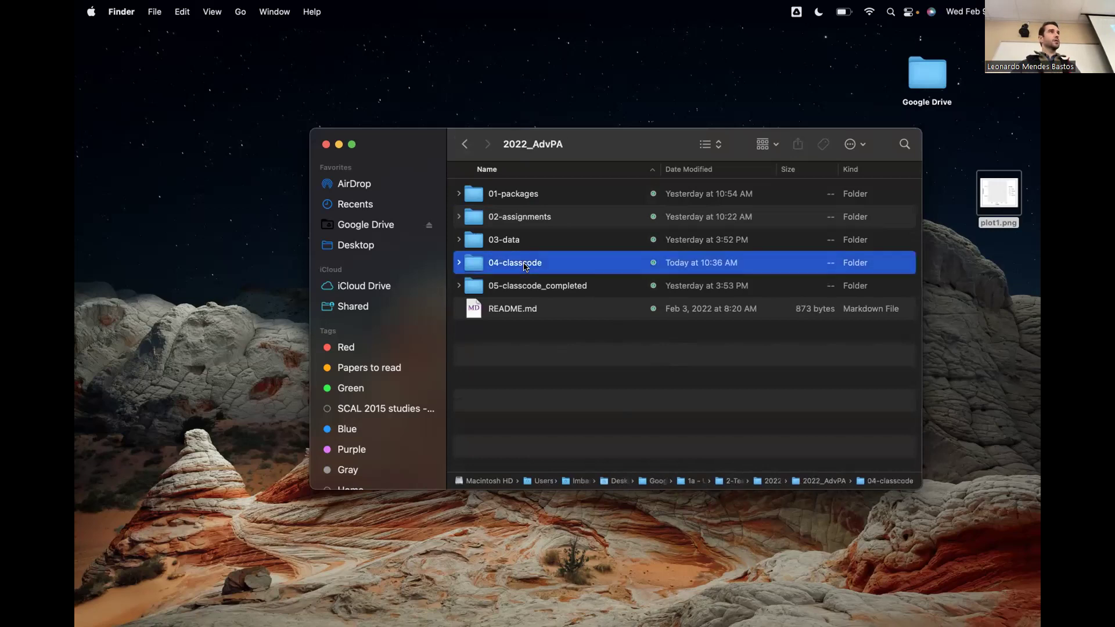
left_click(562, 202)
left_click(619, 213)
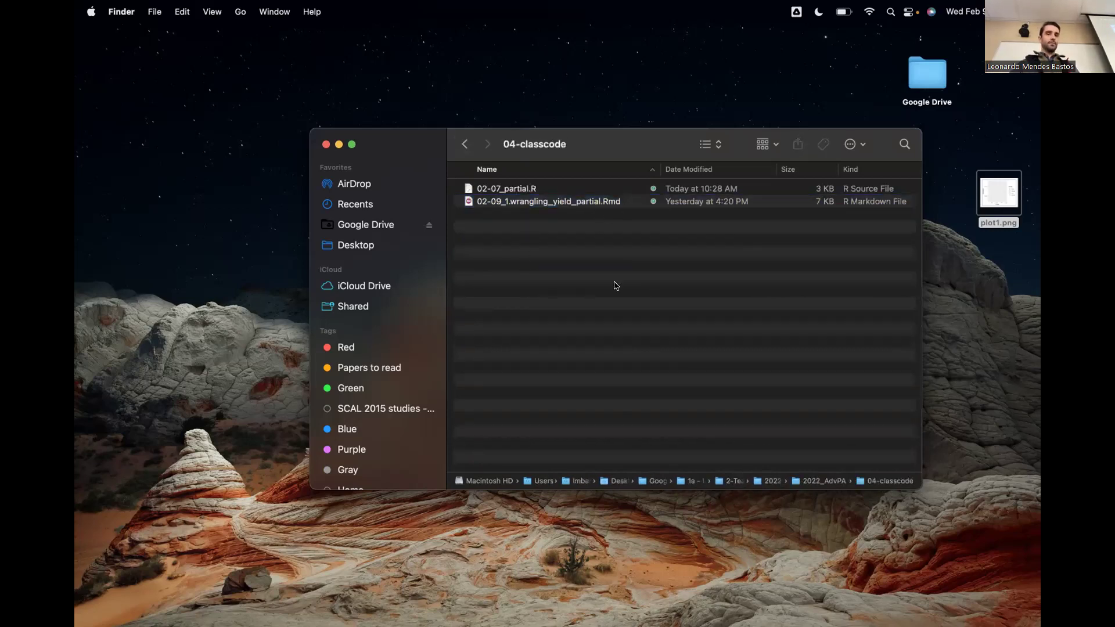
left_click(465, 143)
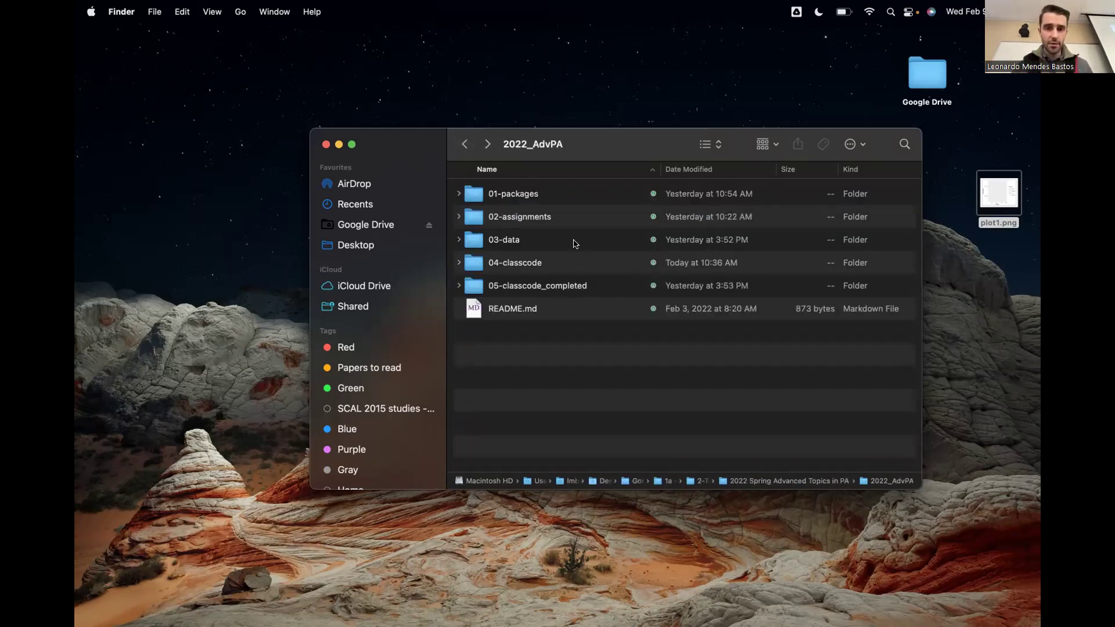
left_click(465, 143)
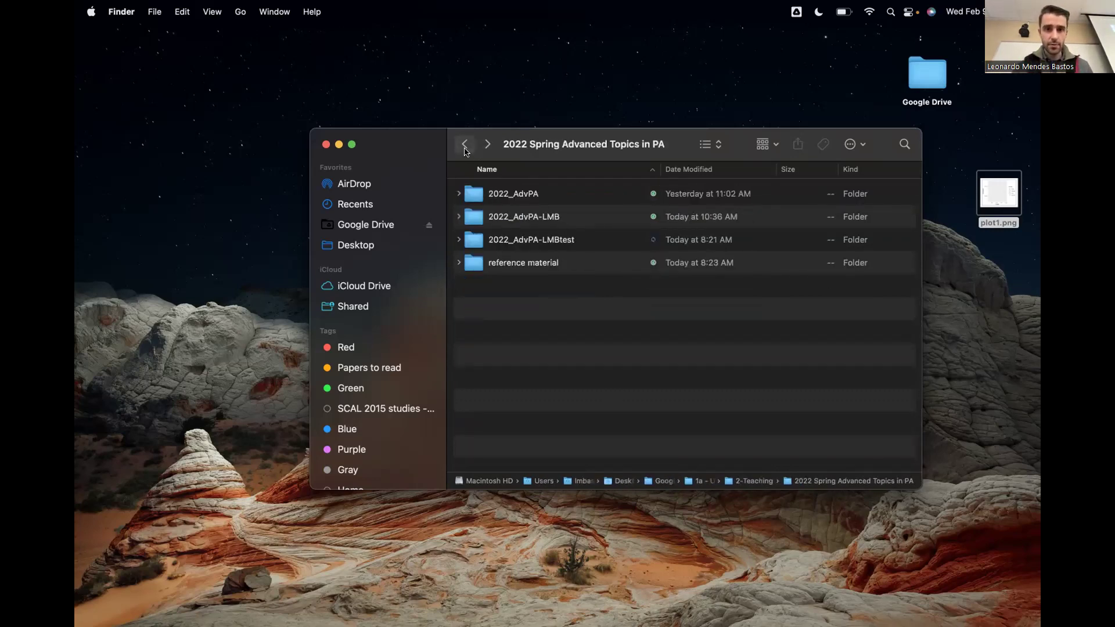
Open the 2022_AdvPA-LMB folder and inspect the files inside its code and data subfolders
left_click(525, 216)
double_click(553, 218)
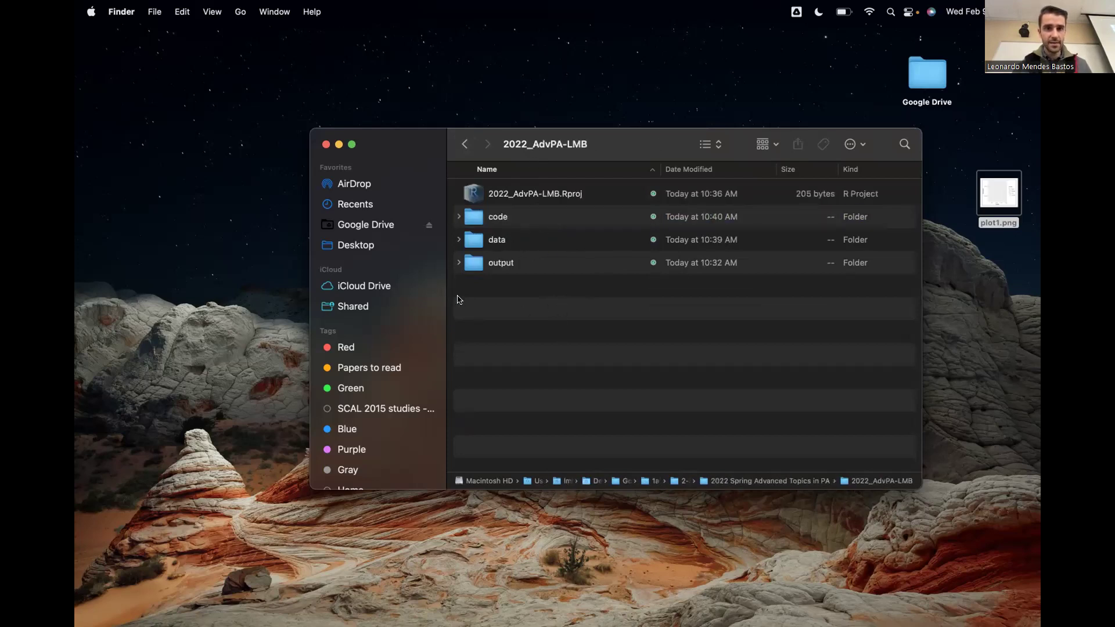
left_click(496, 238)
double_click(511, 223)
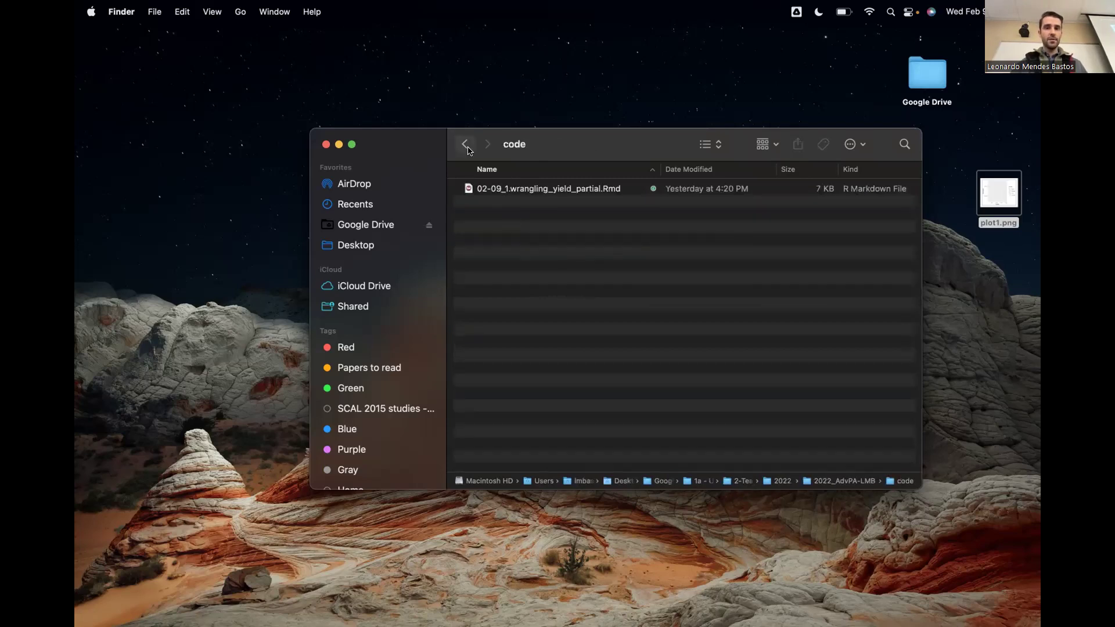
left_click(465, 144)
double_click(497, 235)
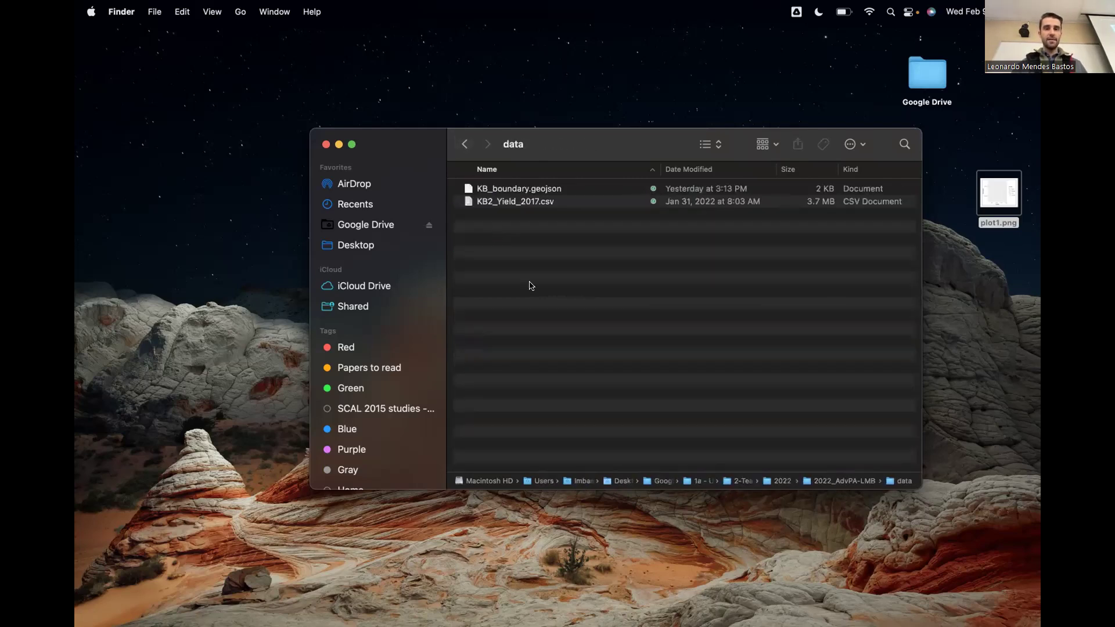
left_click(465, 144)
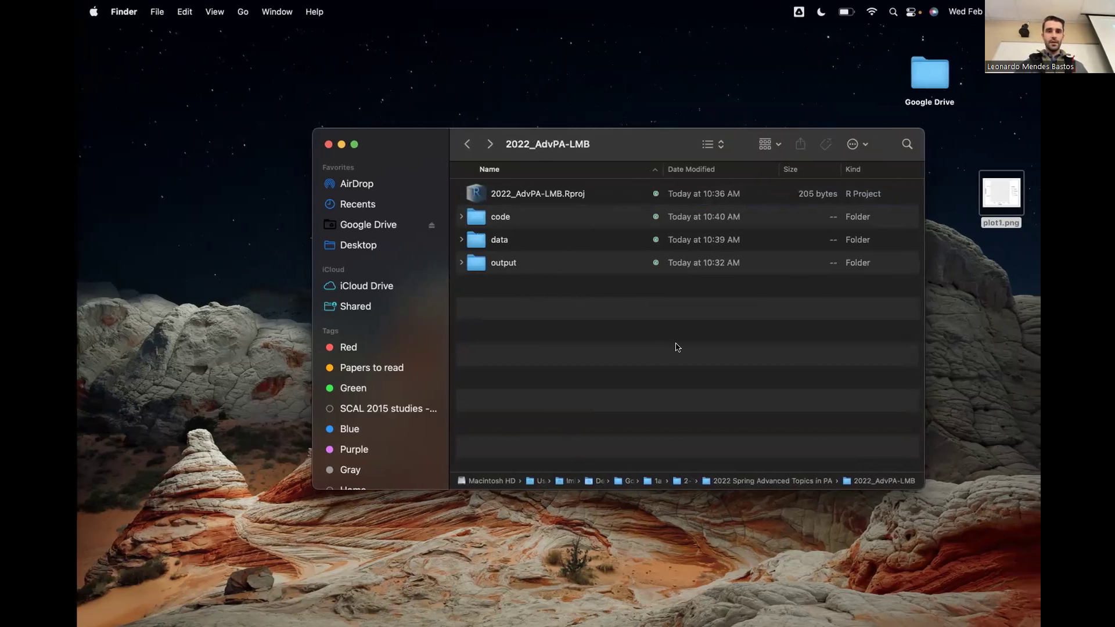
Switch to RStudio, view the files in the project's code and data folders, and return to the project root
key("ctrl+Right")
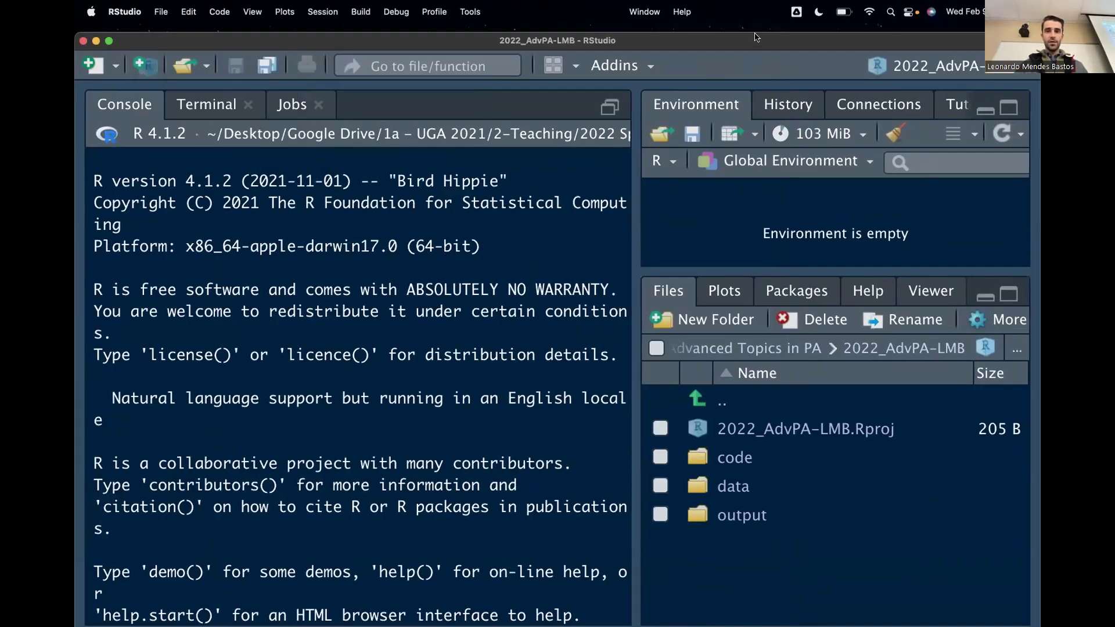
left_click(724, 51)
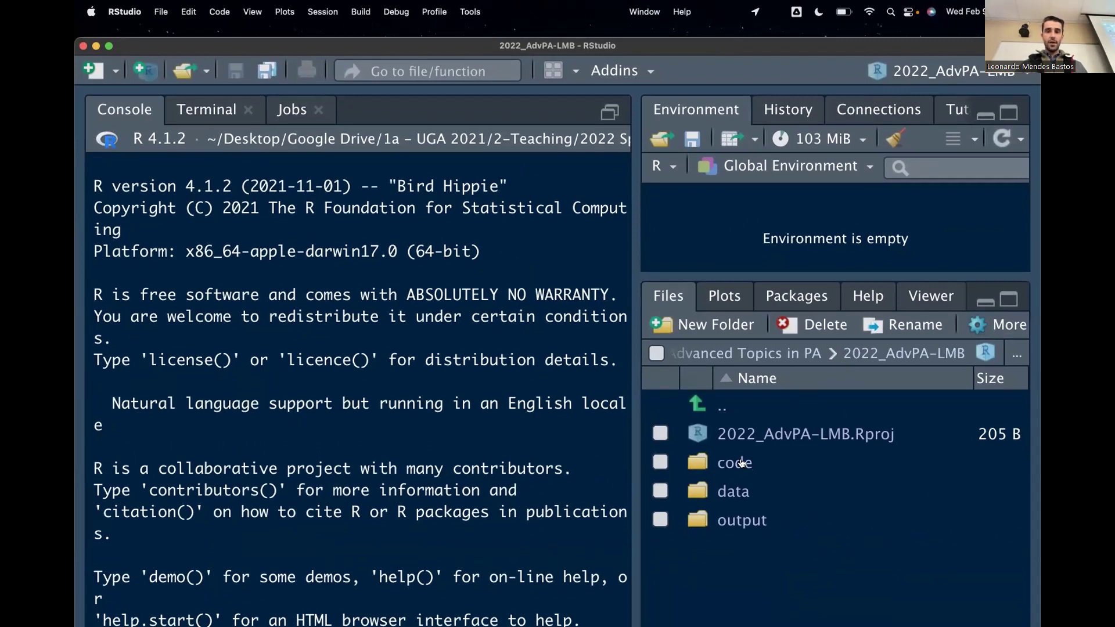
left_click(722, 465)
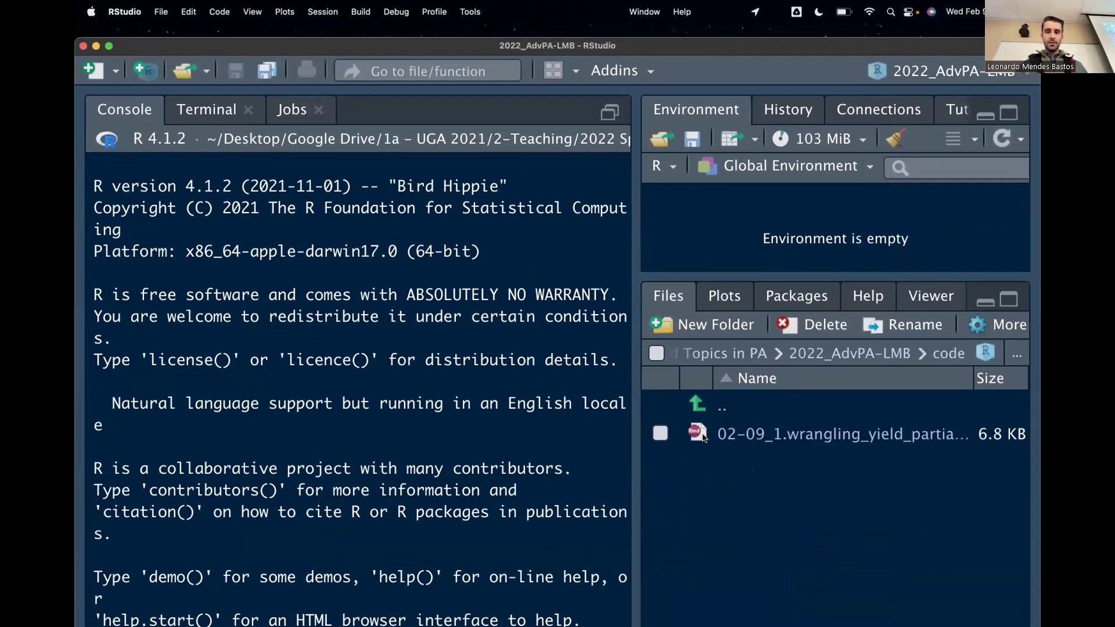
left_click(985, 353)
left_click(743, 491)
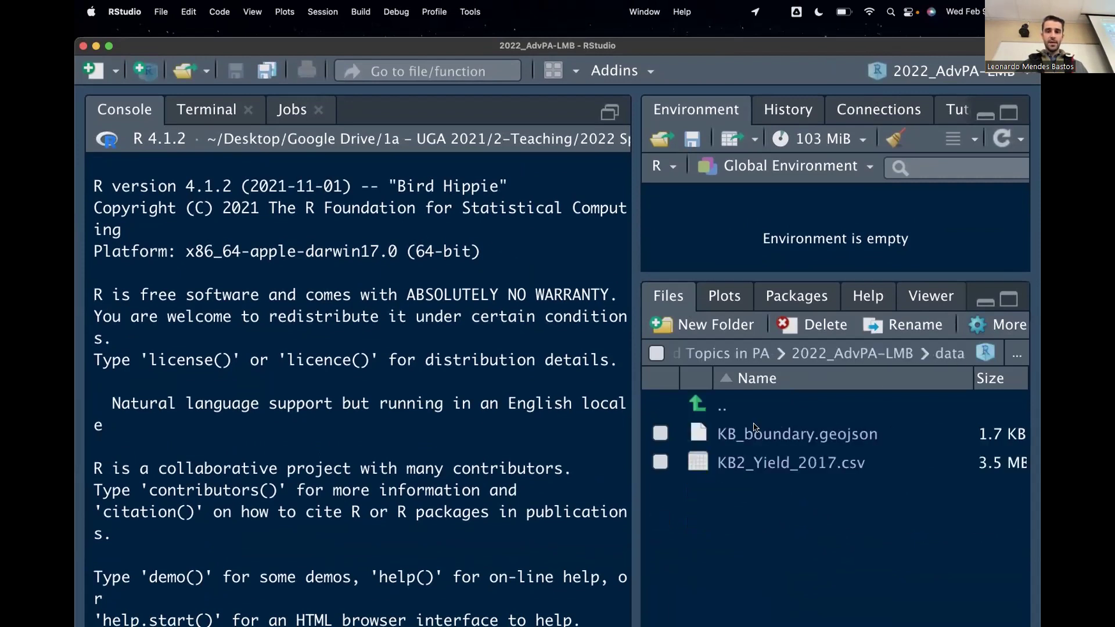
left_click(984, 351)
left_click_drag(745, 49, 741, 32)
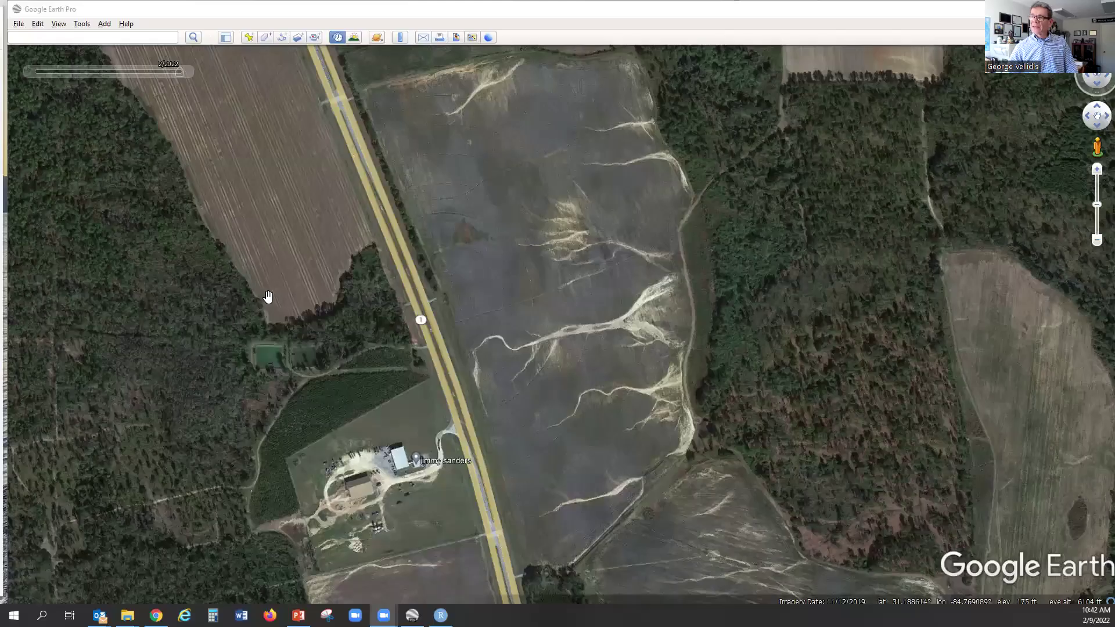
Zoom out the Google Earth Pro map from the field beside the highway to the wider Colquitt area
left_click(1096, 223)
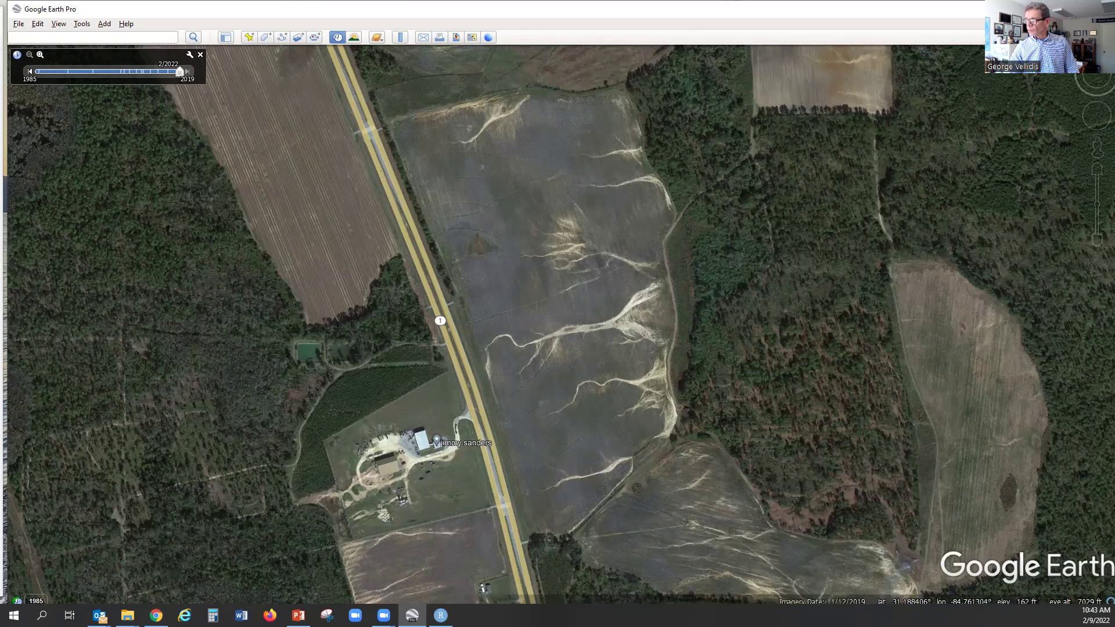
left_click(1095, 241)
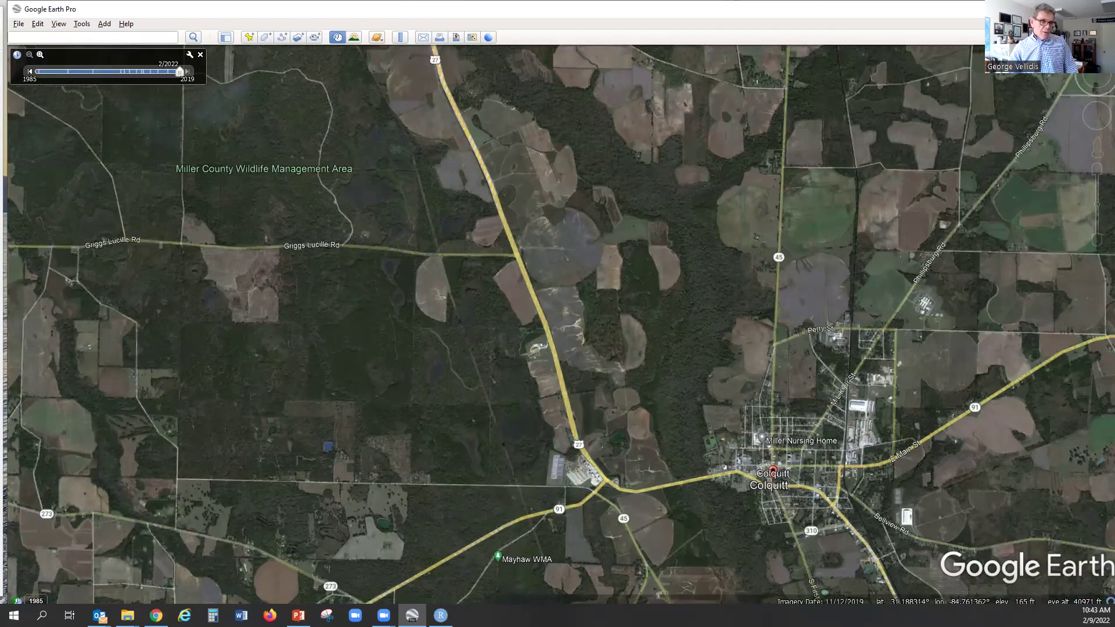
key("alt+Tab")
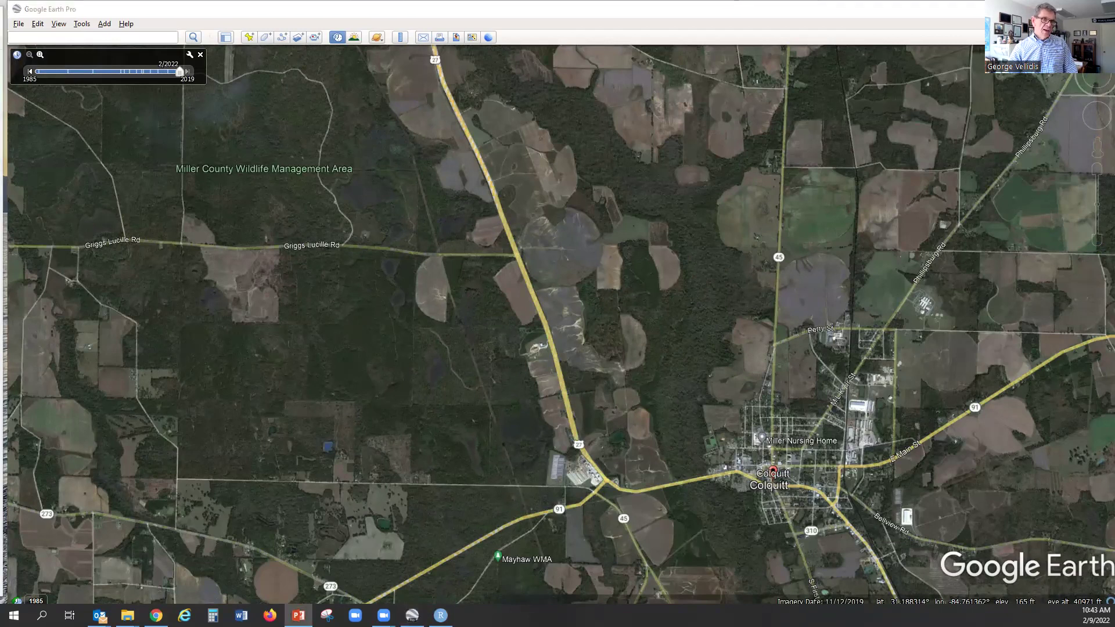